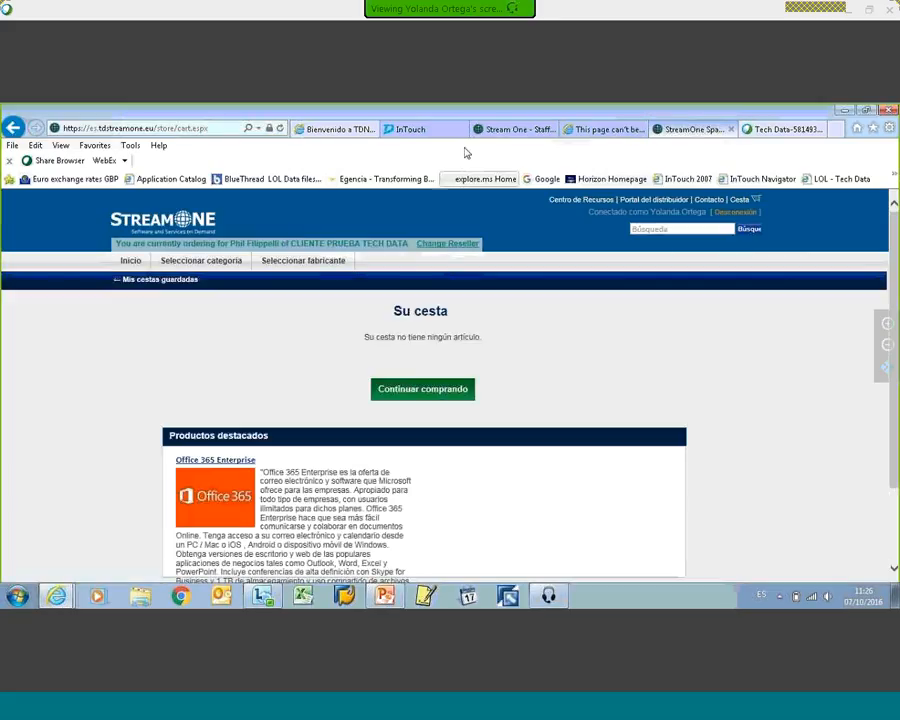
Step: Use the StreamOne Marketplace link in the InTouch portal and go to the StreamOne store page
left_click(418, 139)
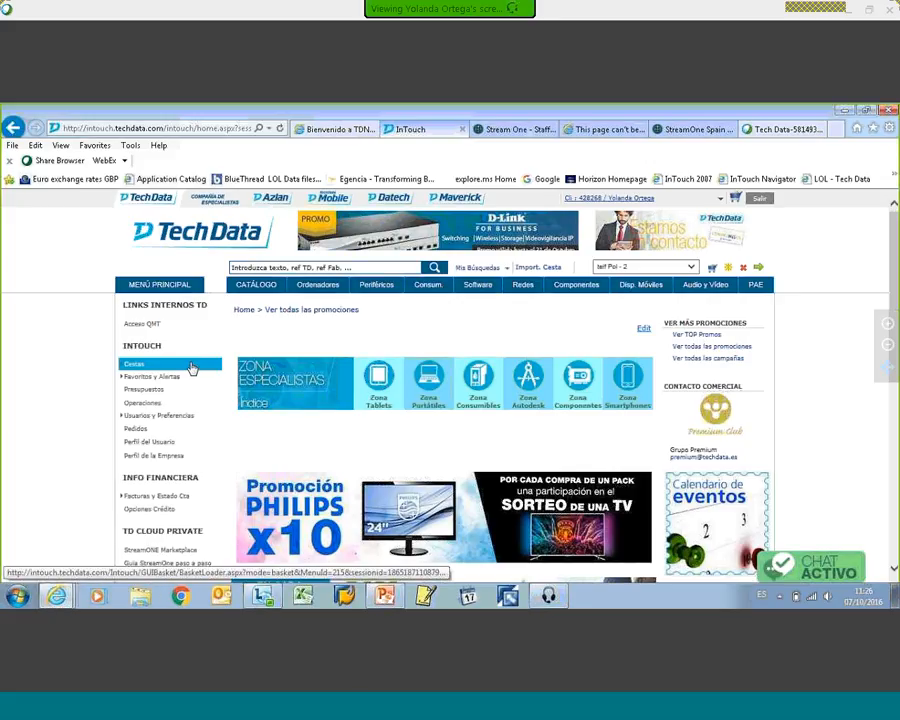
left_click(157, 556)
left_click(700, 130)
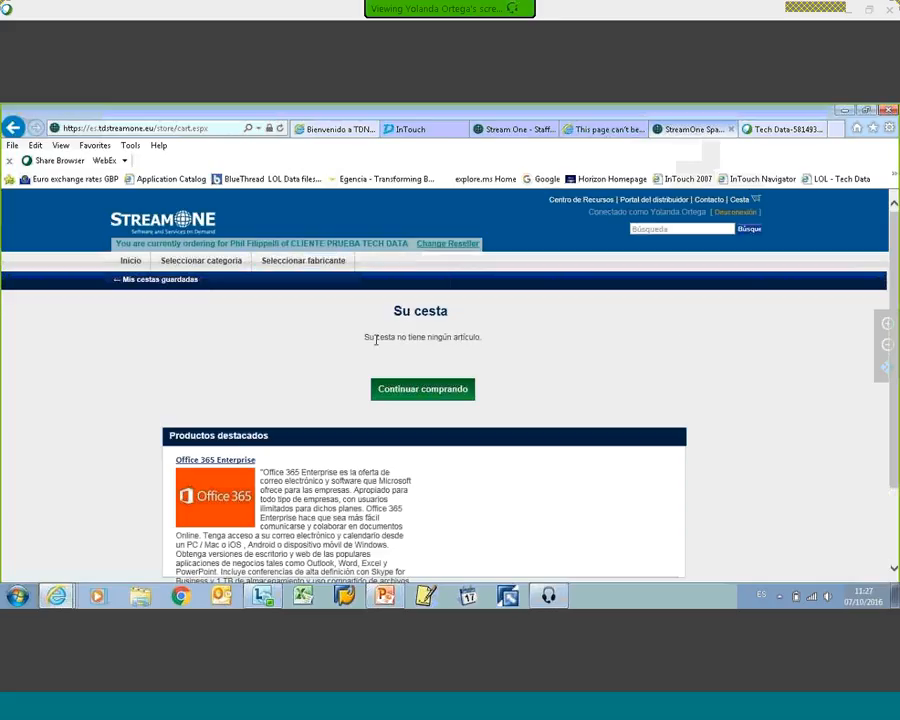
Step: Browse the StreamOne manufacturers and open Microsoft's product list
left_click(301, 264)
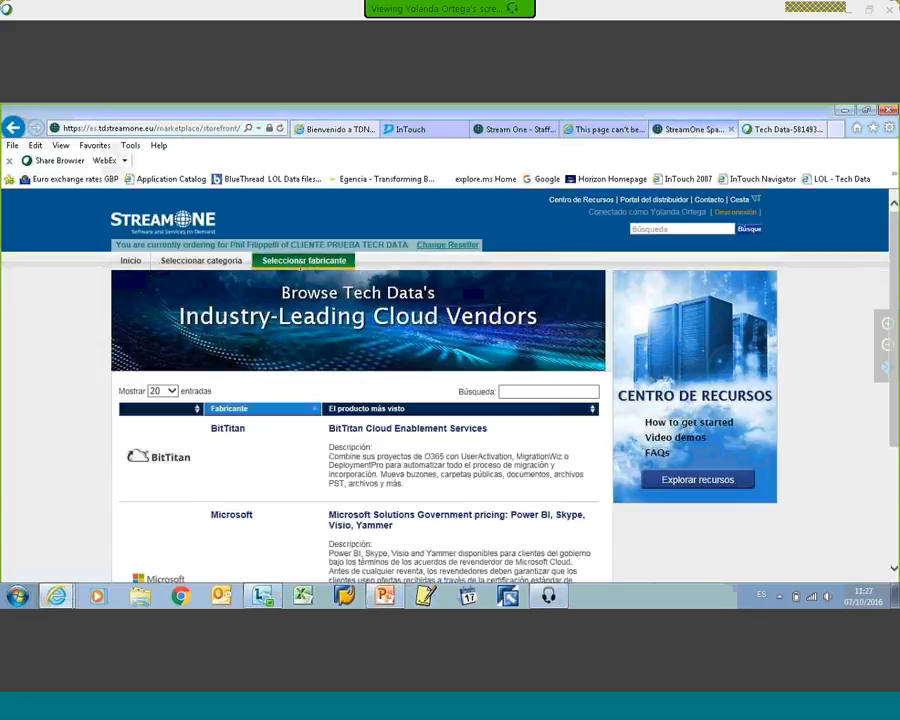
scroll(438, 398, "down", 3)
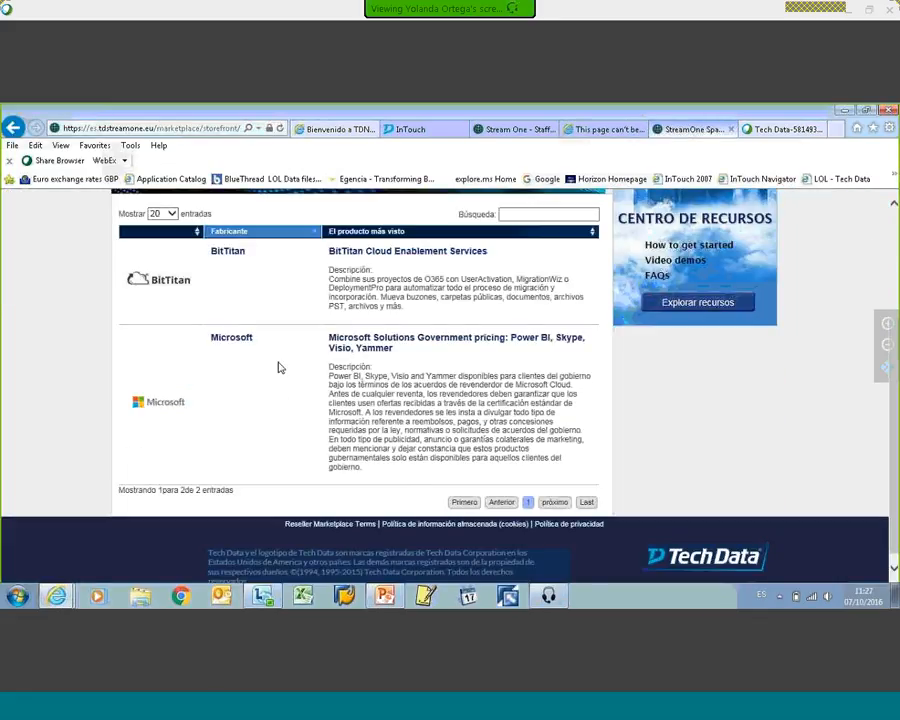
left_click(233, 339)
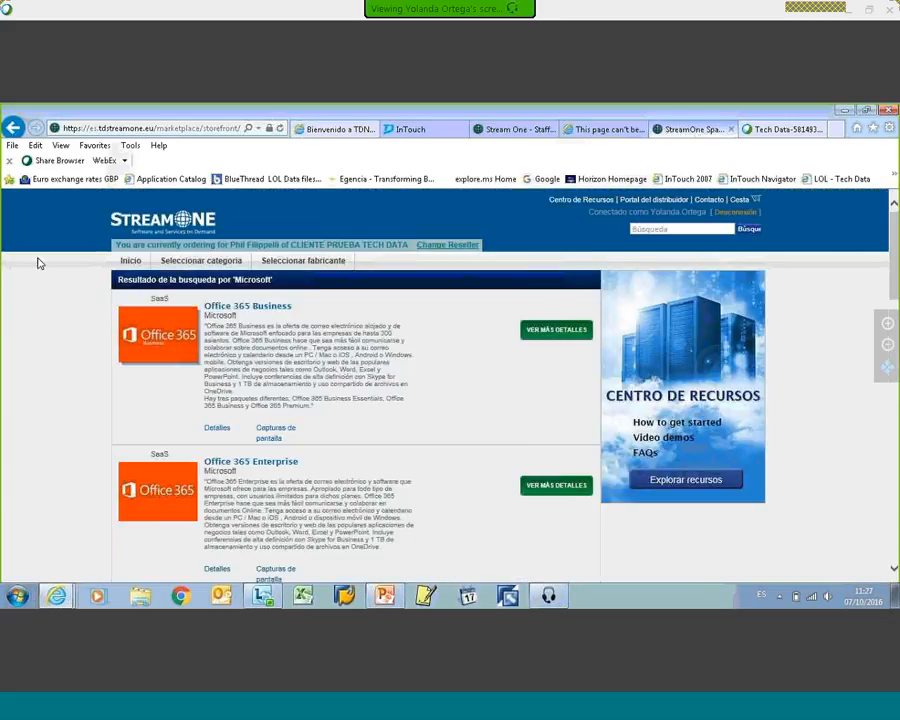
Step: Review the Office 365 Business, Office 365 Enterprise and Microsoft Azure entries in the Microsoft product list
scroll(496, 410, "down", 1)
scroll(494, 410, "down", 2)
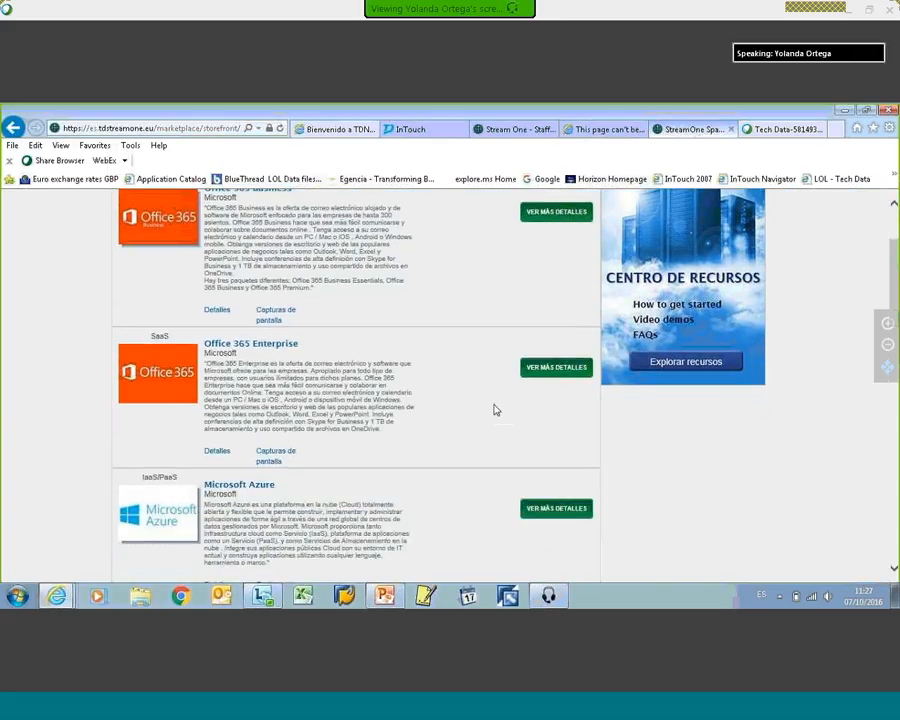
scroll(494, 410, "up", 2)
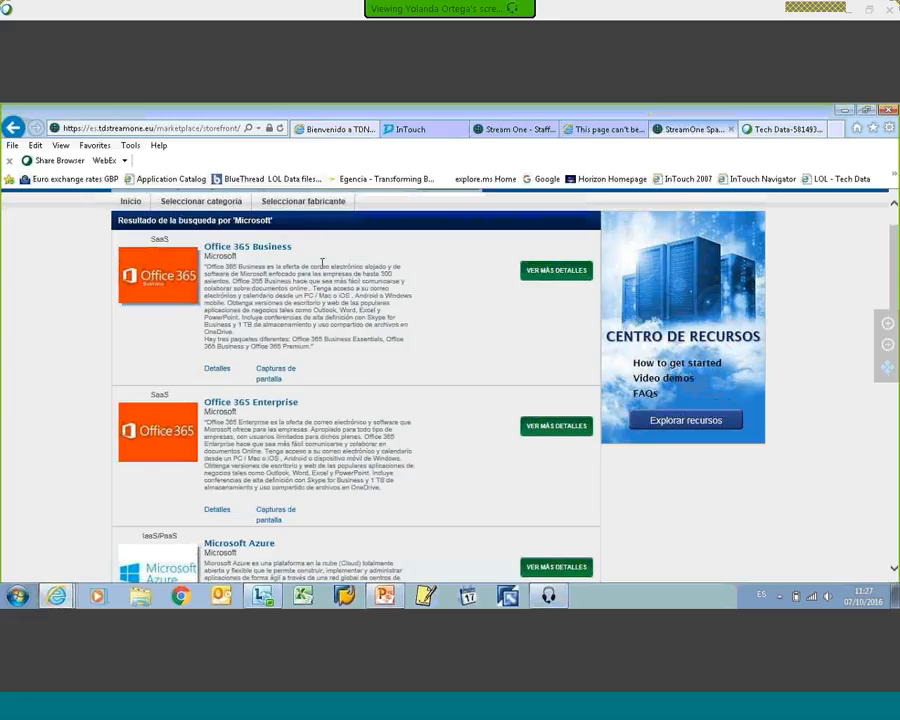
key("alt+Tab")
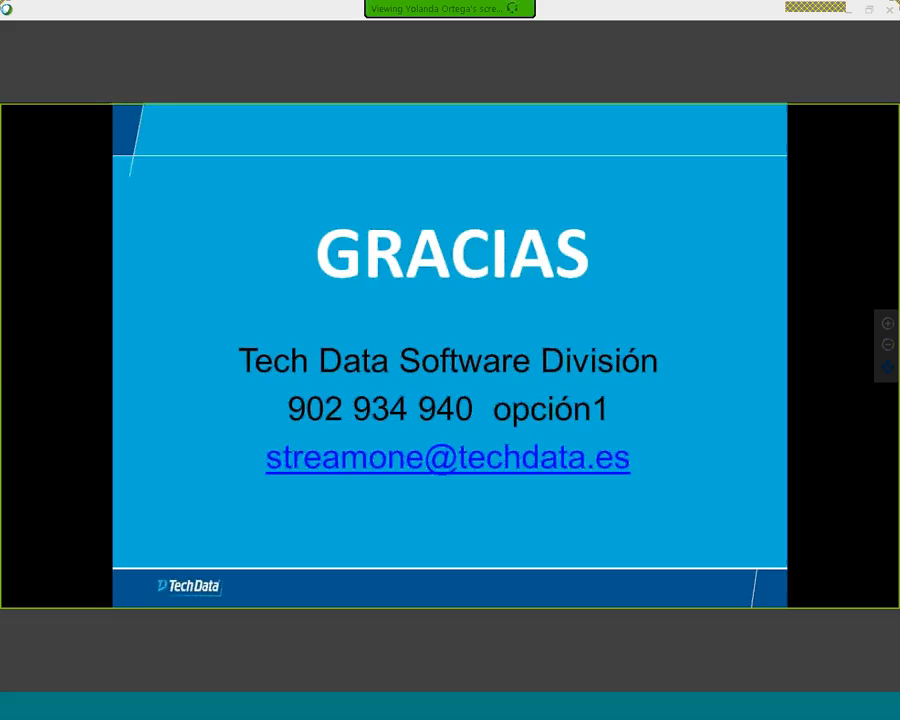
key("alt+Tab")
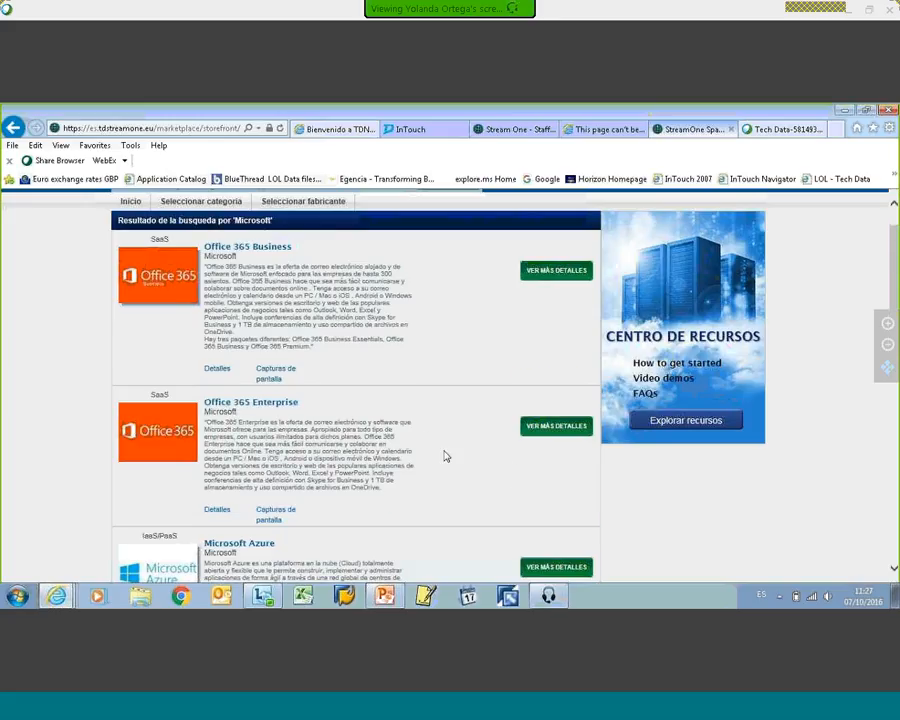
Step: Look through the remaining Microsoft products and open the Microsoft Azure product page
scroll(446, 456, "down", 1)
scroll(446, 456, "down", 1)
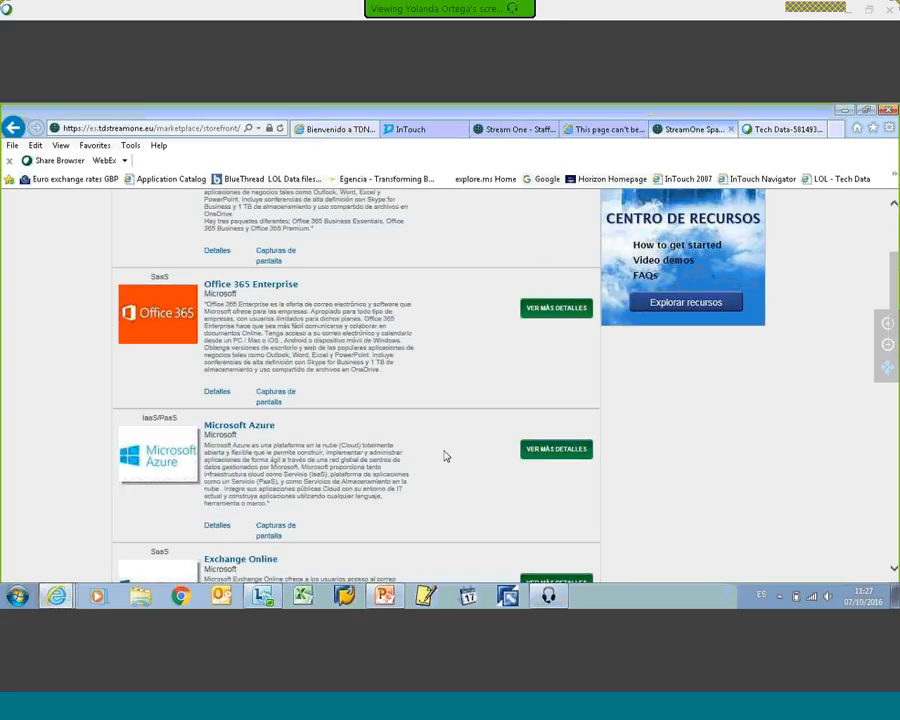
scroll(469, 448, "down", 1)
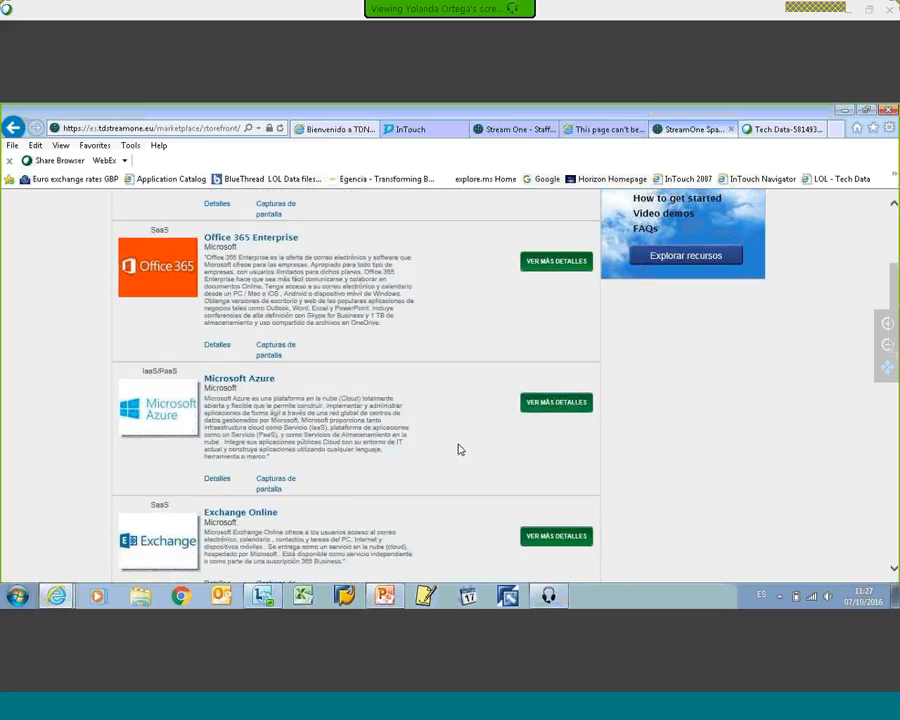
scroll(459, 450, "down", 6)
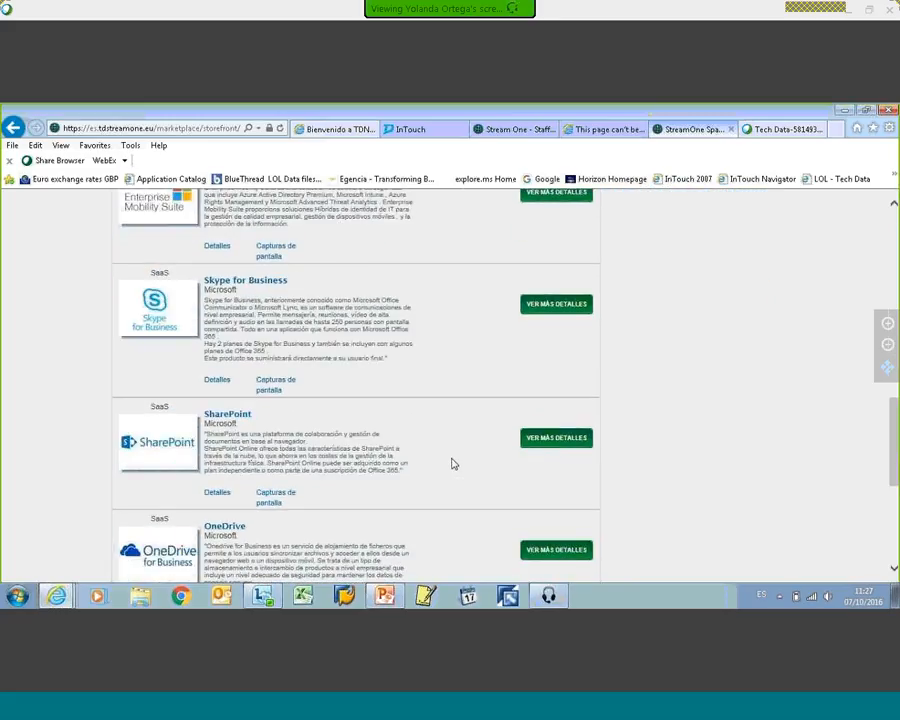
scroll(452, 464, "up", 6)
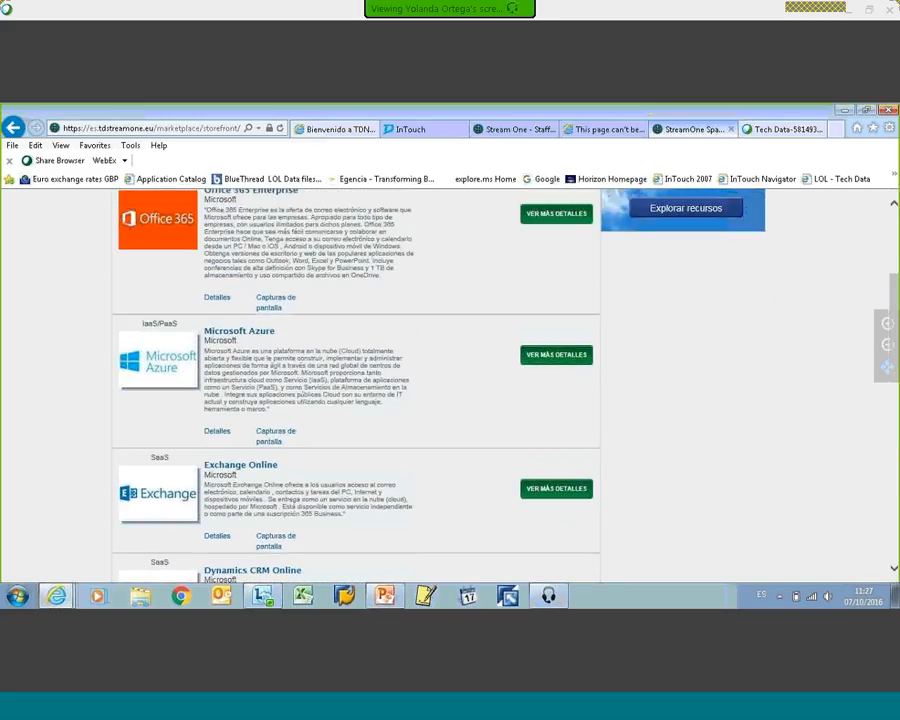
scroll(166, 310, "up", 2)
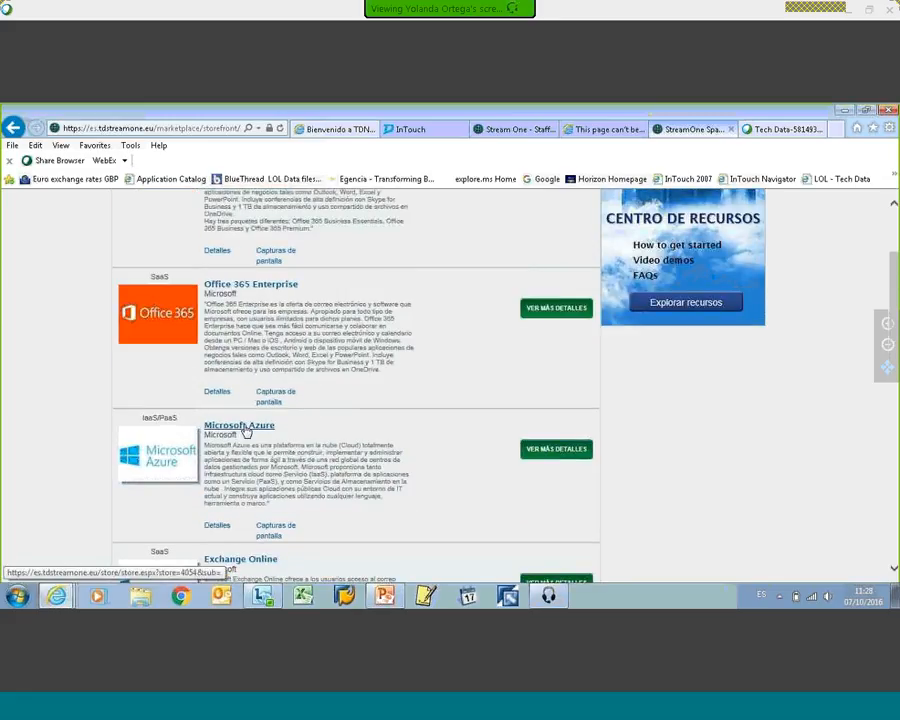
left_click(244, 428)
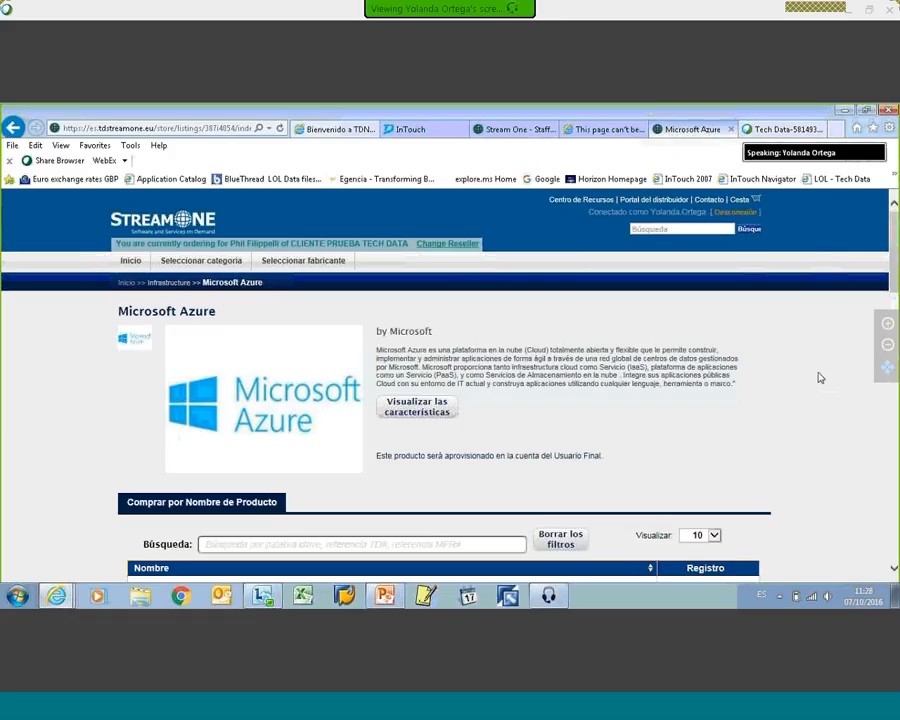
Step: Read the descriptions of the Azure products offered, from file storage and backup to SQL Server and virtual machines
scroll(815, 350, "down", 1)
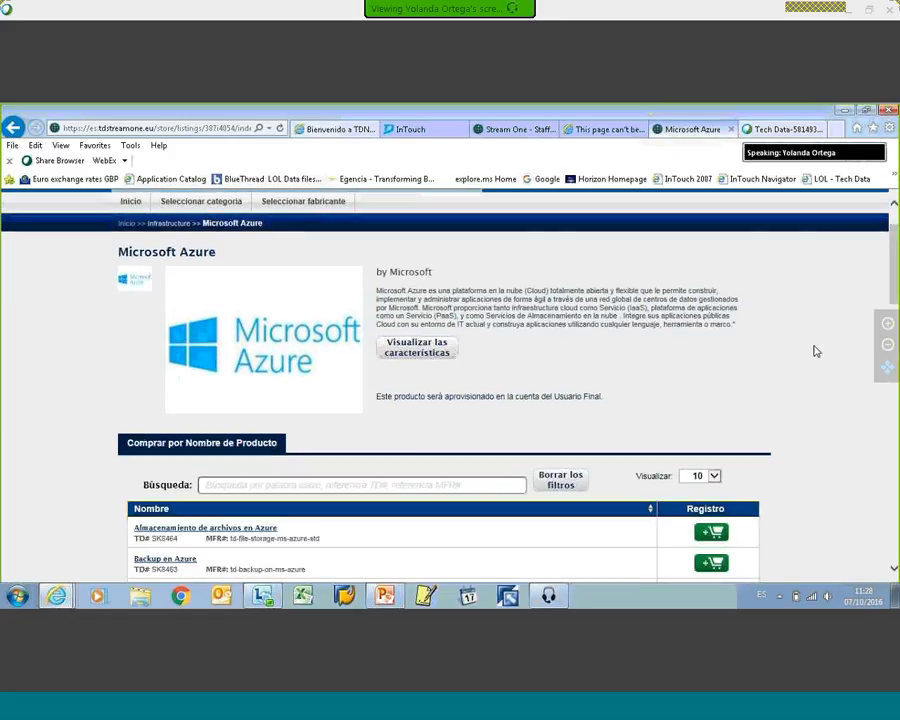
scroll(815, 352, "down", 4)
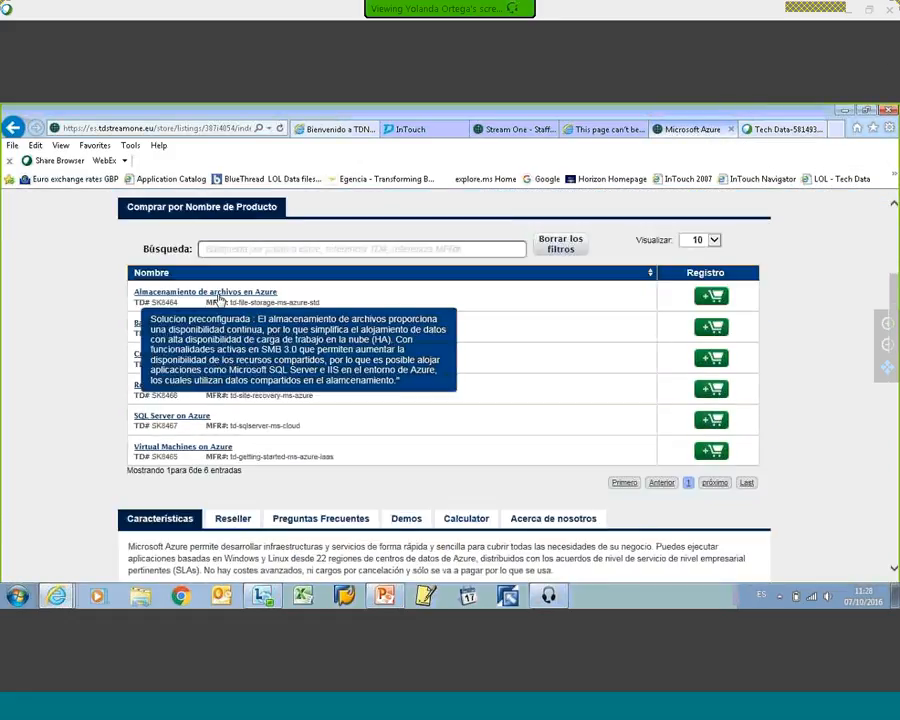
mouse_move(185, 300)
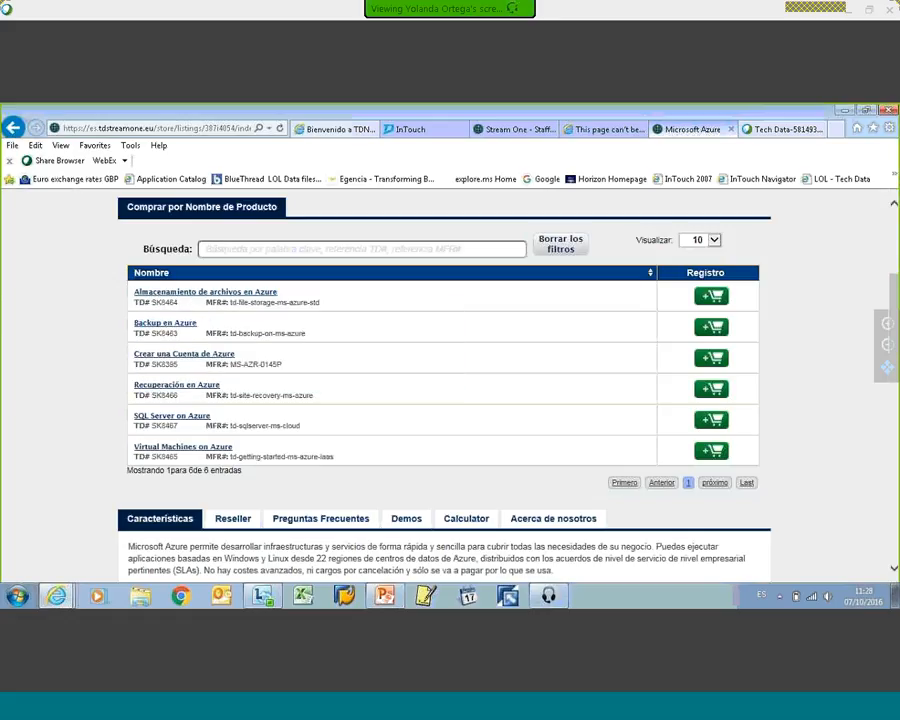
mouse_move(148, 326)
mouse_move(171, 391)
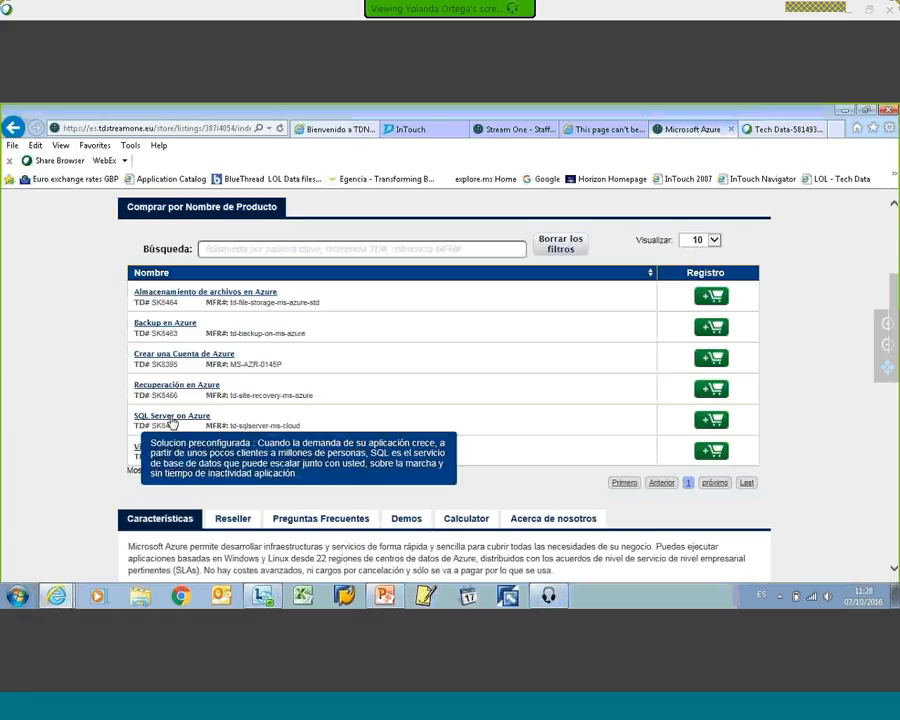
mouse_move(164, 452)
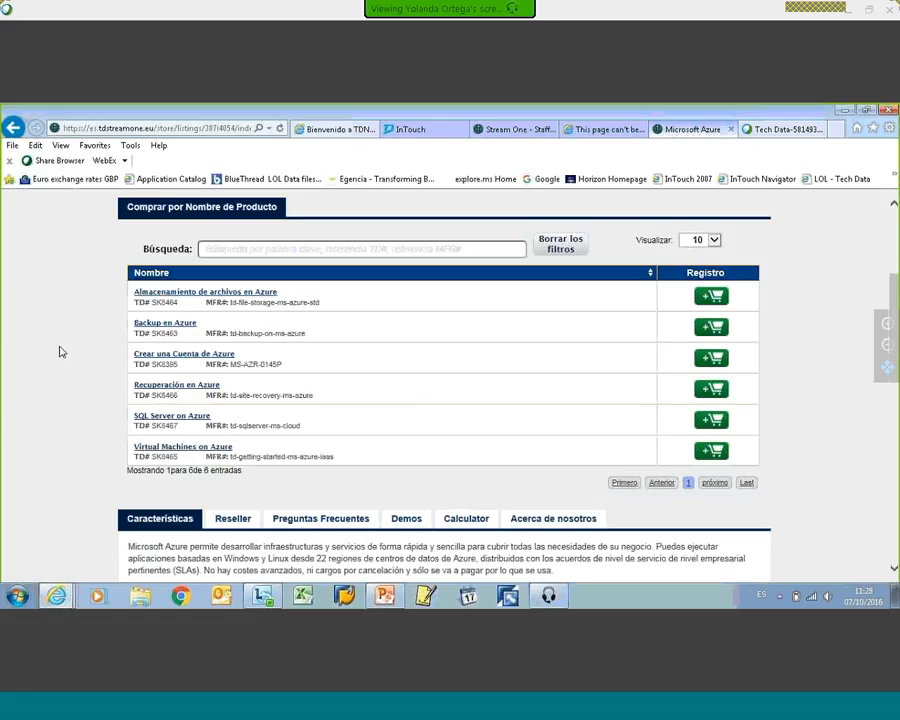
Step: Review Azure's features and show the details of the preconfigured solution for virtual machines in Azure
scroll(450, 414, "down", 1)
scroll(450, 414, "down", 5)
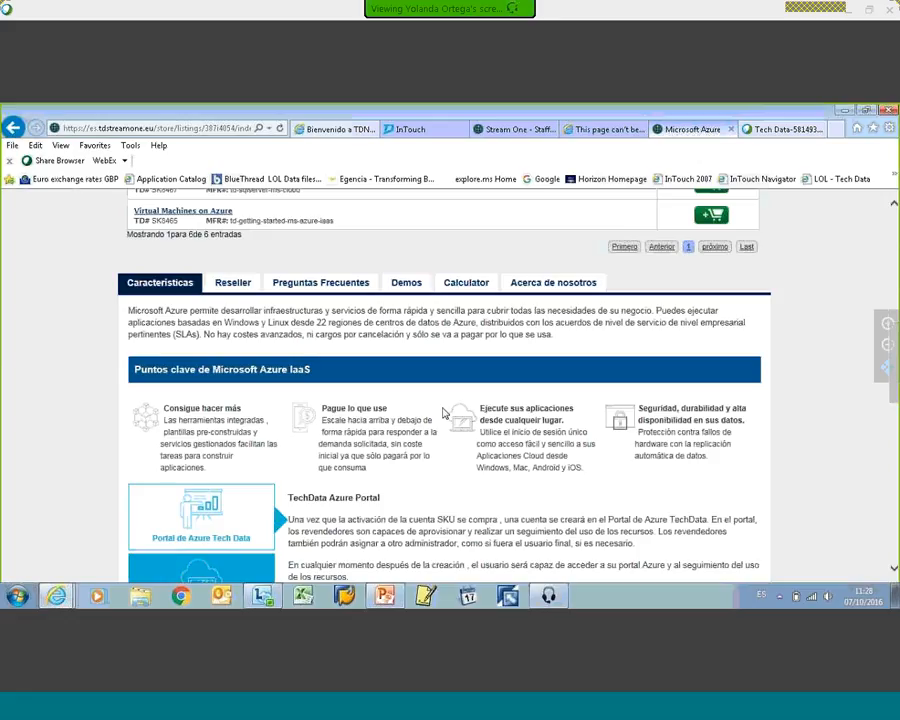
scroll(445, 413, "down", 3)
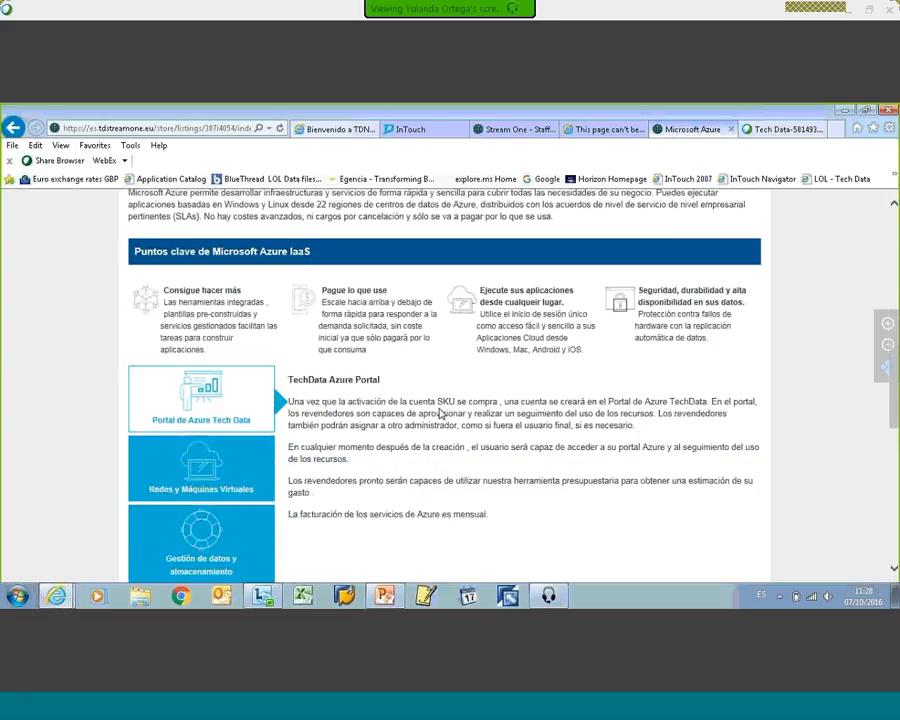
scroll(440, 413, "down", 1)
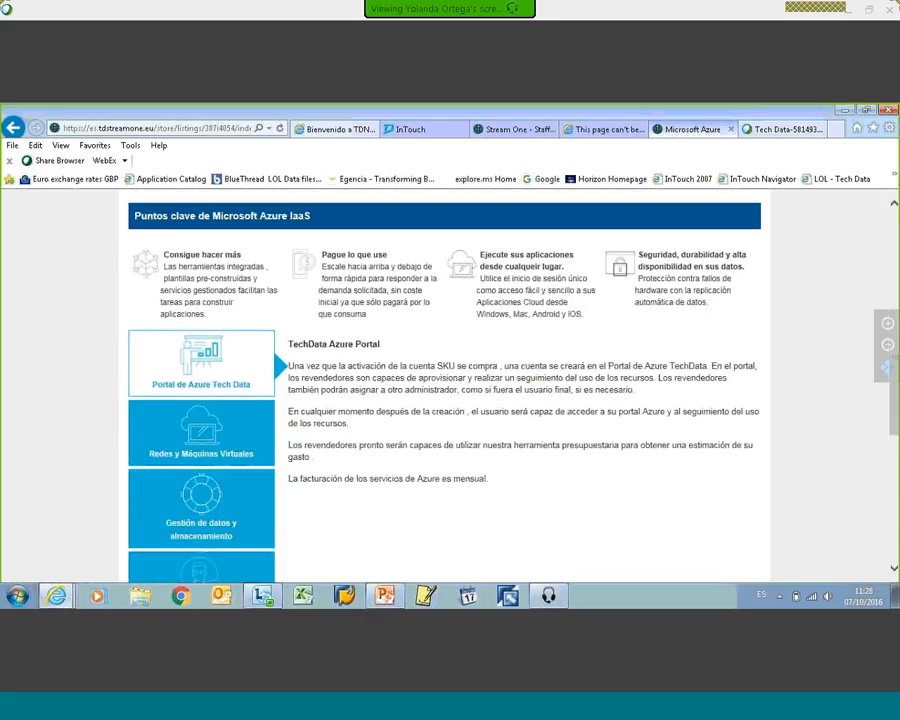
scroll(436, 412, "down", 4)
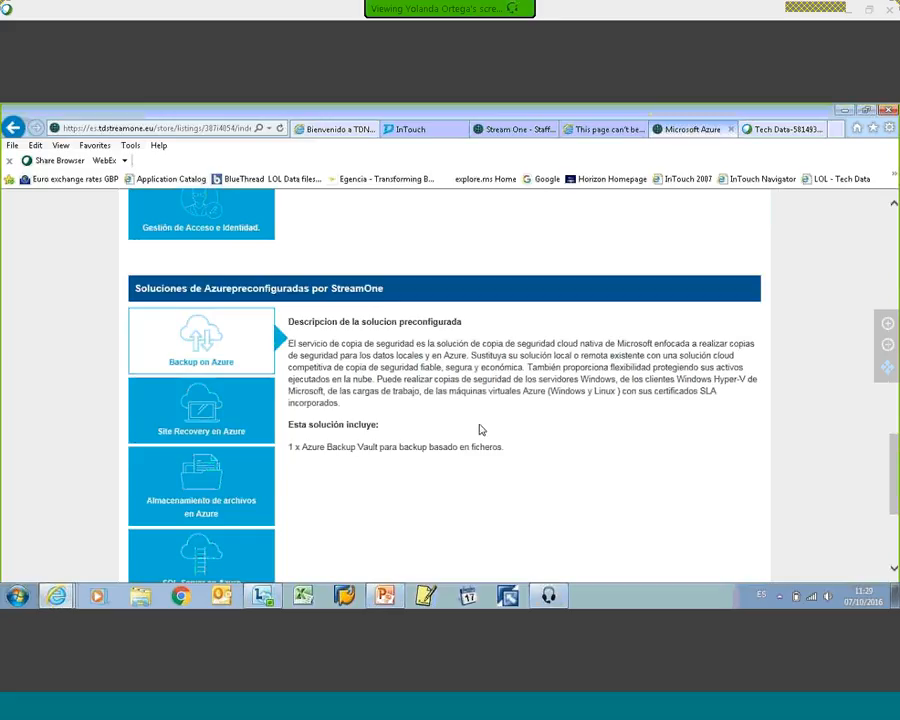
scroll(478, 428, "down", 2)
left_click(215, 464)
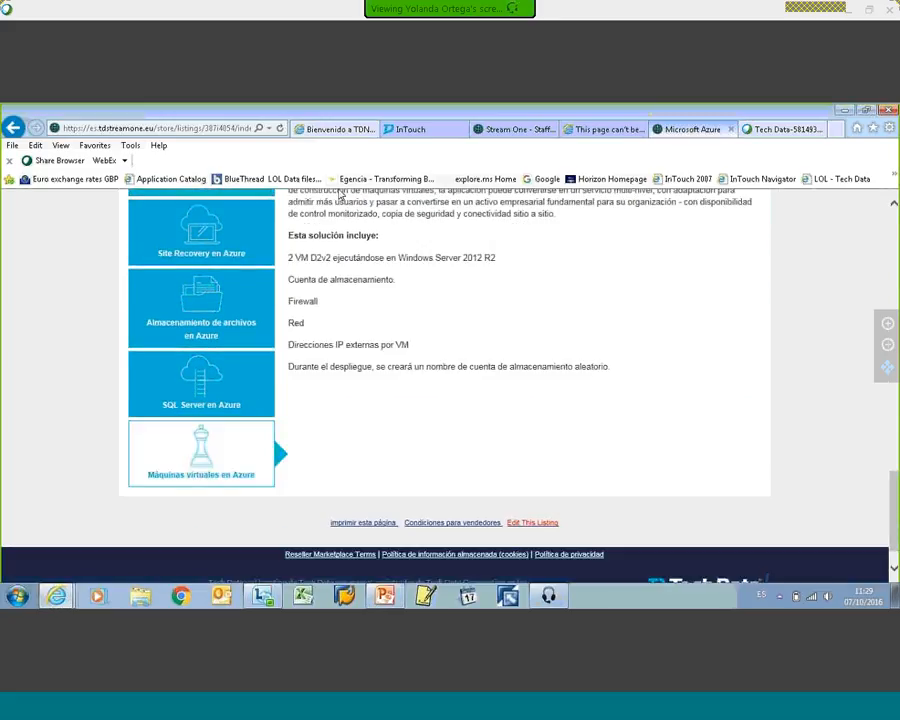
Step: Return to the Azure listing's information sections and open the Reseller section
scroll(312, 410, "up", 2)
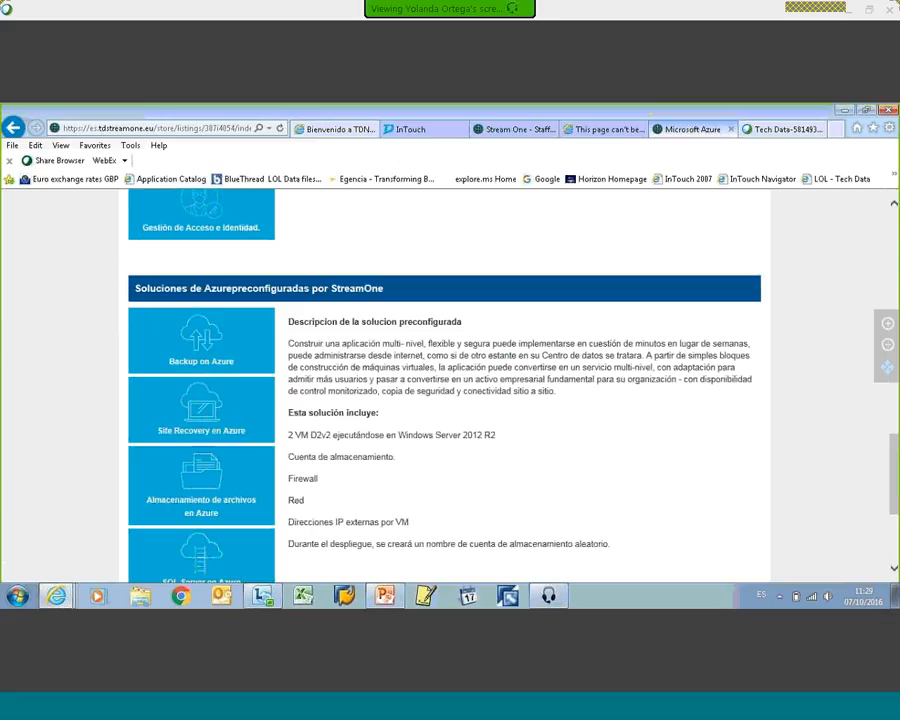
scroll(669, 446, "up", 1)
scroll(623, 428, "up", 5)
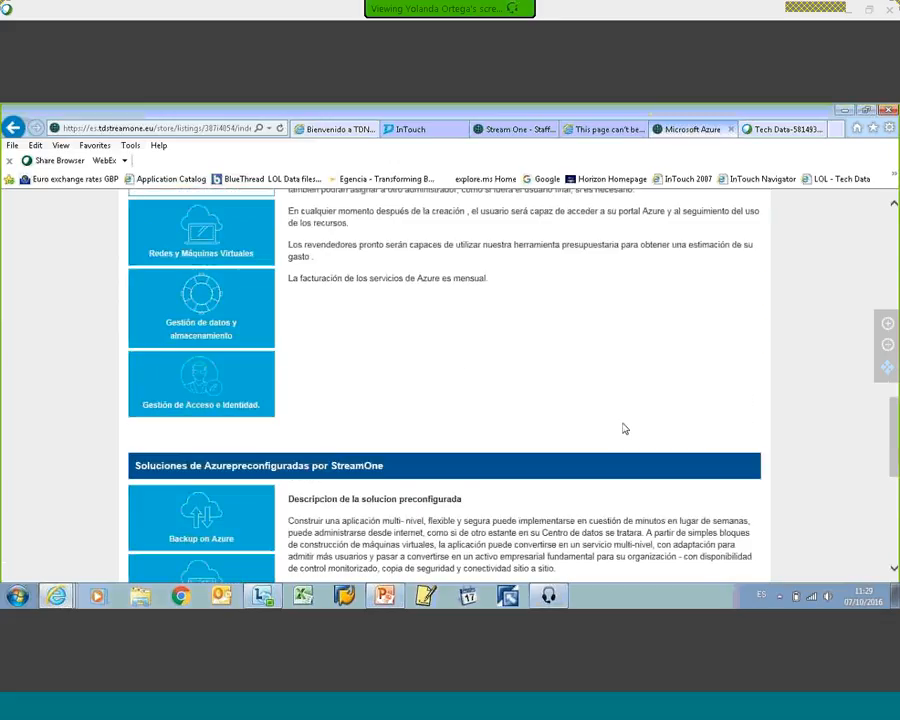
scroll(440, 412, "up", 1)
scroll(440, 412, "down", 2)
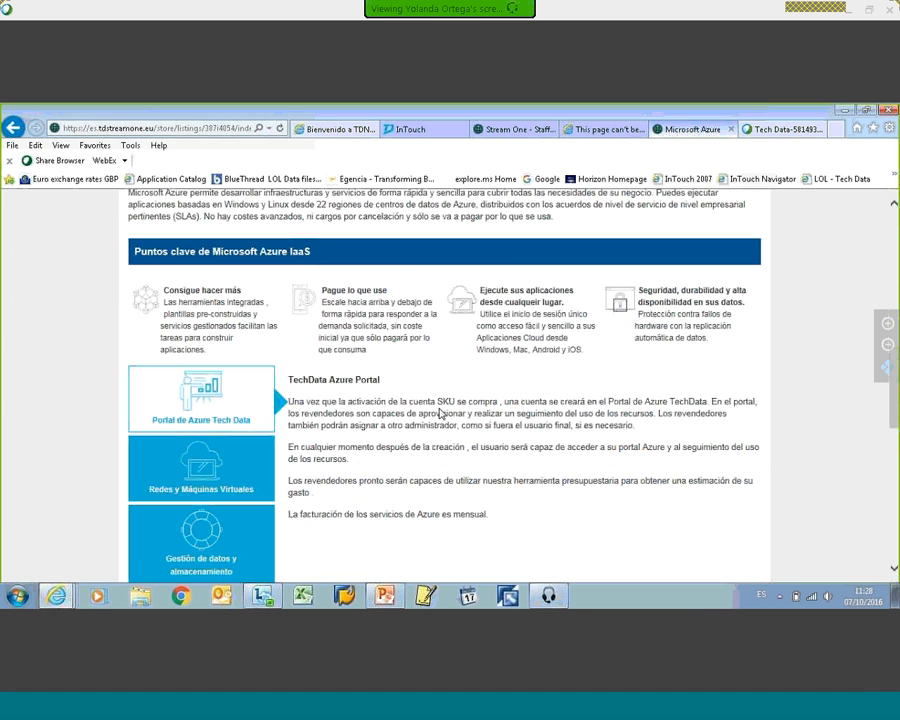
scroll(440, 412, "up", 3)
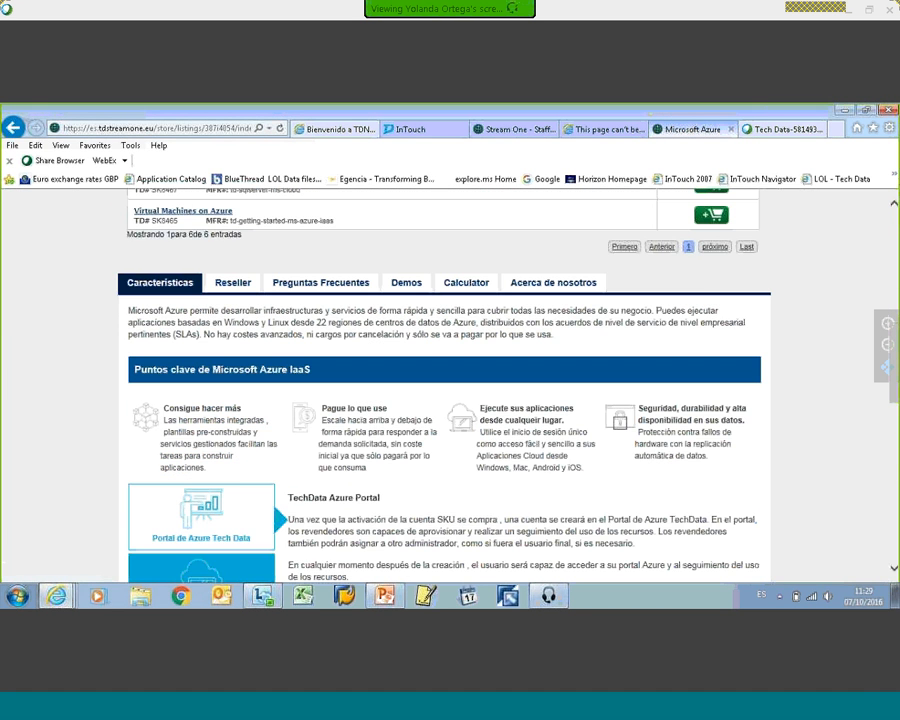
left_click(232, 282)
Step: Examine the reseller instructions on Microsoft Partner Network enrolment, CSP partner authorization and migrating existing customers to CSP
scroll(368, 317, "up", 3)
scroll(367, 345, "down", 5)
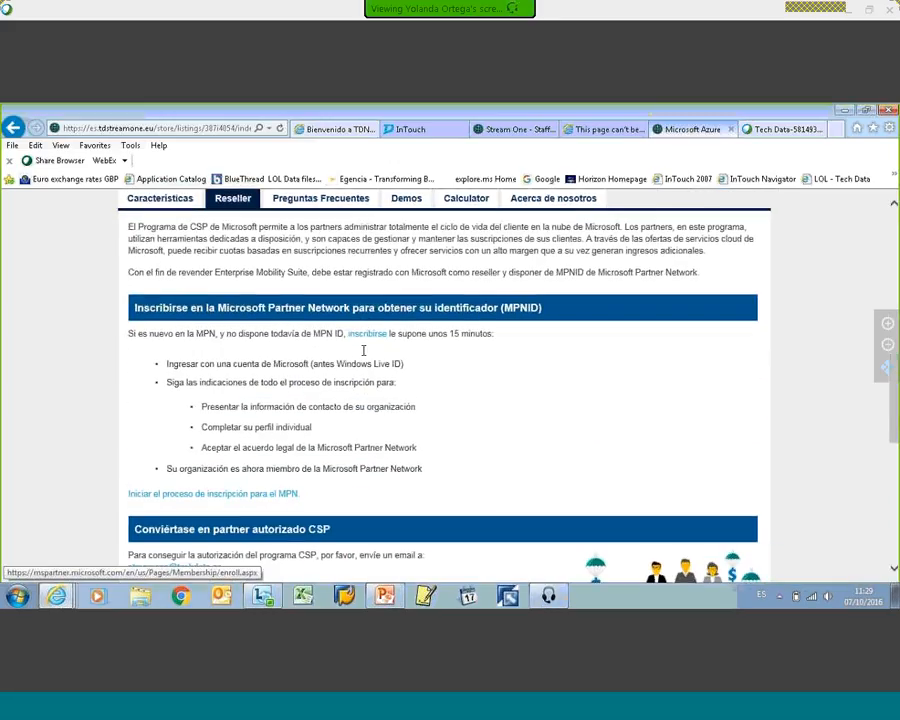
scroll(363, 350, "up", 1)
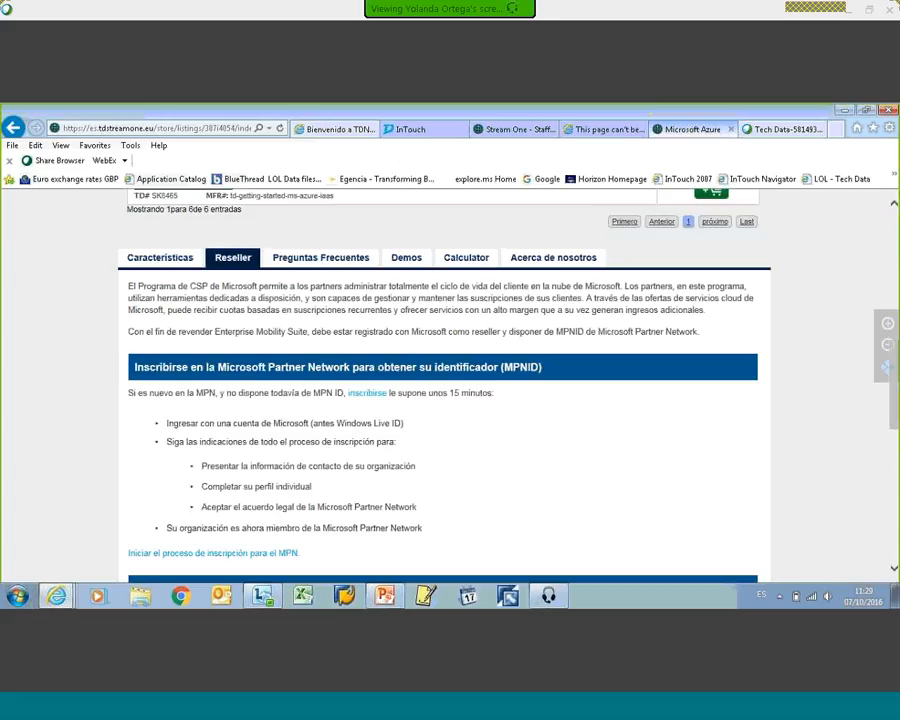
scroll(386, 397, "down", 2)
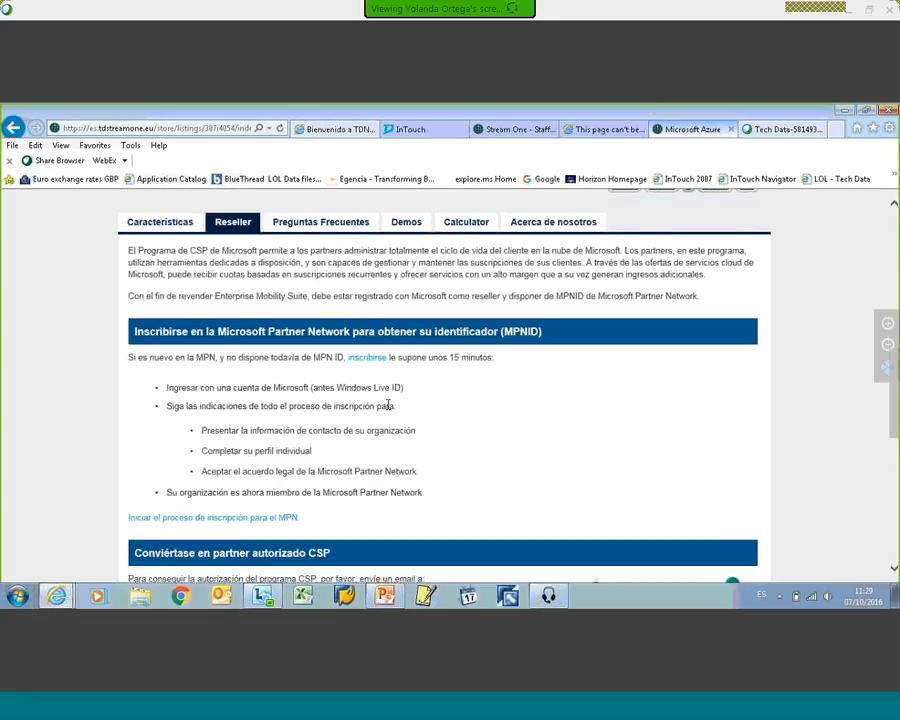
scroll(386, 397, "down", 2)
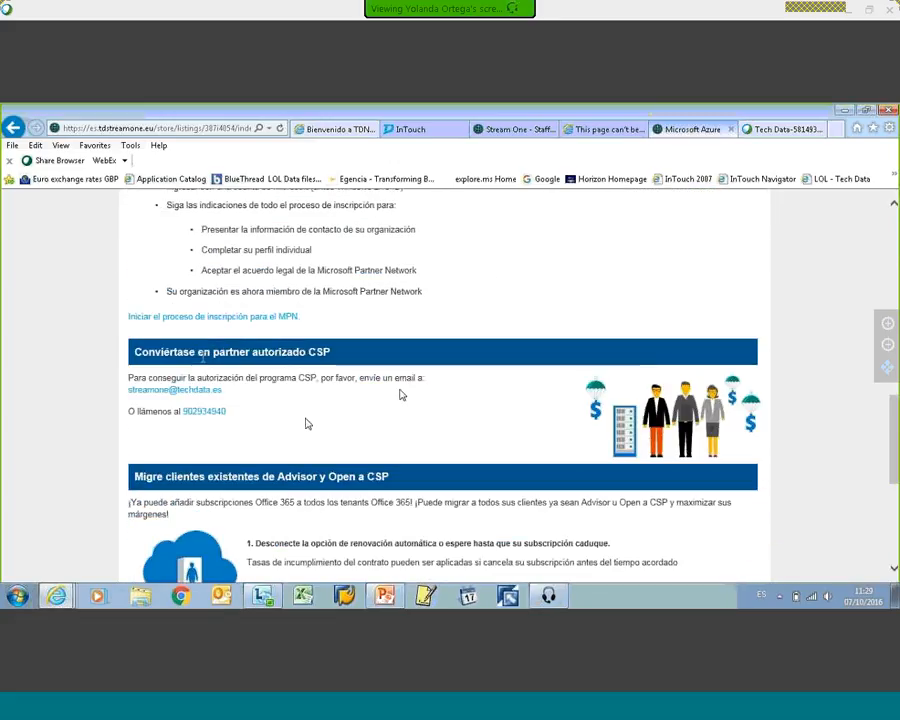
scroll(404, 392, "down", 3)
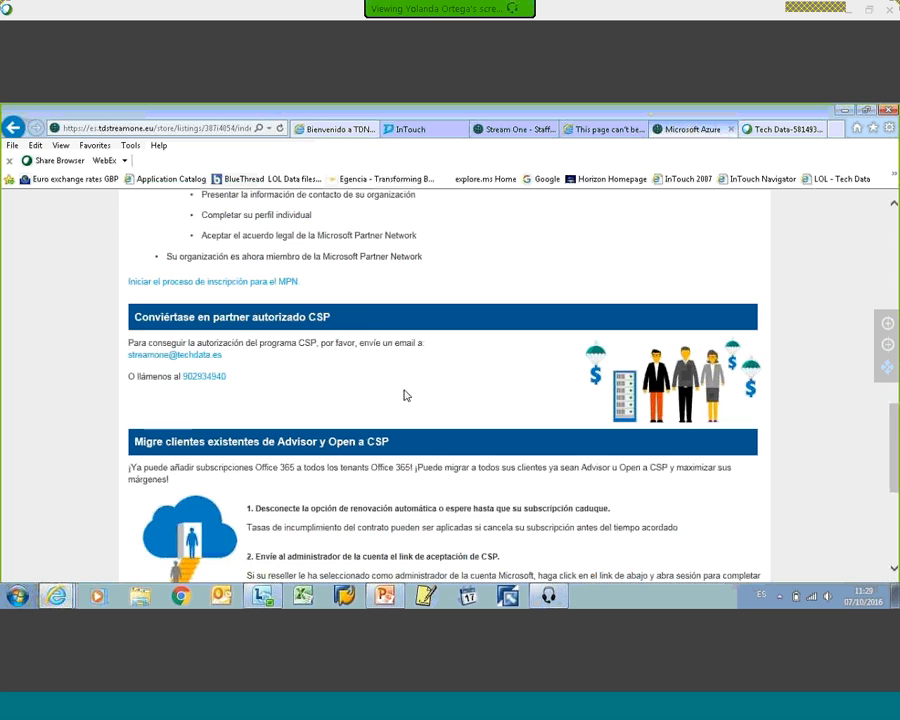
scroll(404, 392, "up", 10)
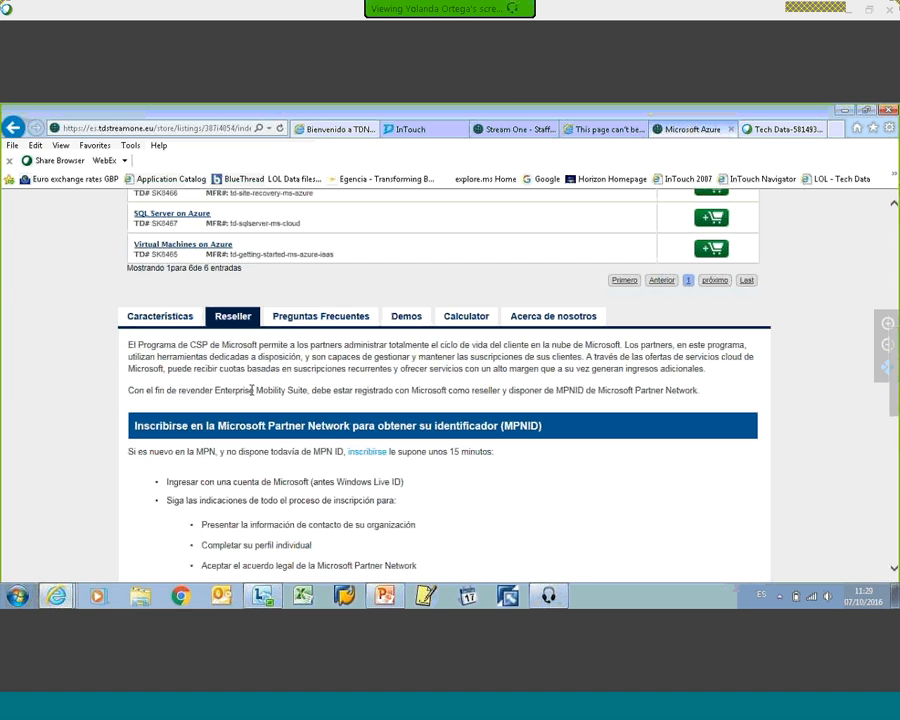
Step: Open the Azure listing's frequently asked questions and look through the questions offered
left_click(305, 318)
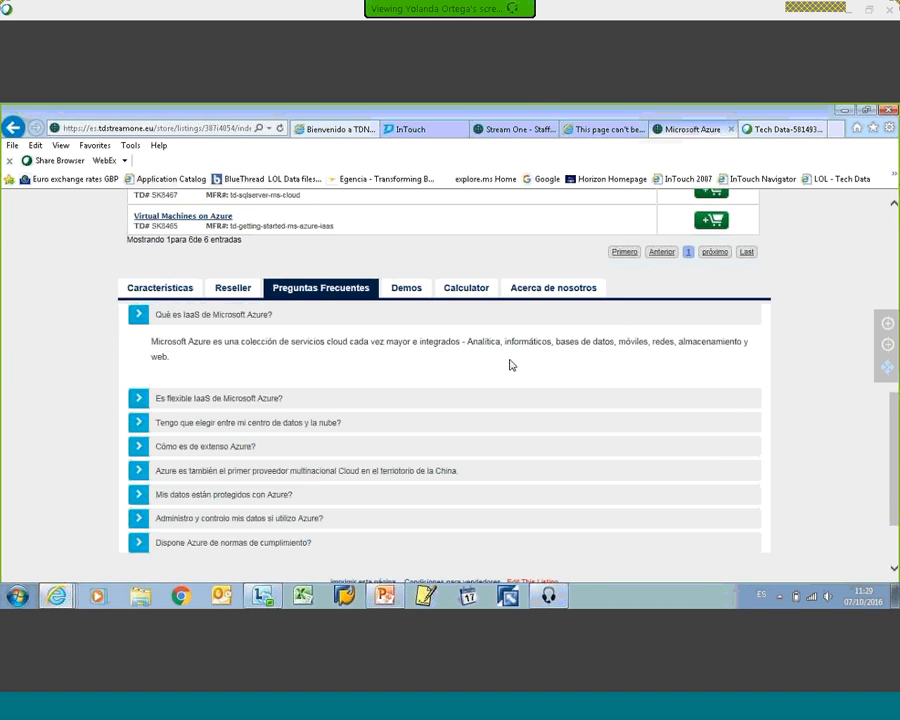
scroll(511, 366, "down", 2)
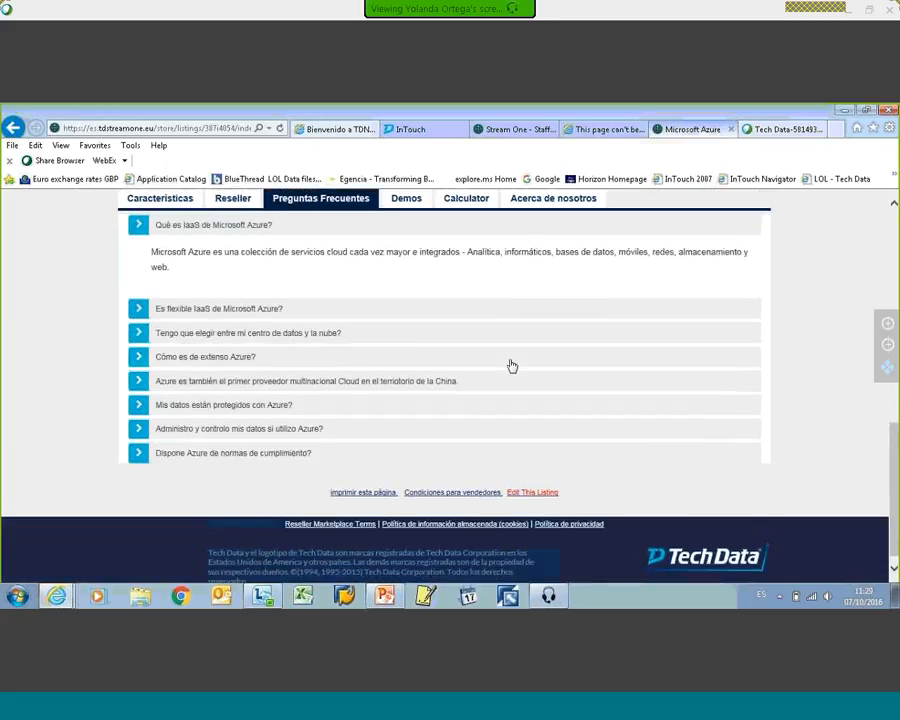
scroll(511, 366, "up", 1)
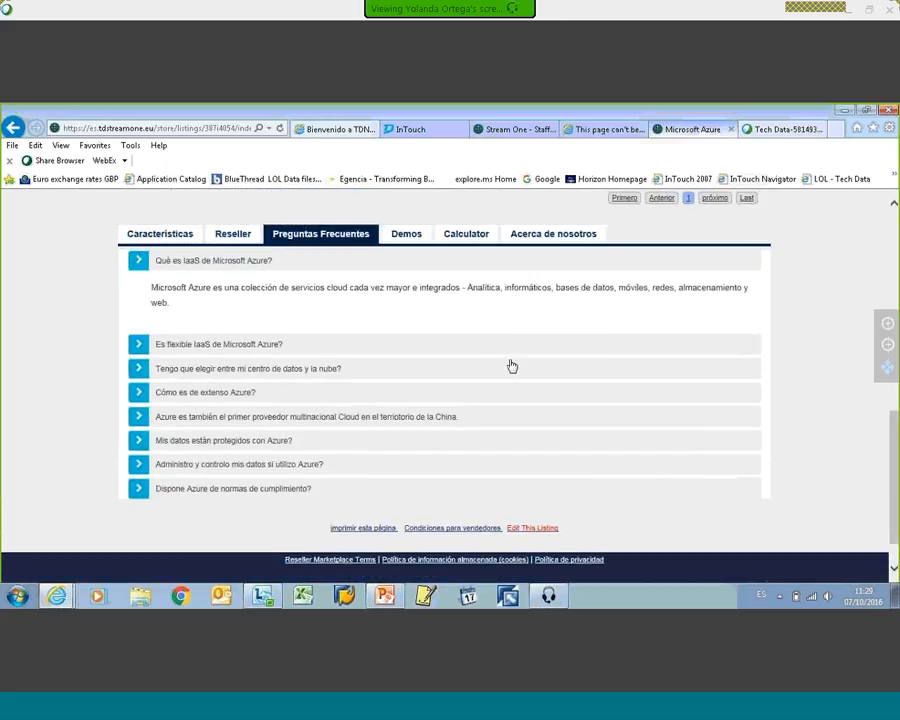
scroll(400, 376, "up", 4)
Step: Open the Azure listing's Demos section and look over the introduction to Azure IaaS and its video
left_click(404, 375)
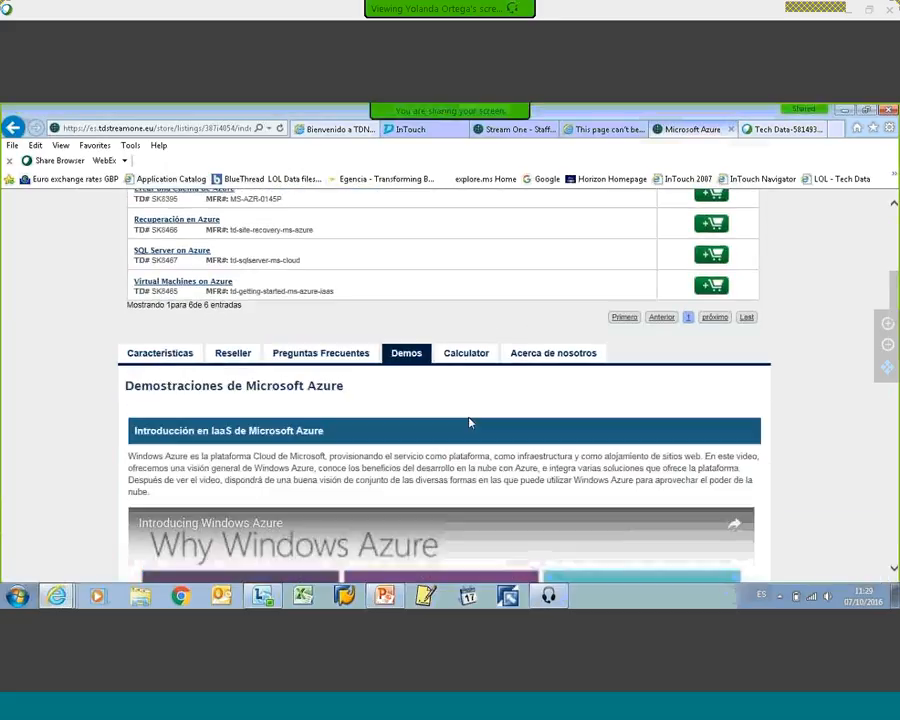
scroll(469, 423, "down", 4)
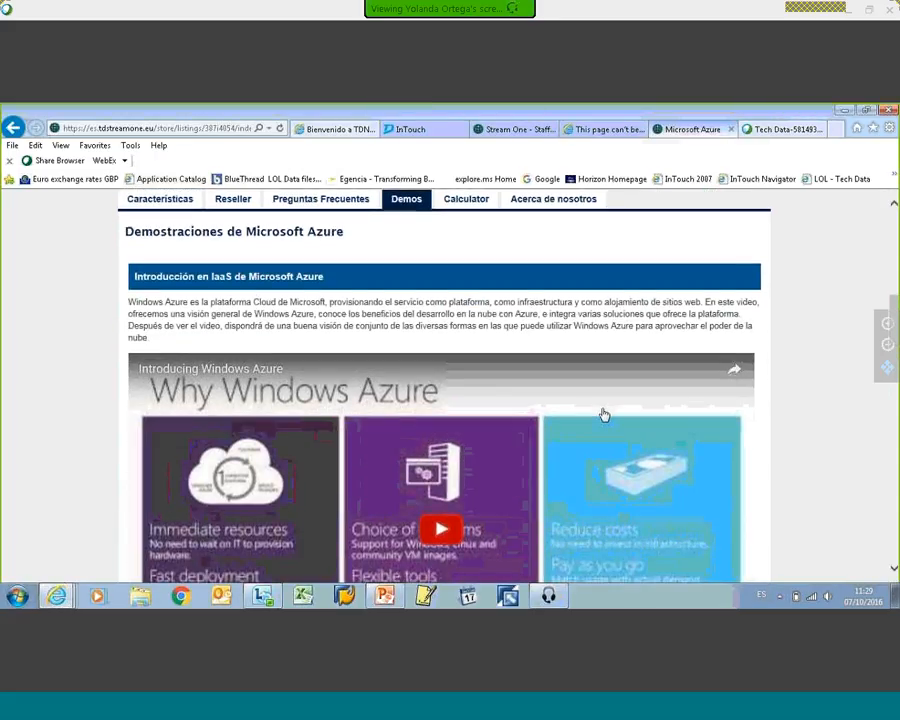
scroll(469, 385, "up", 3)
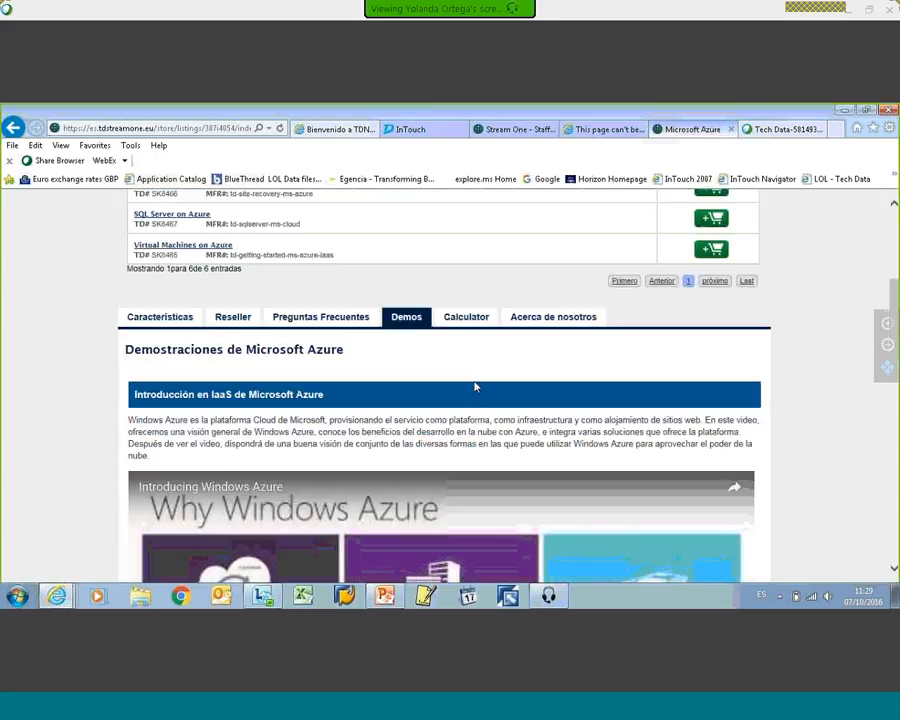
scroll(469, 386, "up", 3)
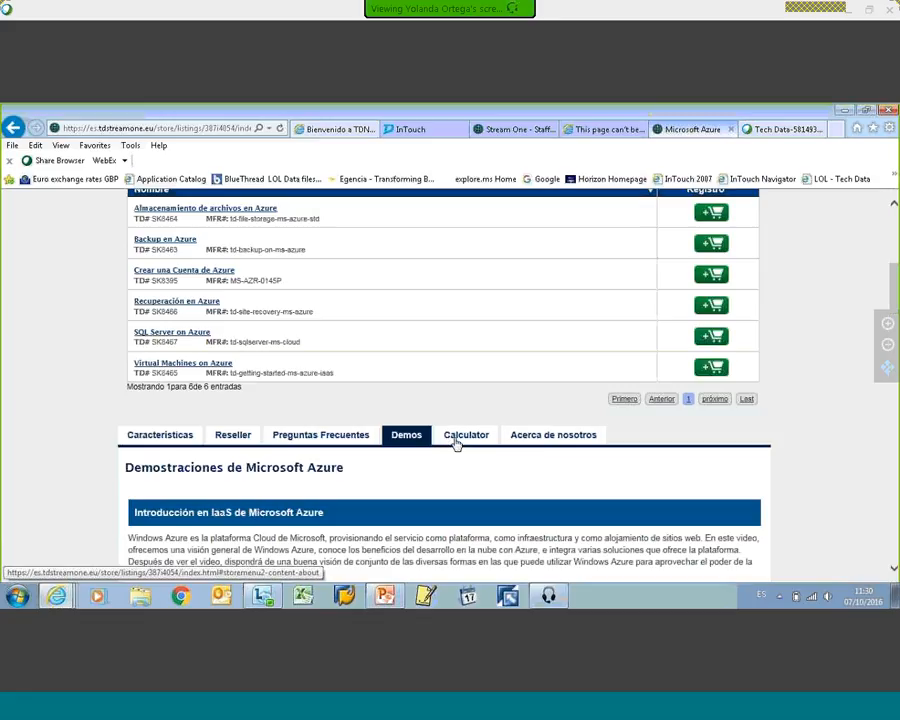
Step: Open the listing's Calculator section and access the Microsoft Azure calculator from it
left_click(466, 436)
scroll(468, 440, "down", 2)
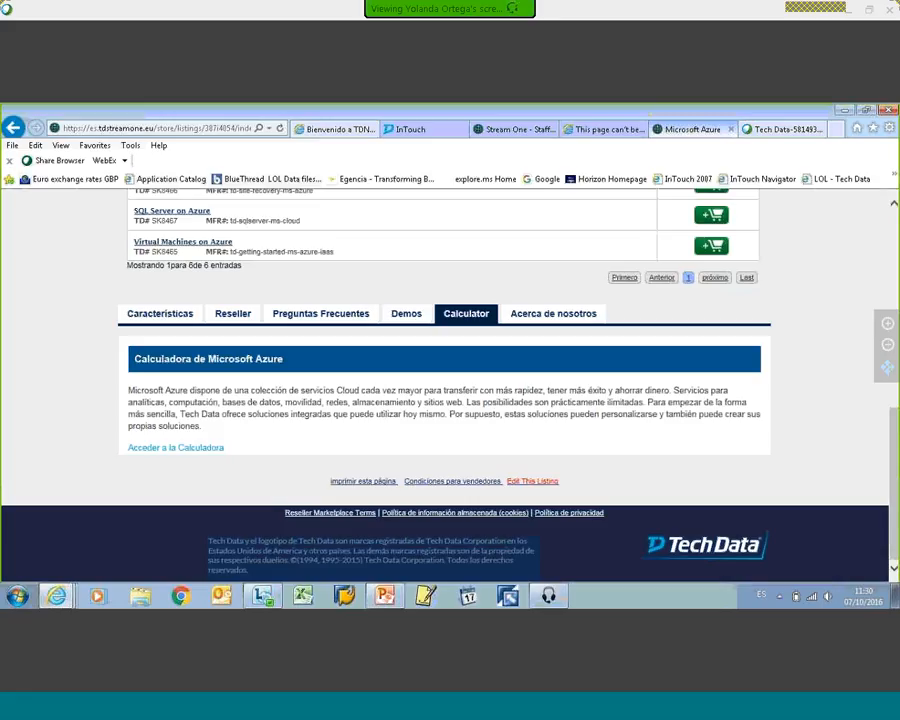
scroll(452, 348, "up", 3)
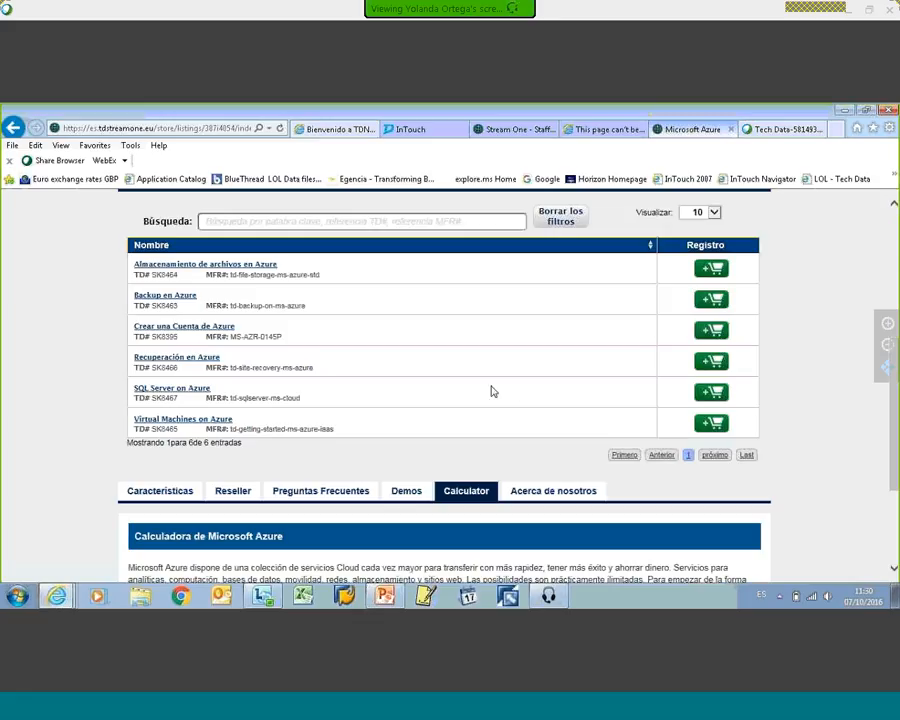
scroll(500, 390, "down", 1)
scroll(491, 391, "down", 3)
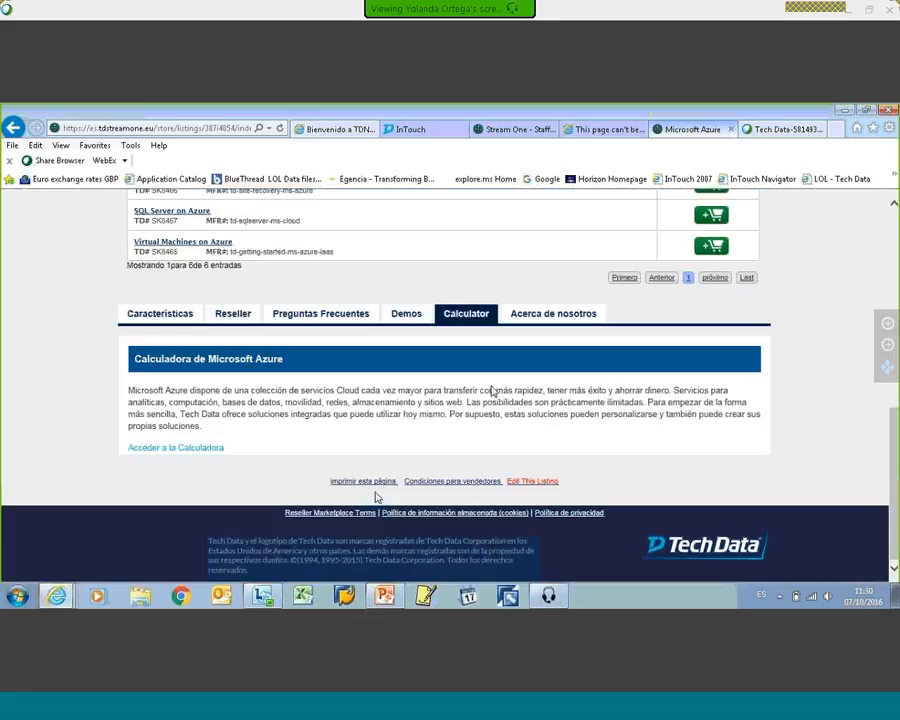
left_click(182, 449)
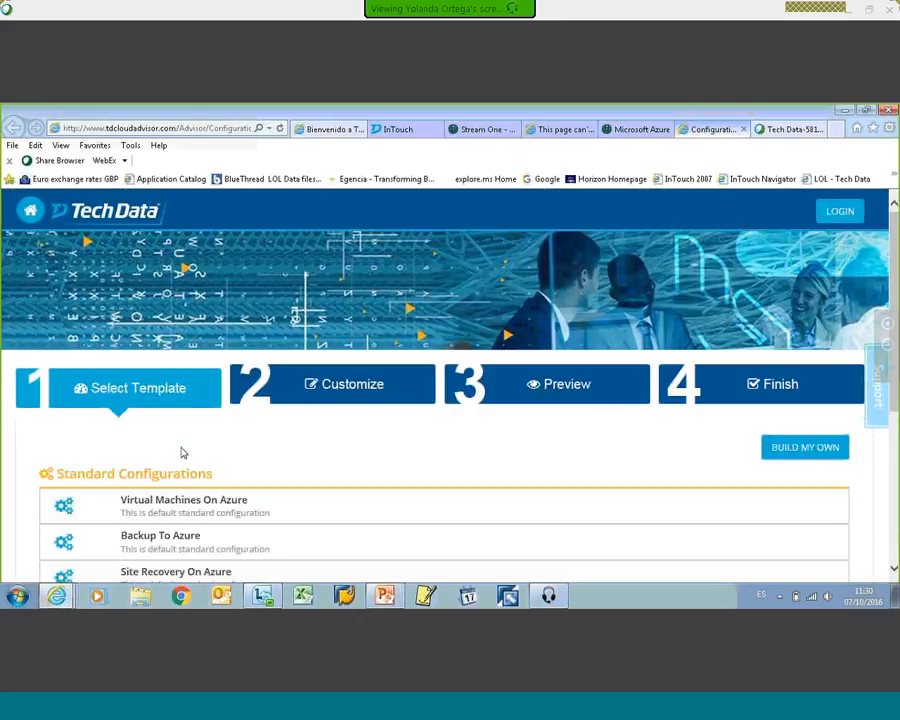
key("ctrl+w")
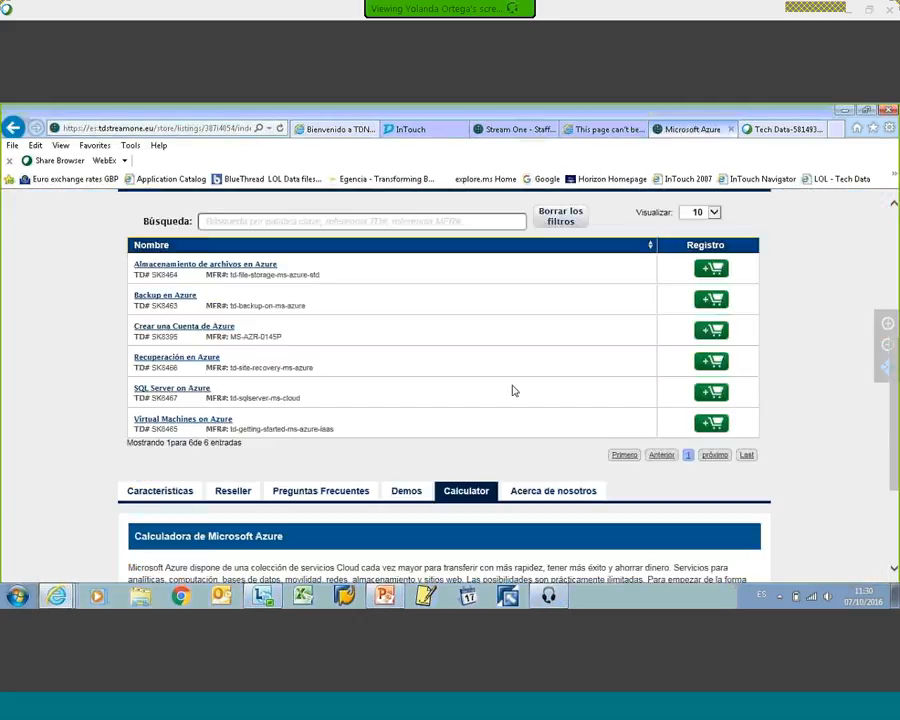
key("ctrl+shift+t")
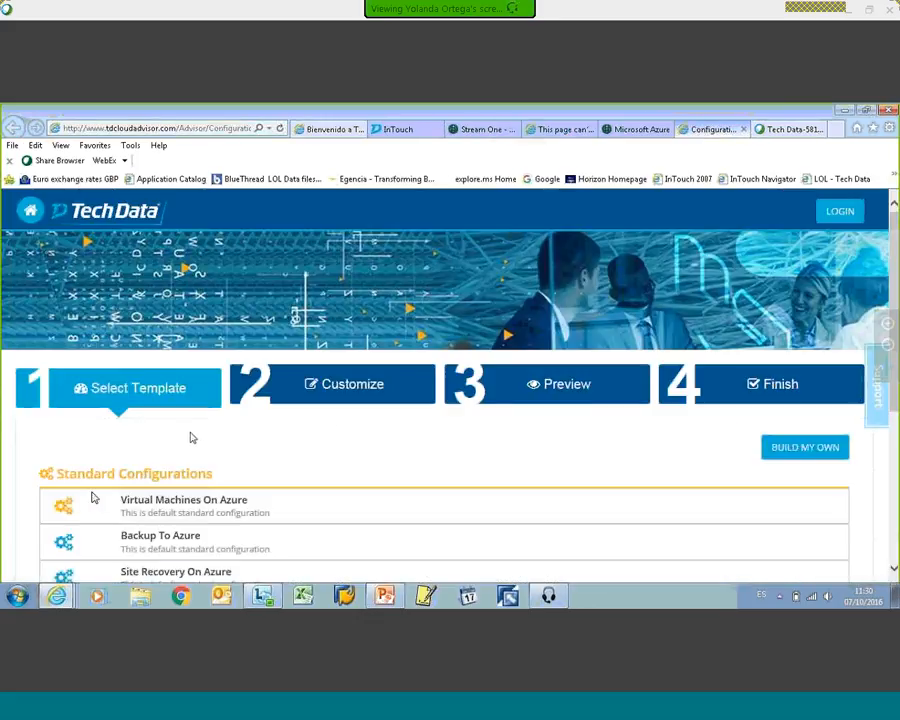
Step: Start from the File Storage On Azure standard configuration and review its bandwidth settings for each zone
scroll(337, 478, "down", 3)
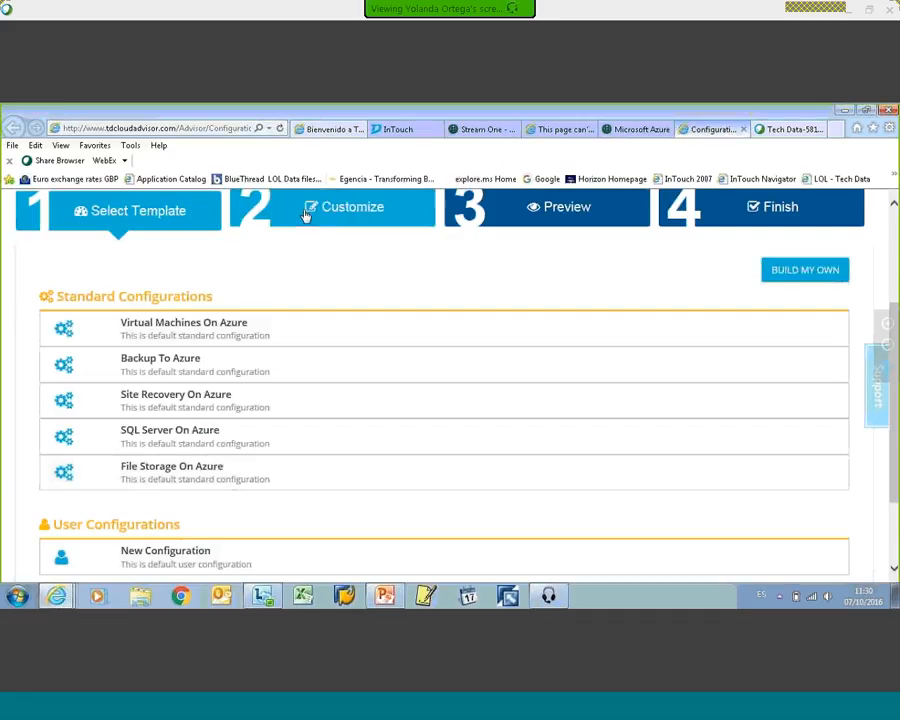
left_click(159, 475)
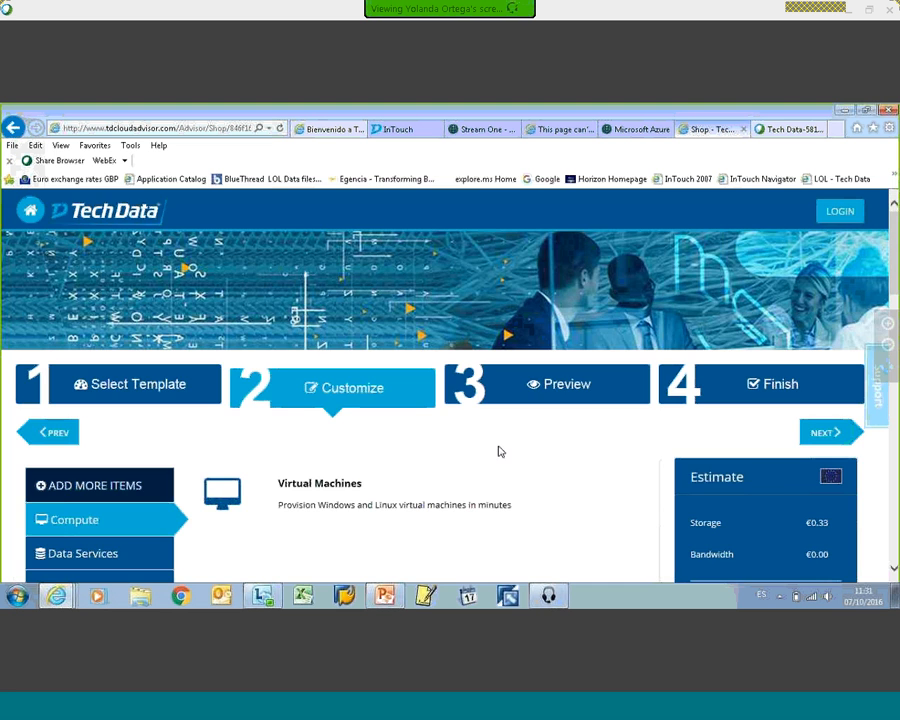
scroll(500, 449, "down", 2)
scroll(507, 450, "down", 1)
scroll(508, 451, "down", 5)
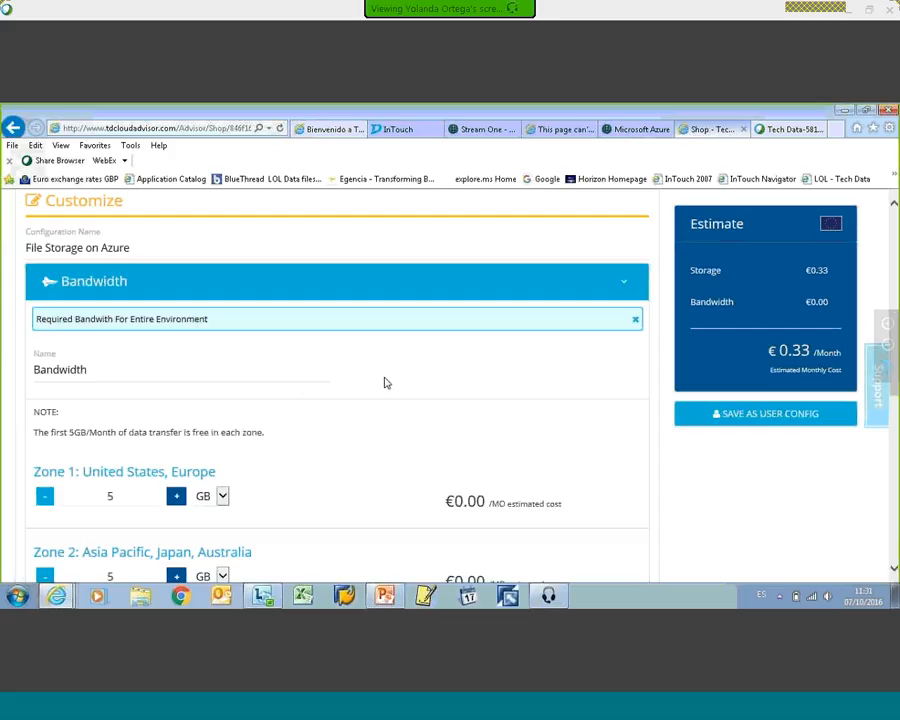
scroll(381, 381, "down", 3)
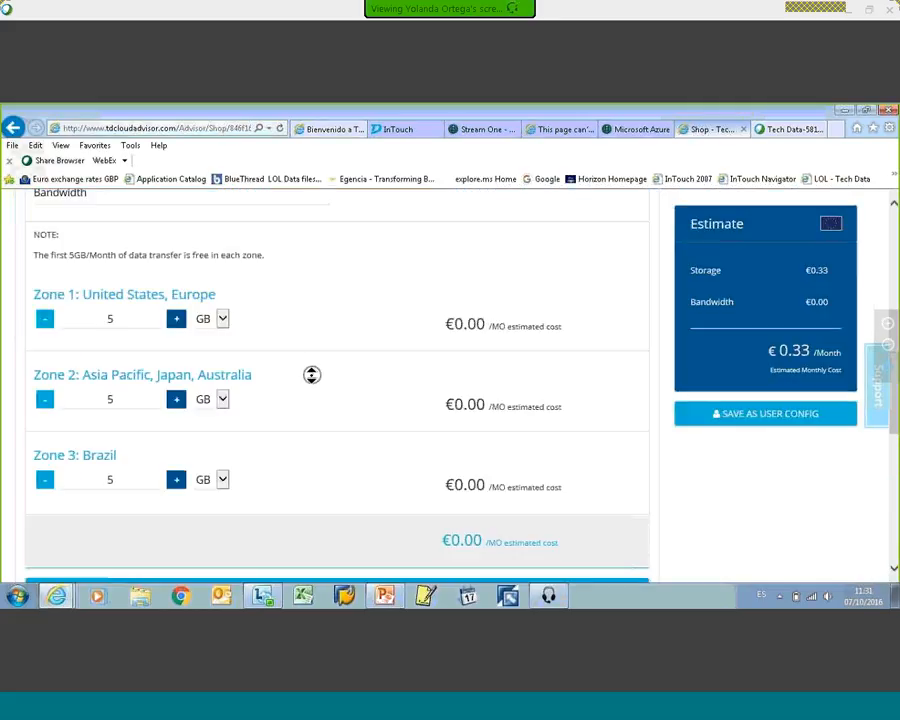
scroll(308, 380, "down", 2)
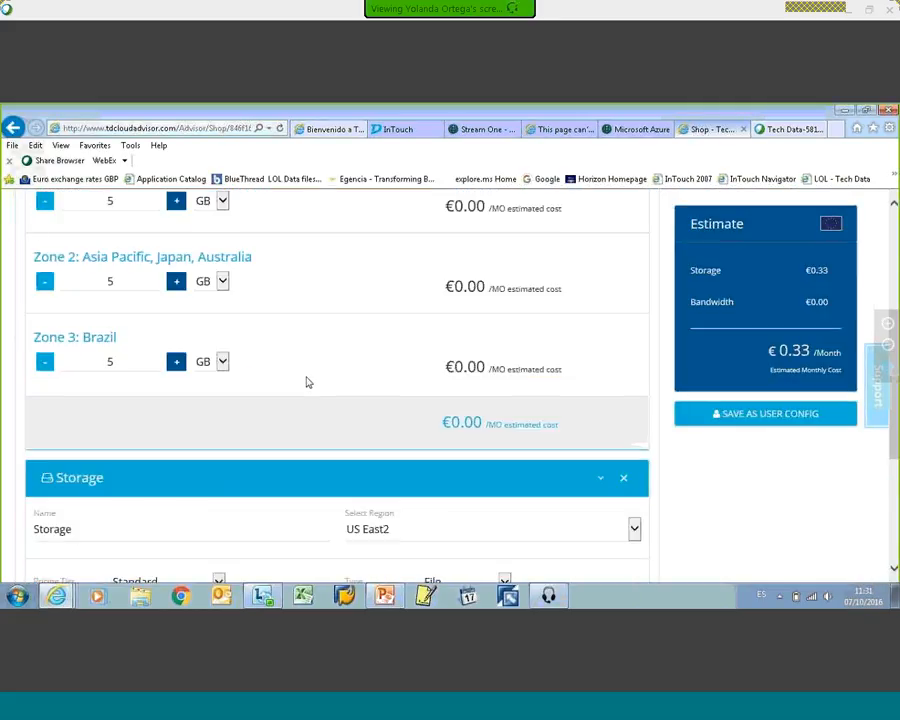
Step: Set the storage region to Europe North and show the available data redundancy options
scroll(308, 382, "down", 2)
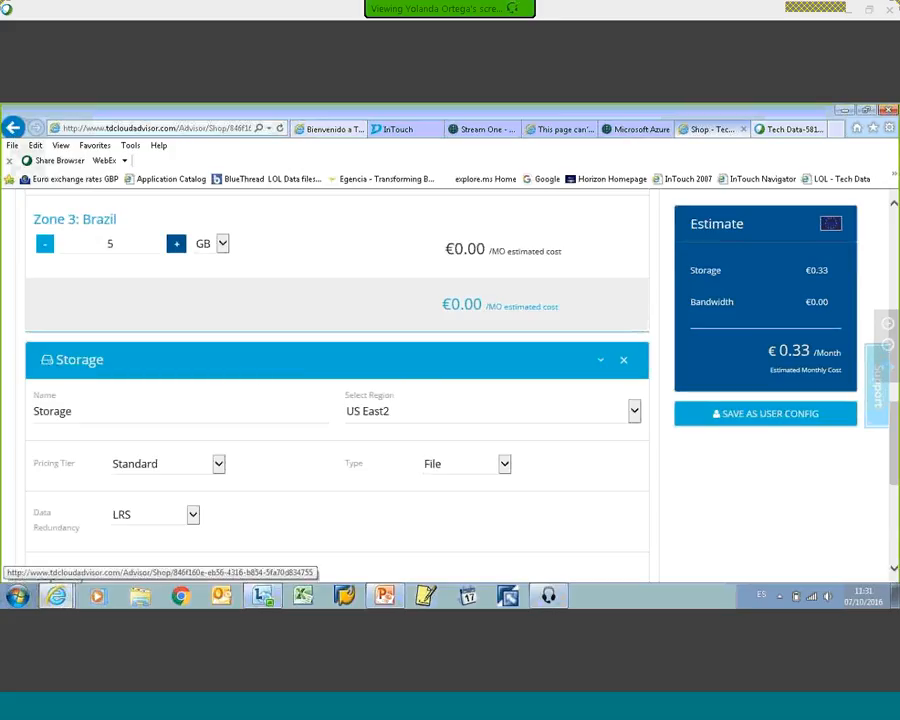
left_click(634, 412)
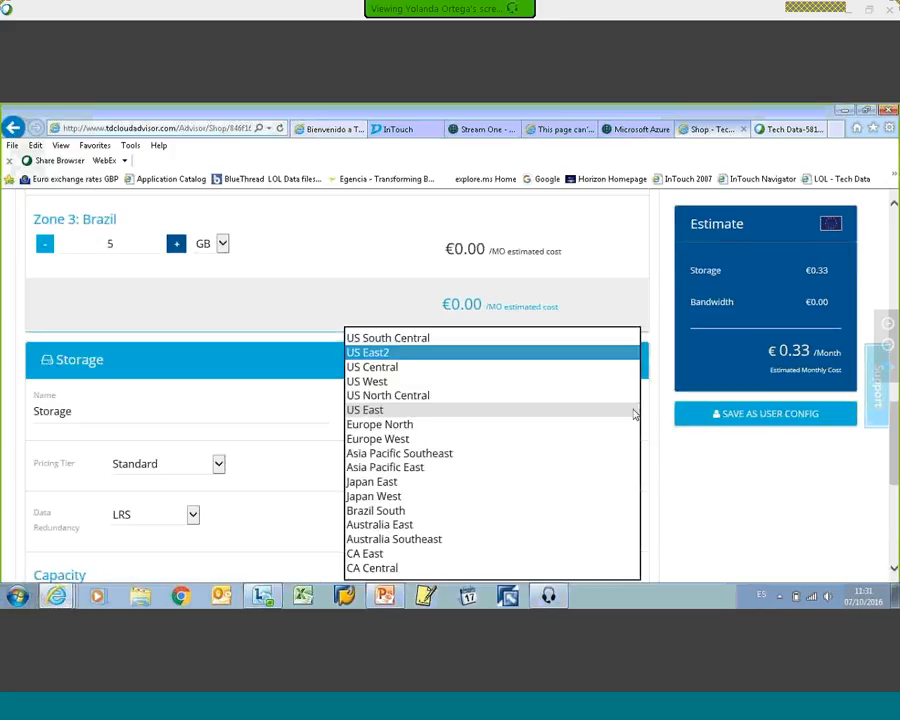
left_click(467, 428)
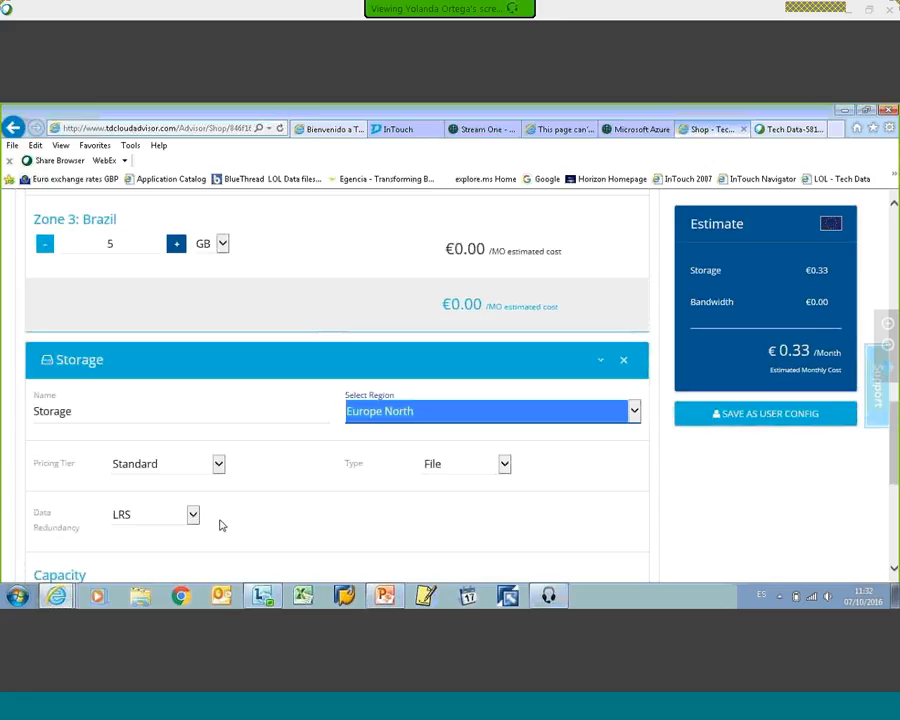
left_click(160, 516)
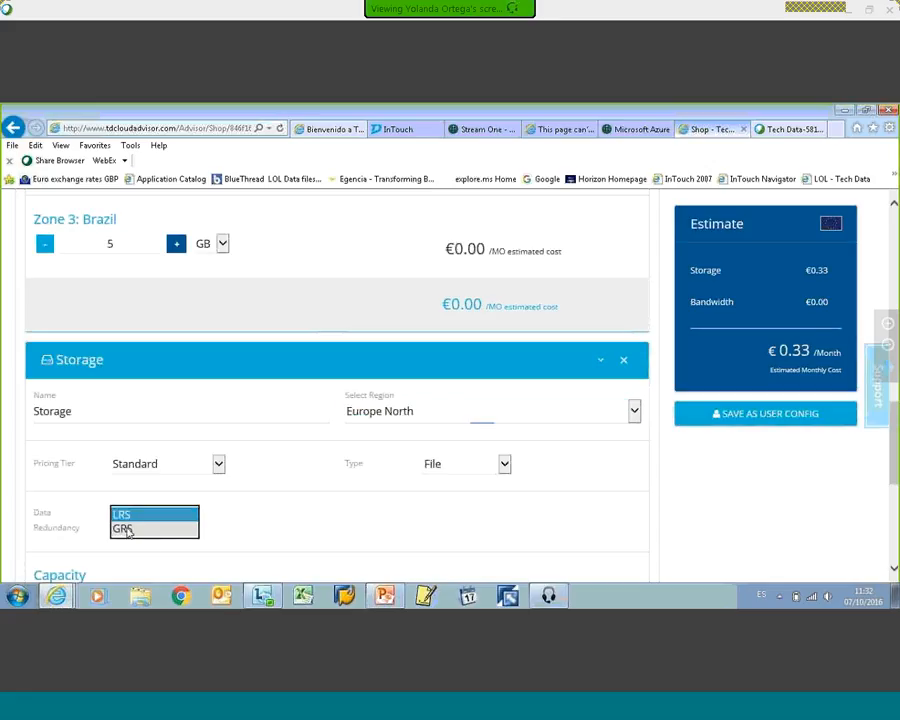
left_click(243, 530)
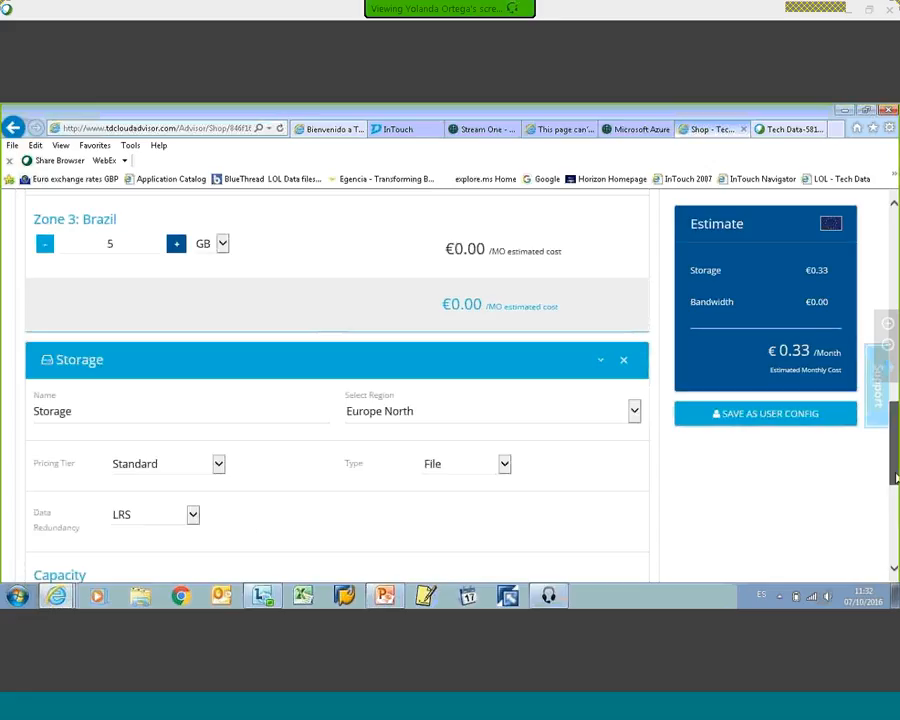
Step: Set the storage capacity to 500 GB
scroll(893, 503, "down", 1)
scroll(893, 503, "down", 3)
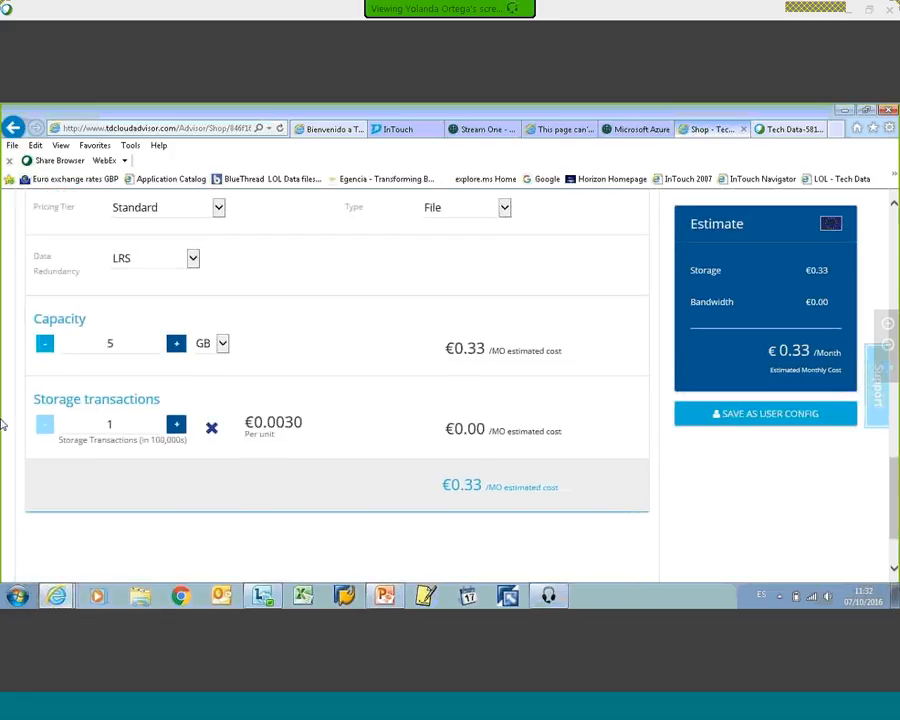
left_click(112, 343)
left_click_drag(112, 343, 84, 344)
type("500")
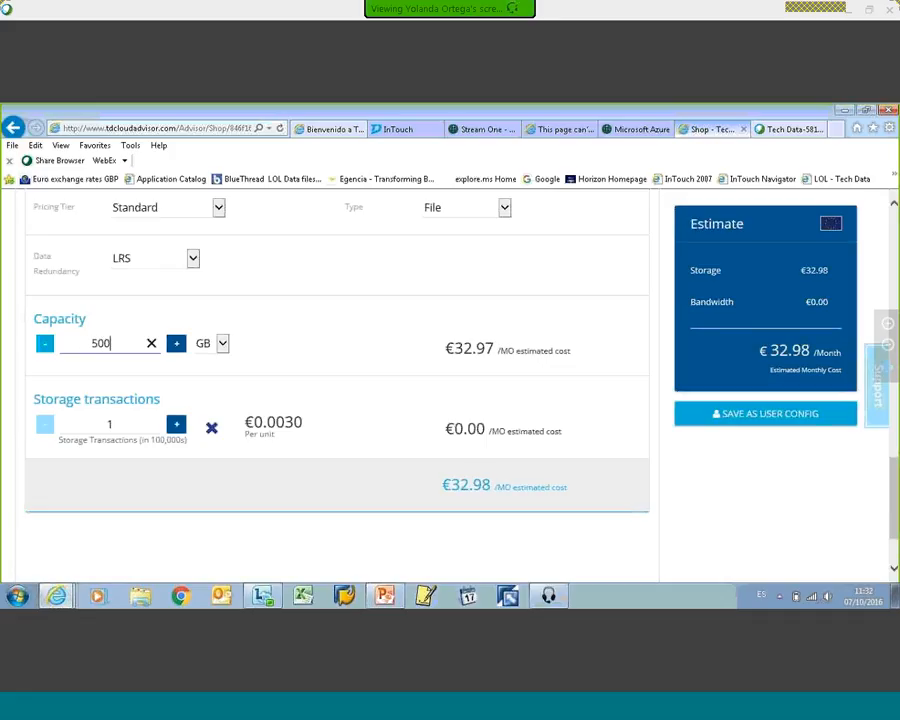
left_click(185, 463)
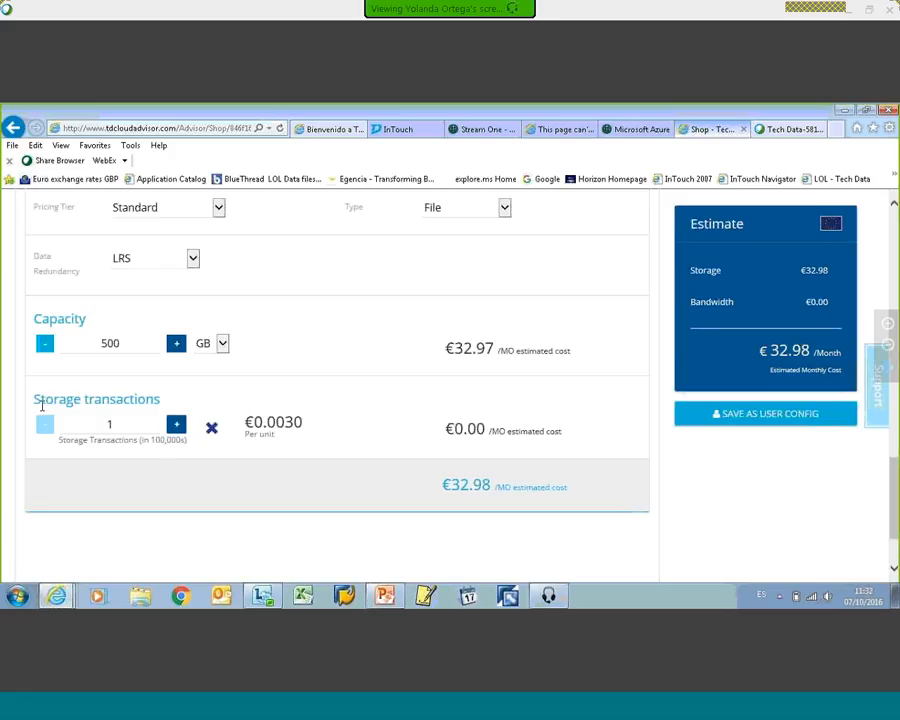
Step: Set the storage transactions to 50 (in 100,000s) and show the currency choices for the estimate
double_click(98, 423)
type("5")
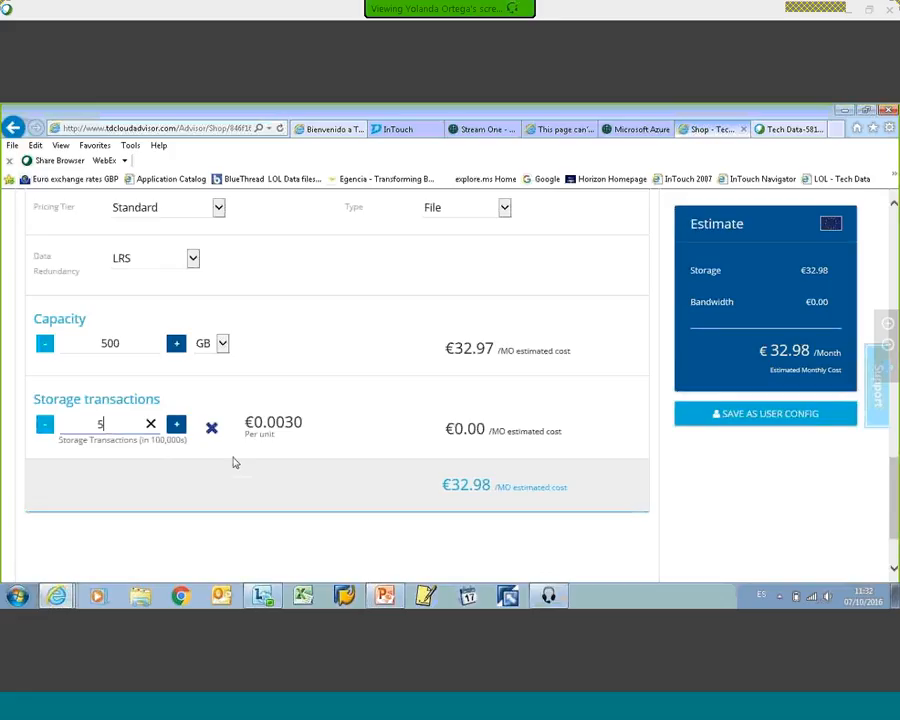
type("0")
left_click(831, 224)
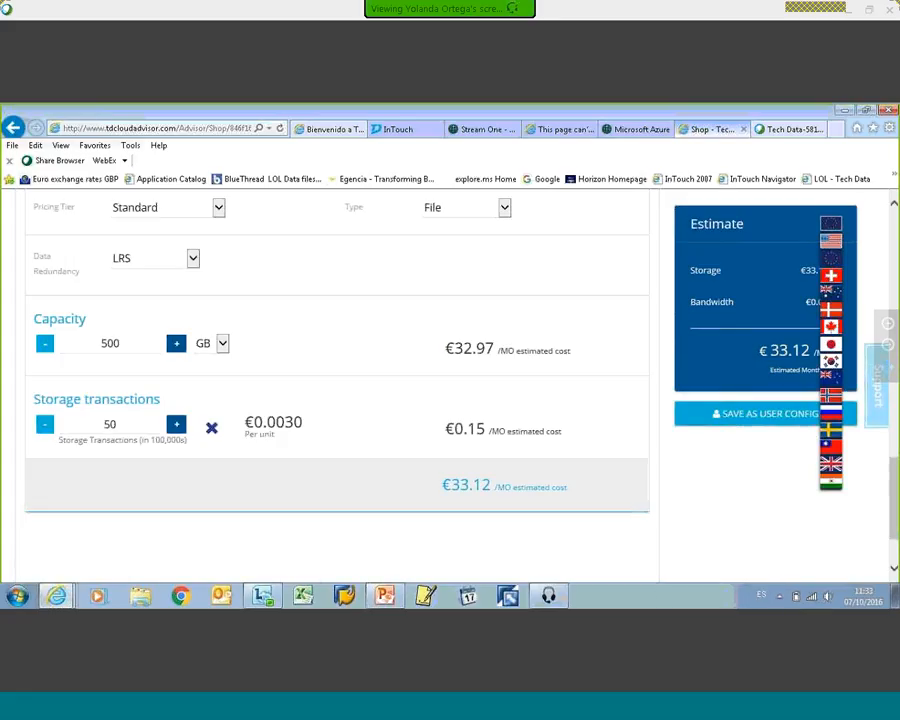
left_click(718, 466)
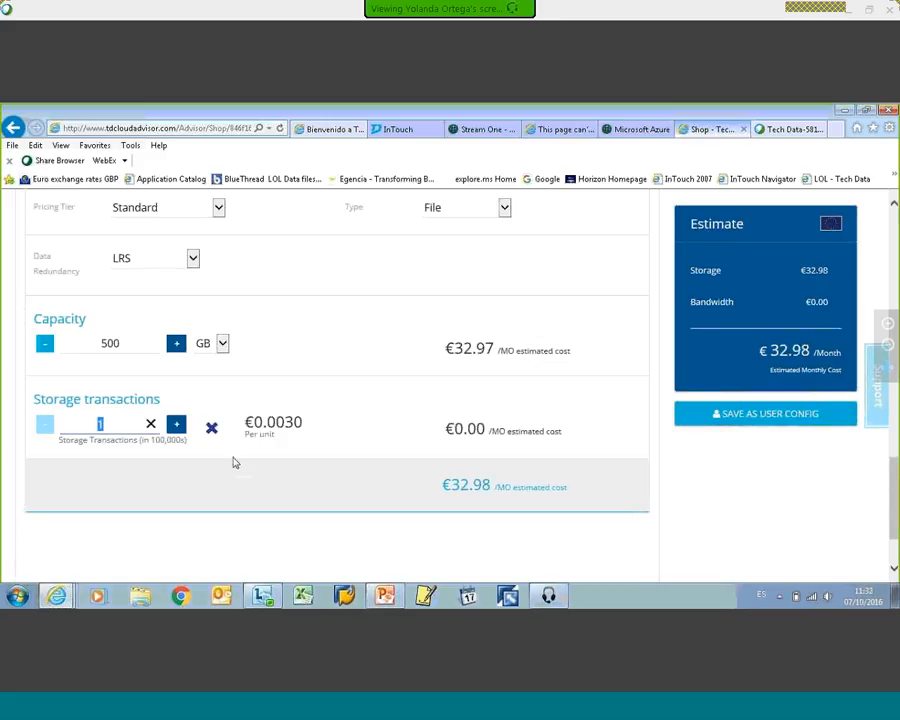
type("50")
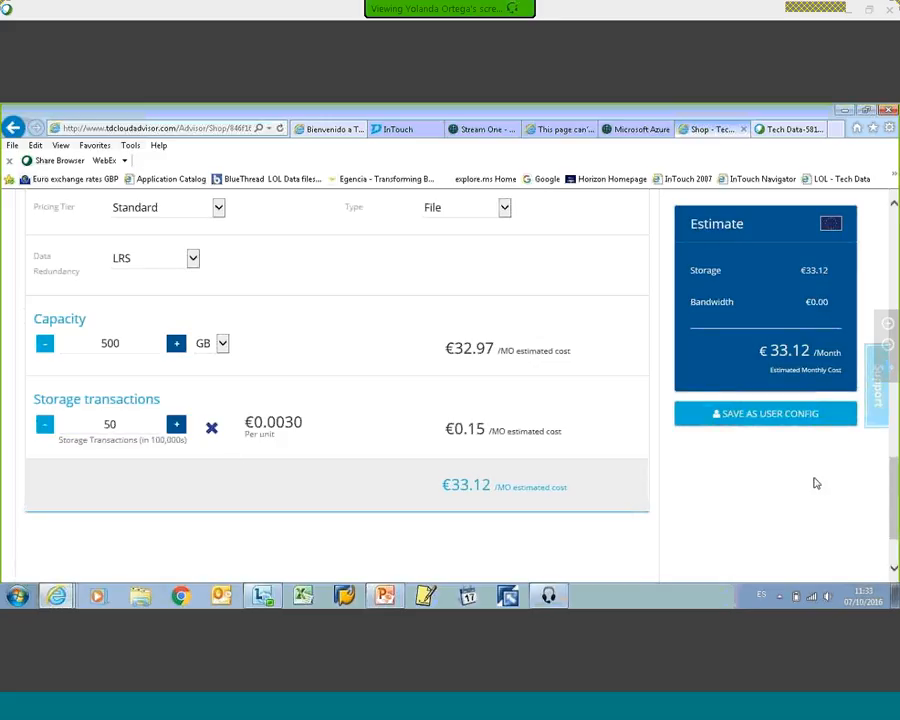
Step: Advance the file storage configuration to the Preview stage and review its storage and bandwidth breakdown
scroll(835, 470, "up", 2)
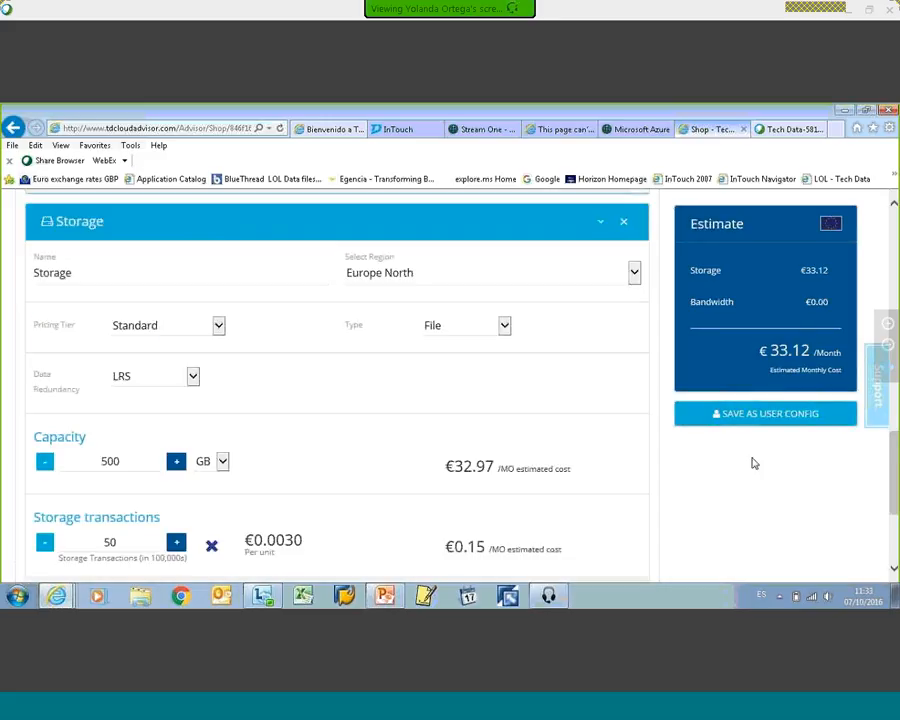
scroll(750, 460, "up", 3)
scroll(780, 464, "up", 8)
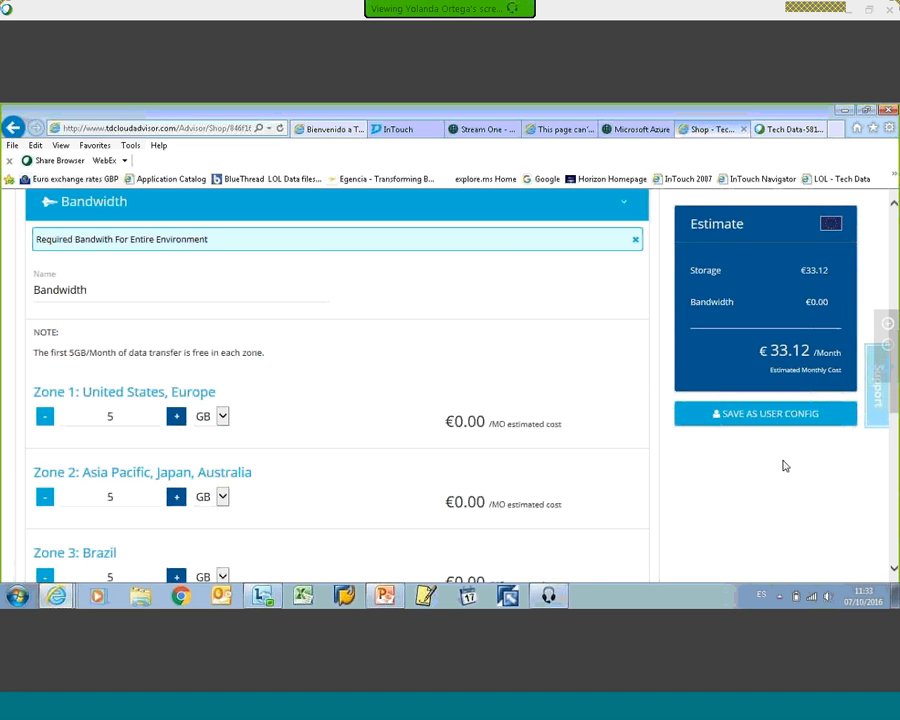
scroll(784, 465, "up", 1)
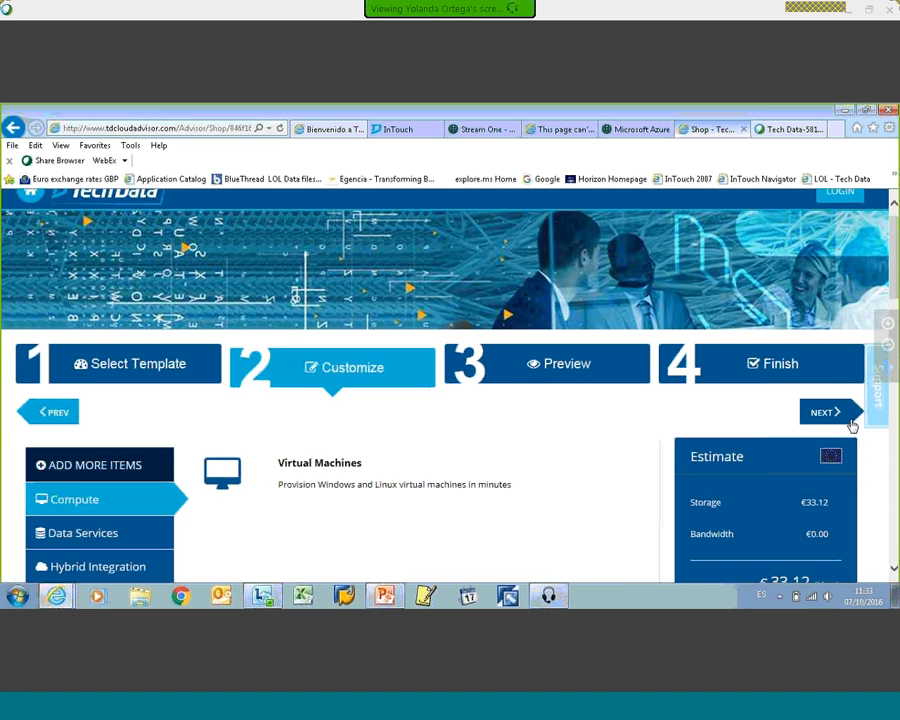
left_click(840, 416)
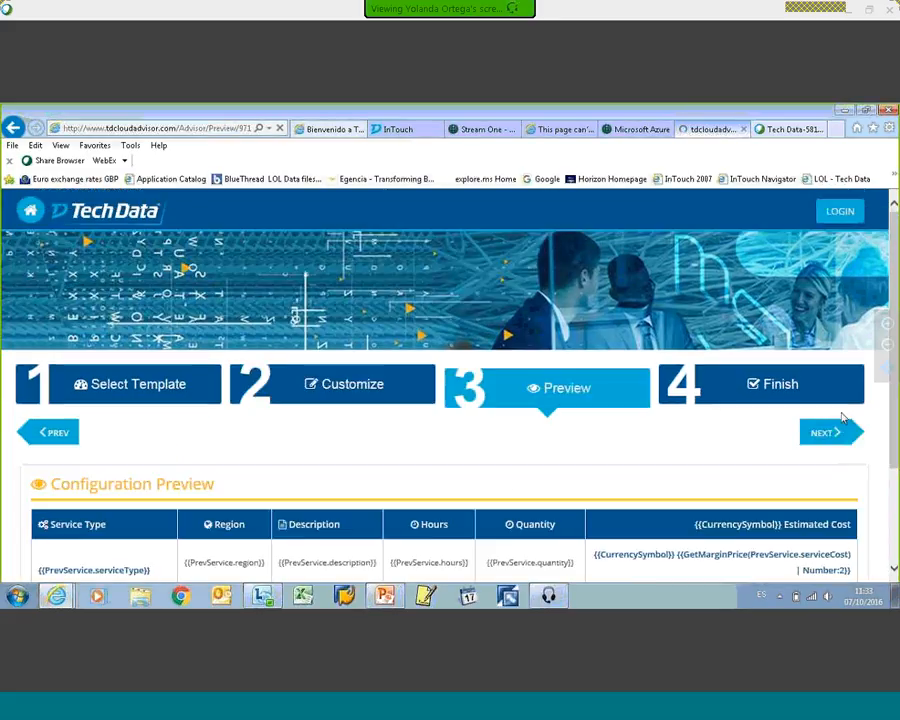
scroll(240, 462, "down", 2)
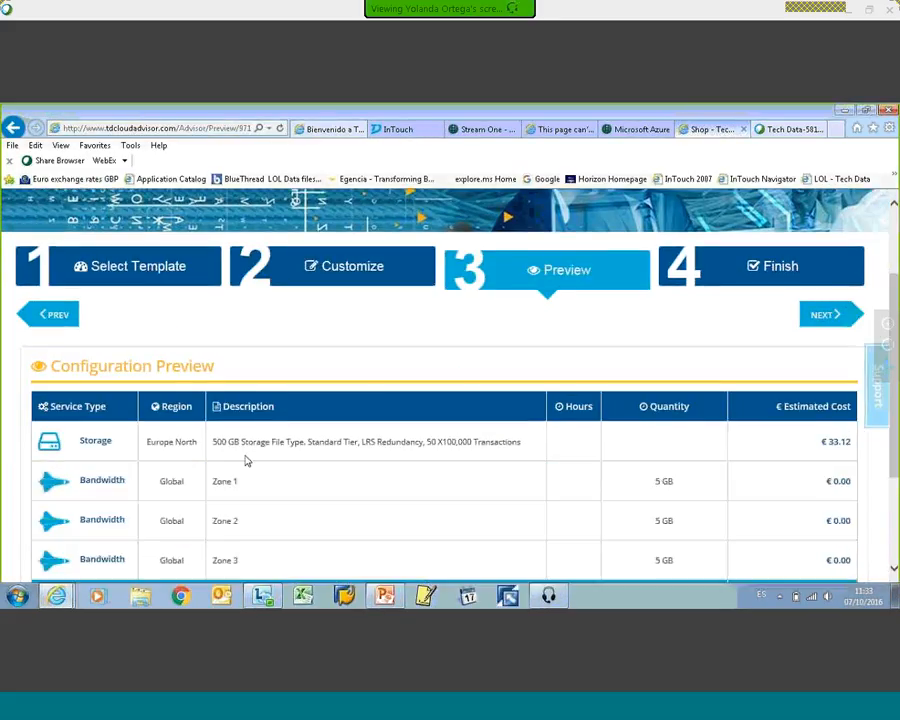
Step: Review the storage and bandwidth costs in the configuration preview and advance the estimate to the Finish stage
scroll(245, 460, "down", 2)
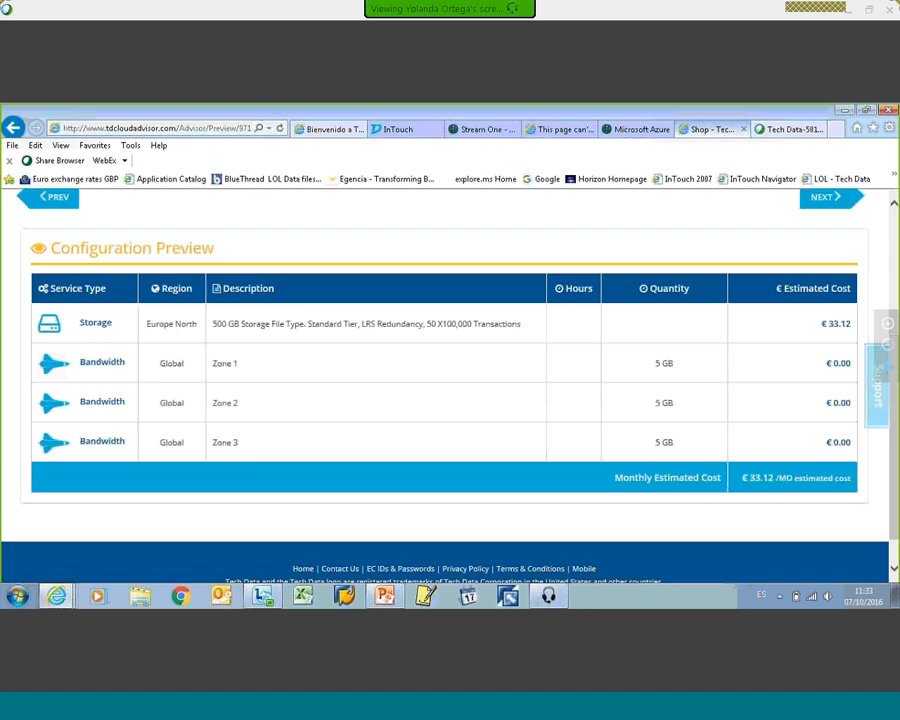
scroll(448, 392, "up", 2)
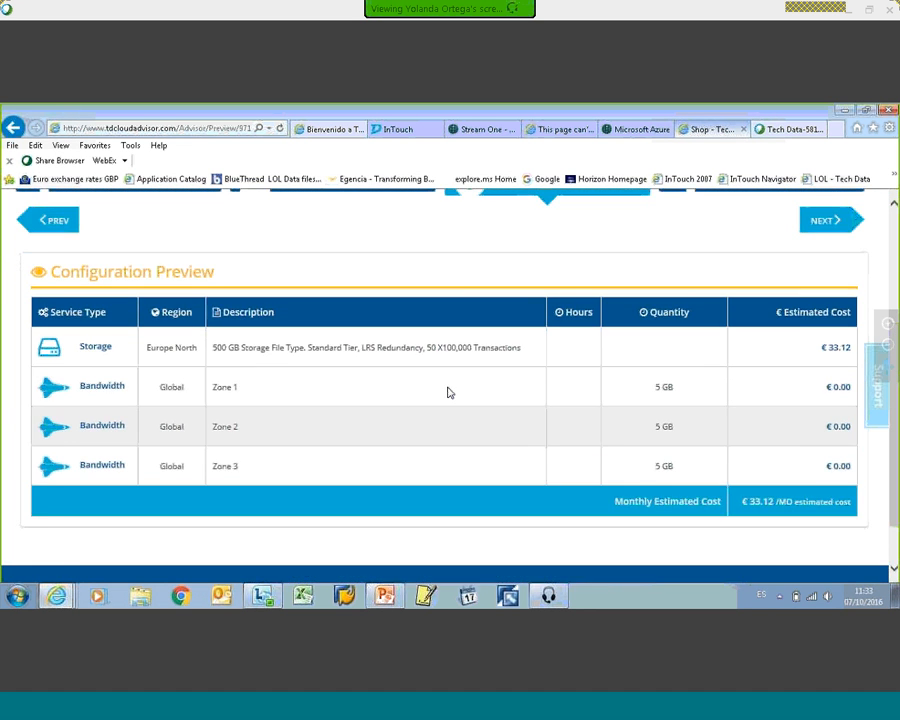
scroll(558, 472, "down", 2)
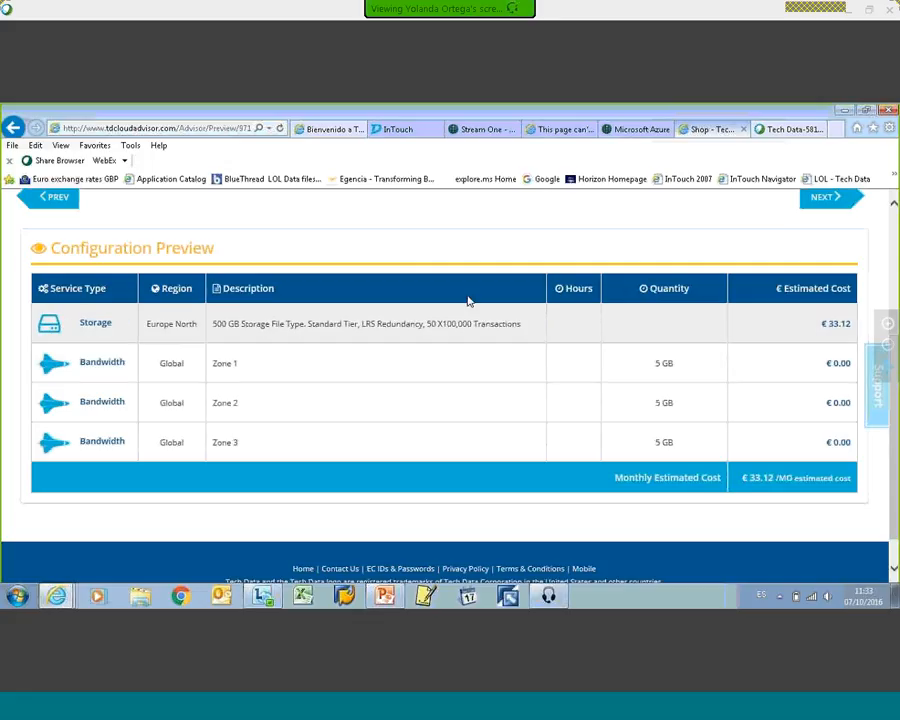
scroll(549, 367, "up", 2)
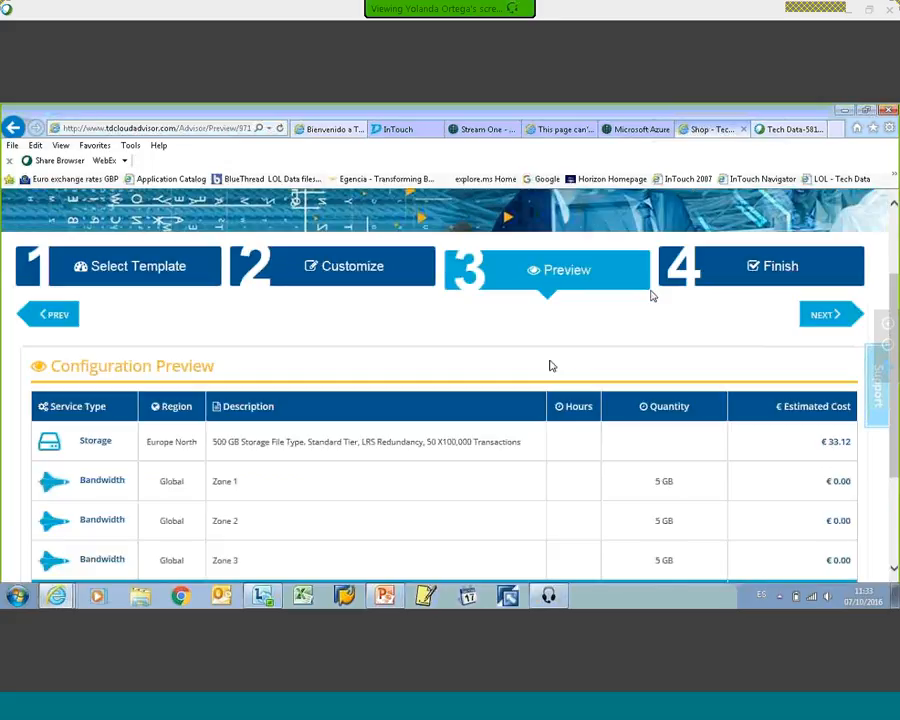
left_click(772, 268)
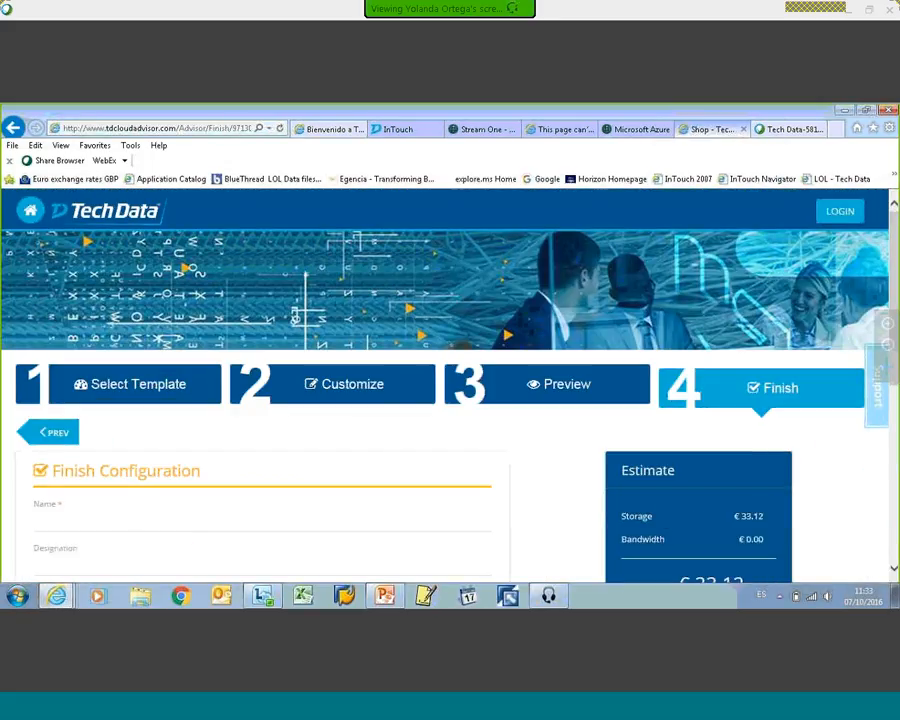
Step: Fill in the contact's name in the Finish Configuration form and leave the designation blank
scroll(39, 376, "down", 3)
type("y")
key("Down")
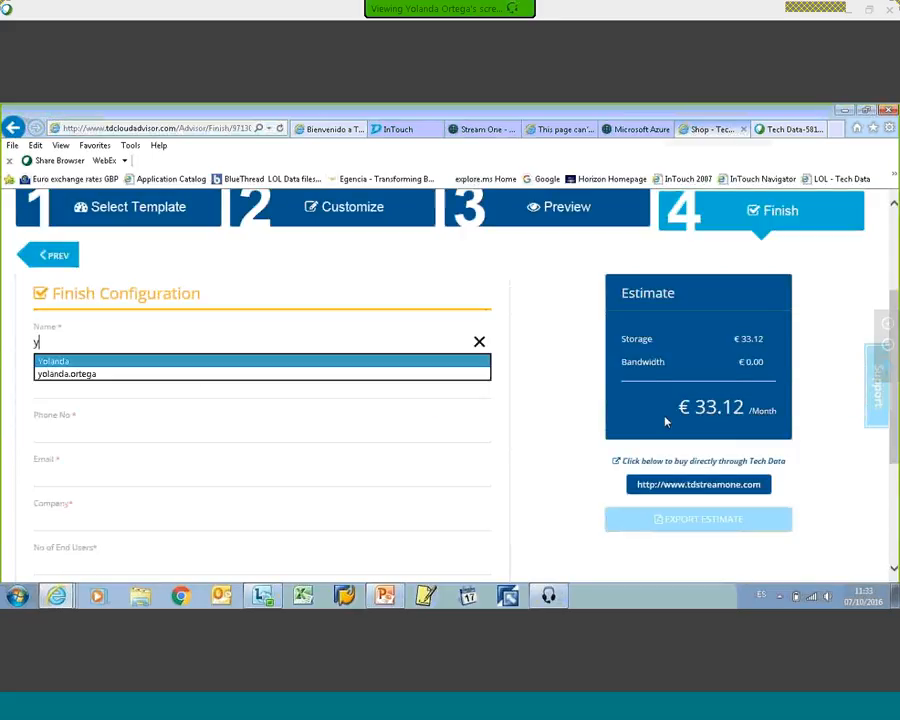
key("Tab")
type("y")
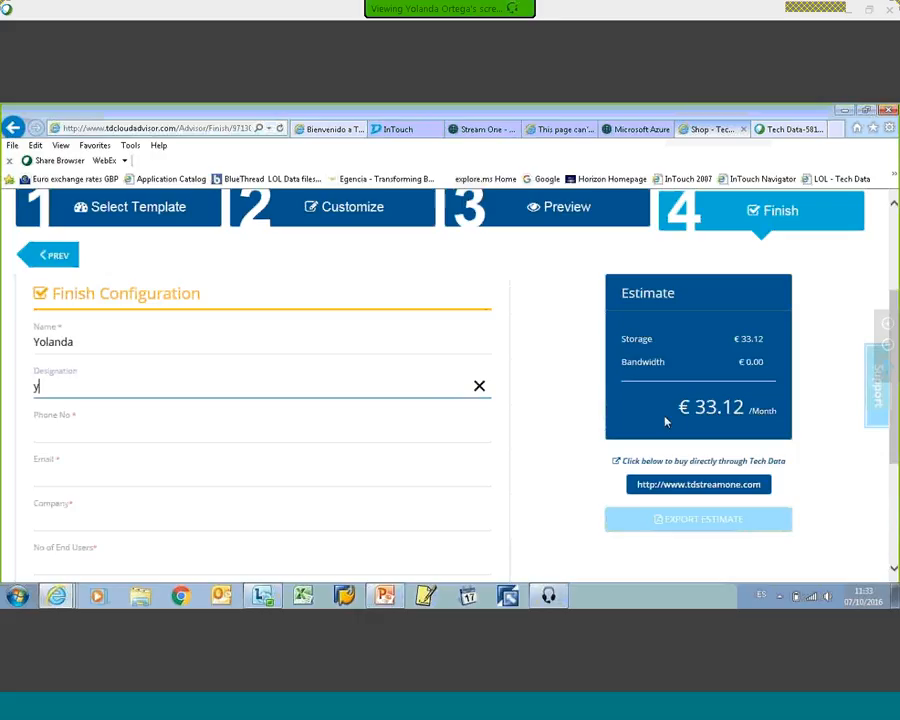
key("BackSpace")
key("Tab")
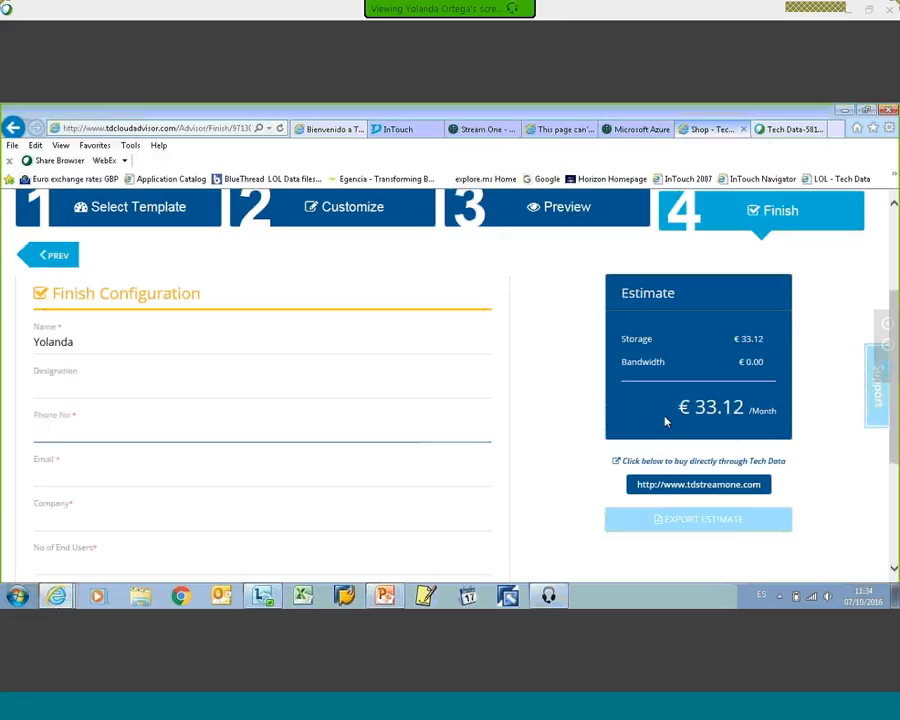
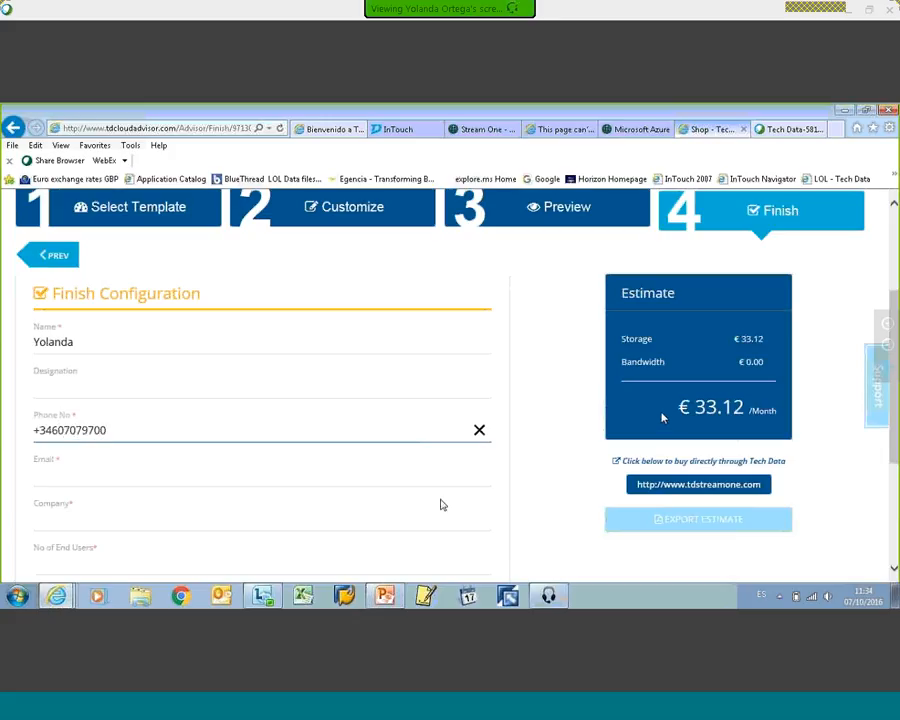
Step: Fill in the contact's e-mail address and set the company to Tech Data
left_click(47, 476)
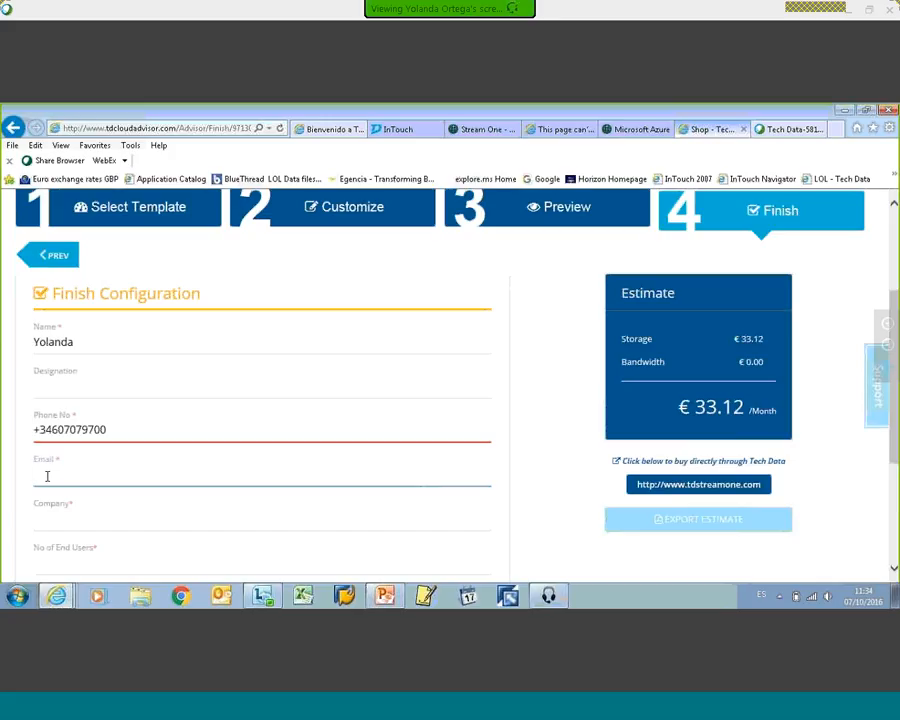
type("y")
key("Down")
key("Return")
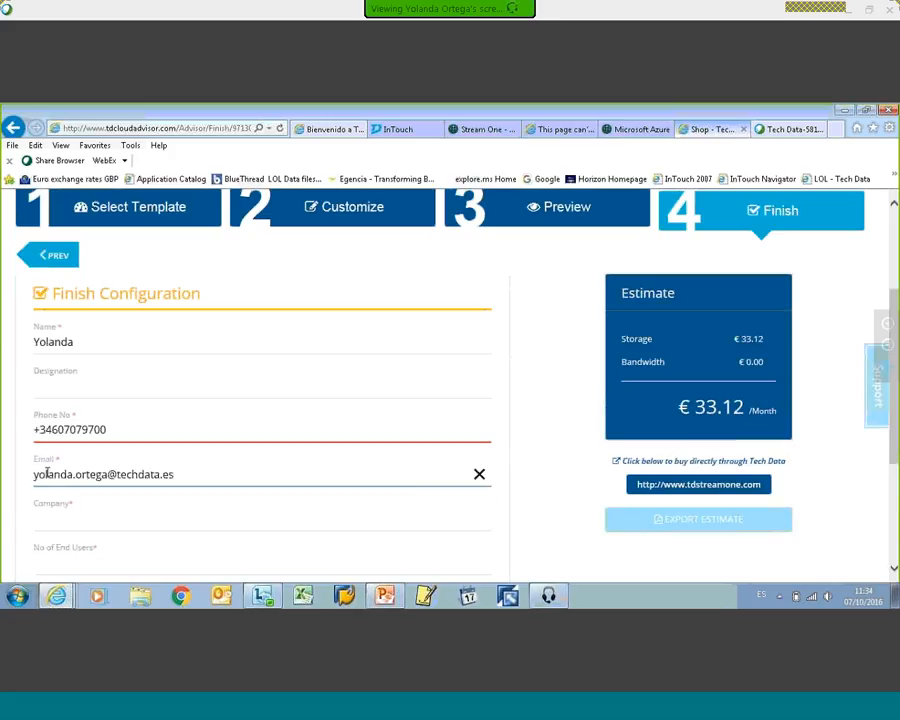
left_click(37, 520)
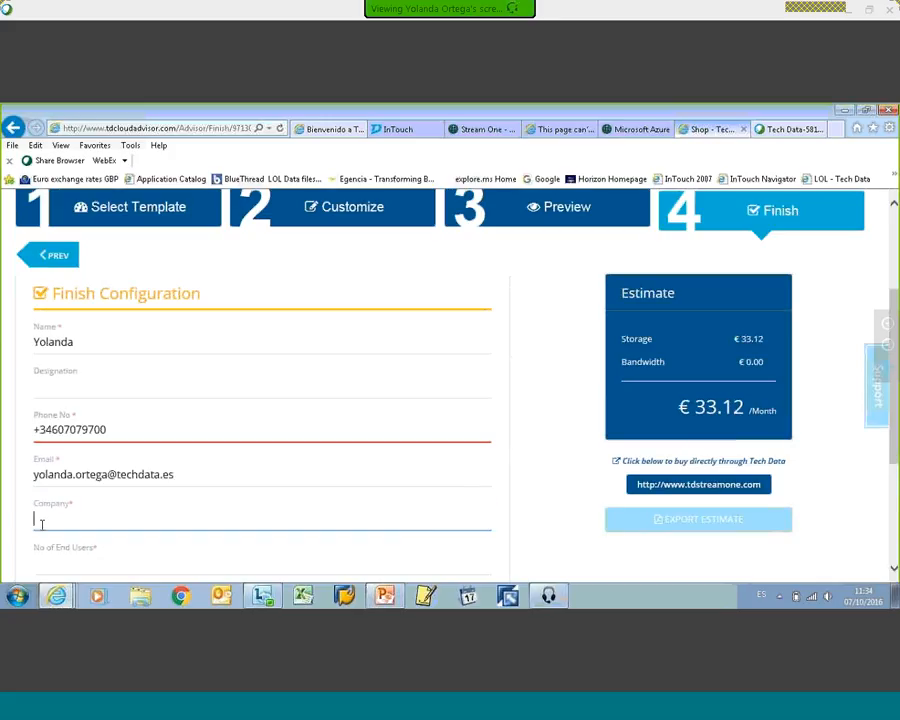
type("te")
key("Down")
key("Return")
Step: Set the number of end users to 1 and the country to Spain
scroll(110, 505, "down", 1)
left_click(54, 502)
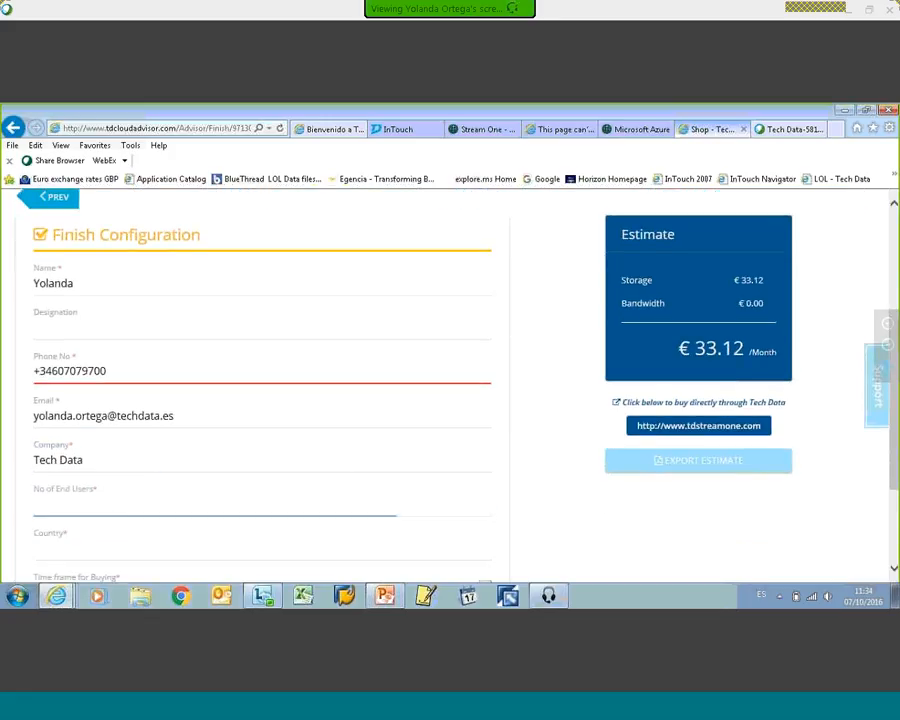
type("1")
left_click(96, 546)
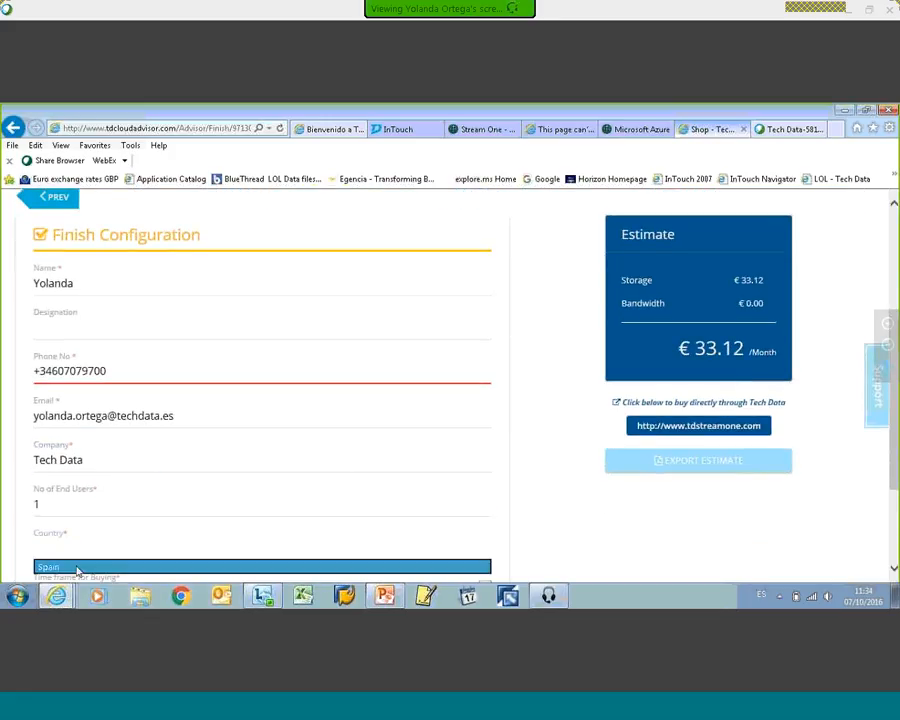
left_click(77, 567)
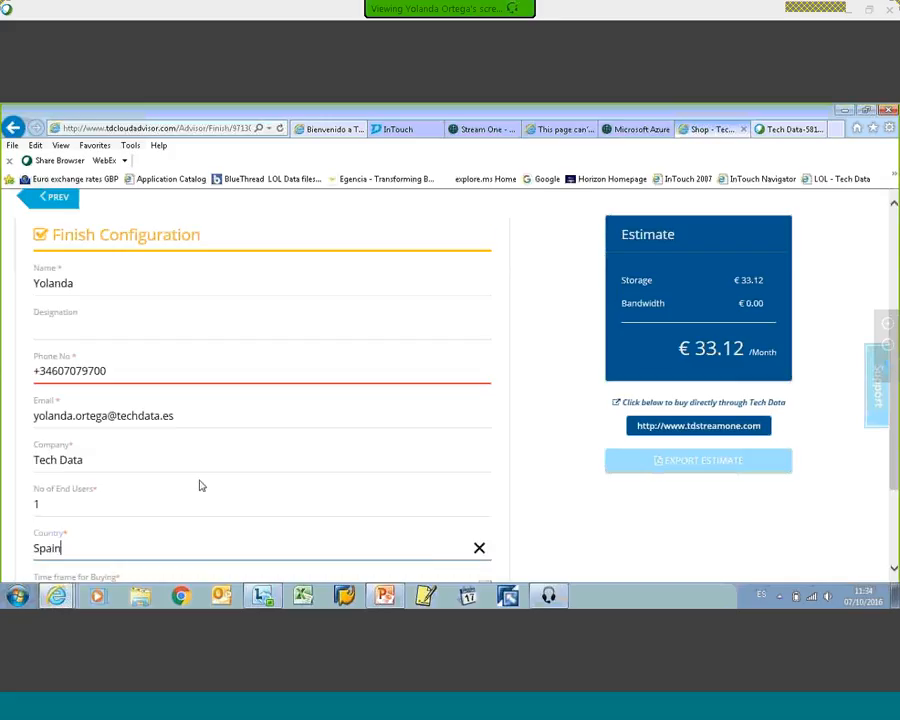
Step: Set the time frame for buying to 0-30 Days
scroll(200, 486, "down", 3)
left_click(485, 435)
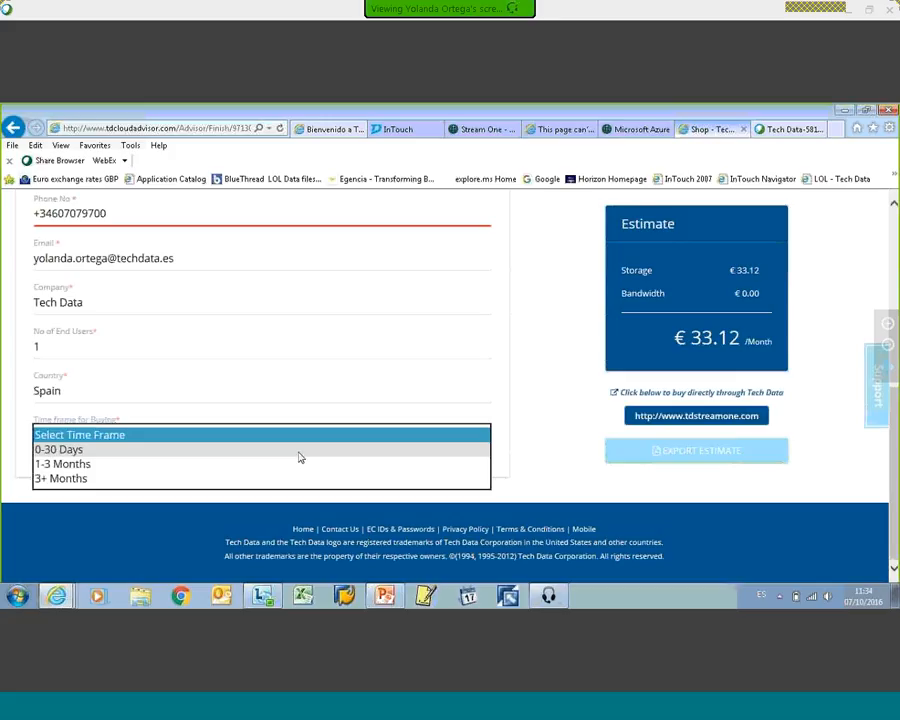
left_click(258, 450)
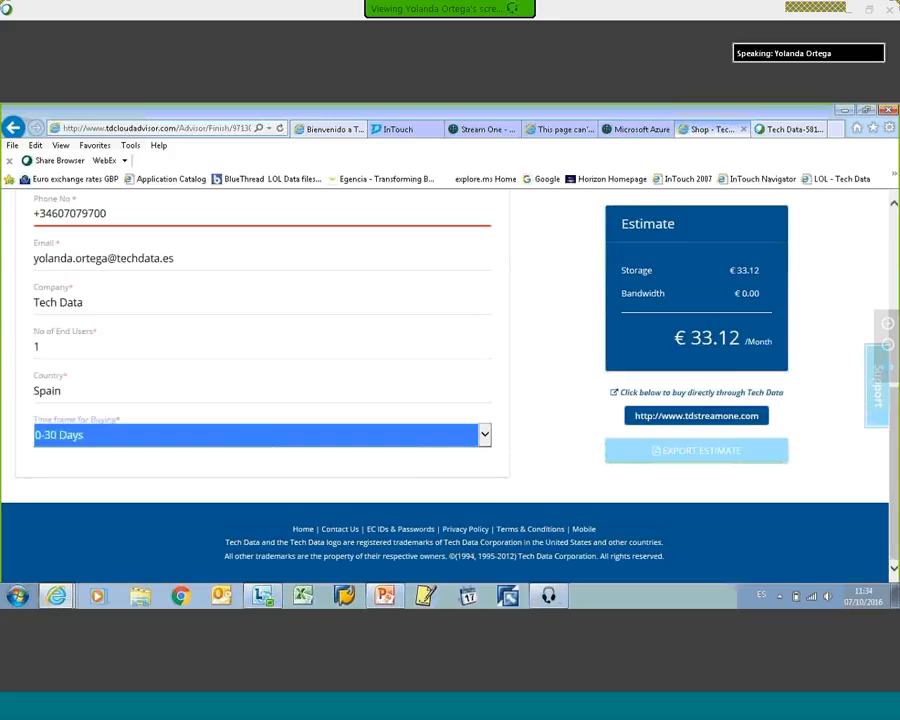
Step: Try to correct the phone number by inserting a space after the country prefix
scroll(608, 211, "up", 1)
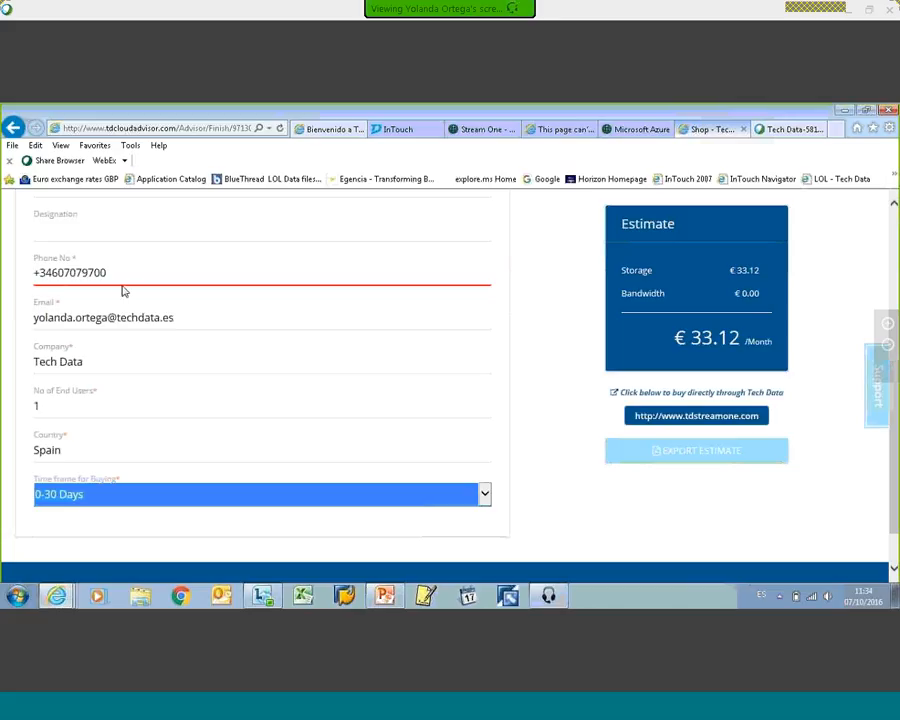
left_click(42, 272)
key("Right")
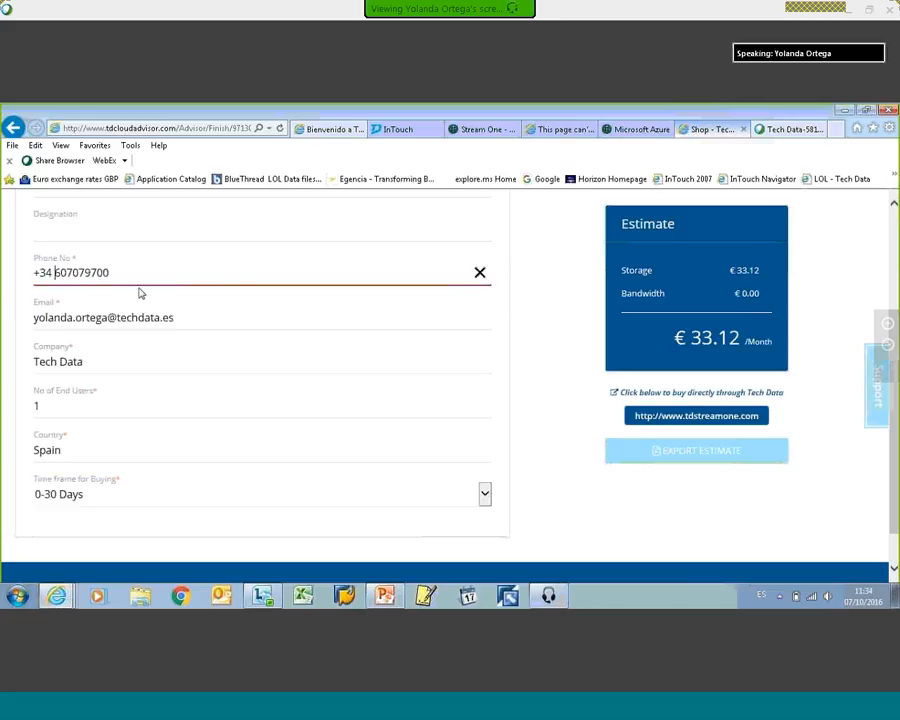
left_click(368, 404)
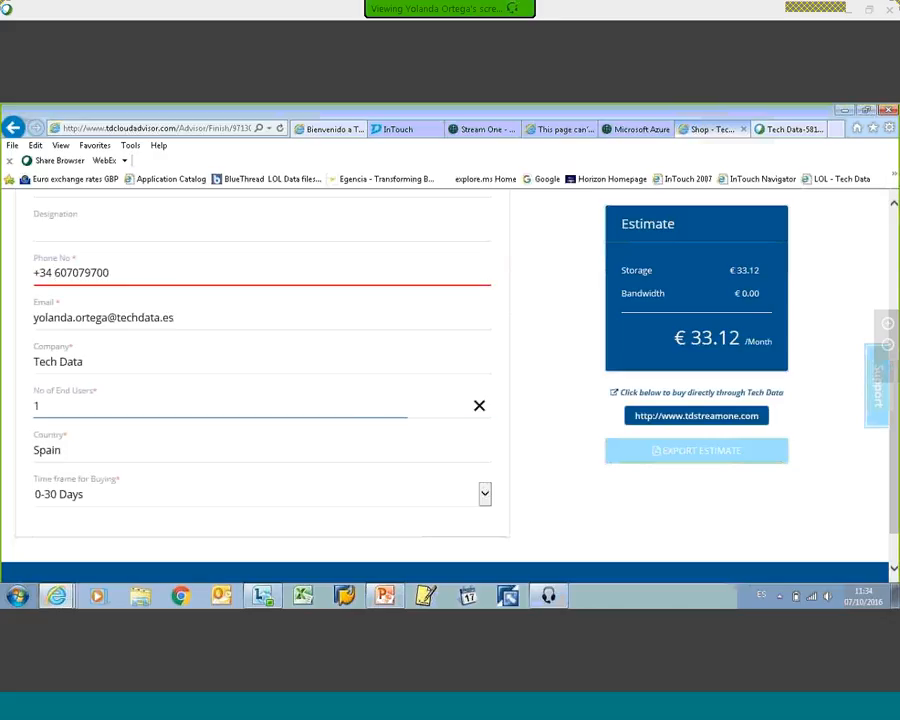
scroll(398, 356, "up", 3)
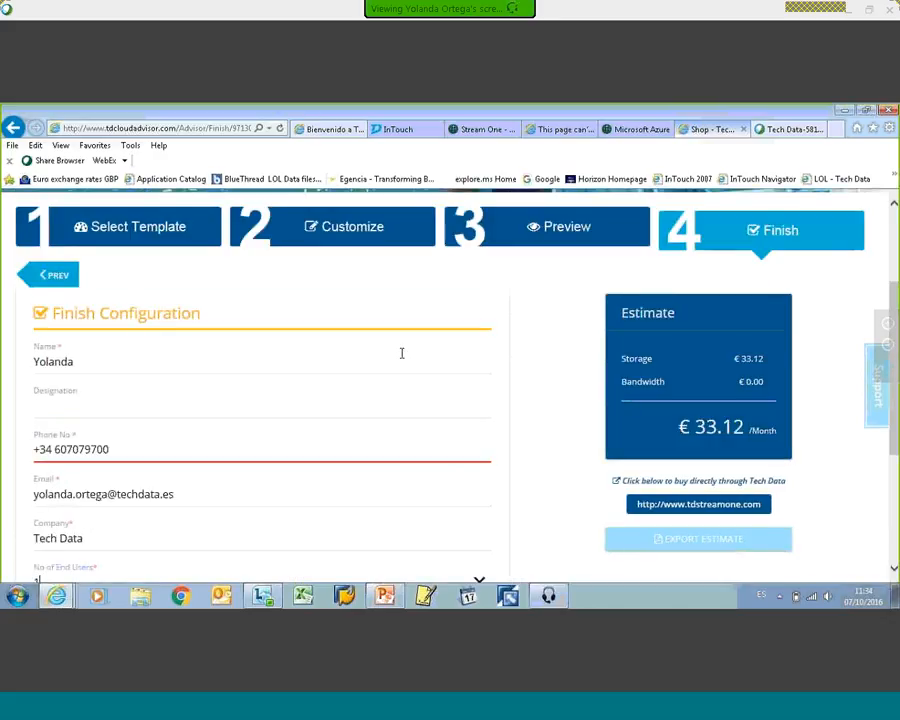
scroll(398, 356, "down", 3)
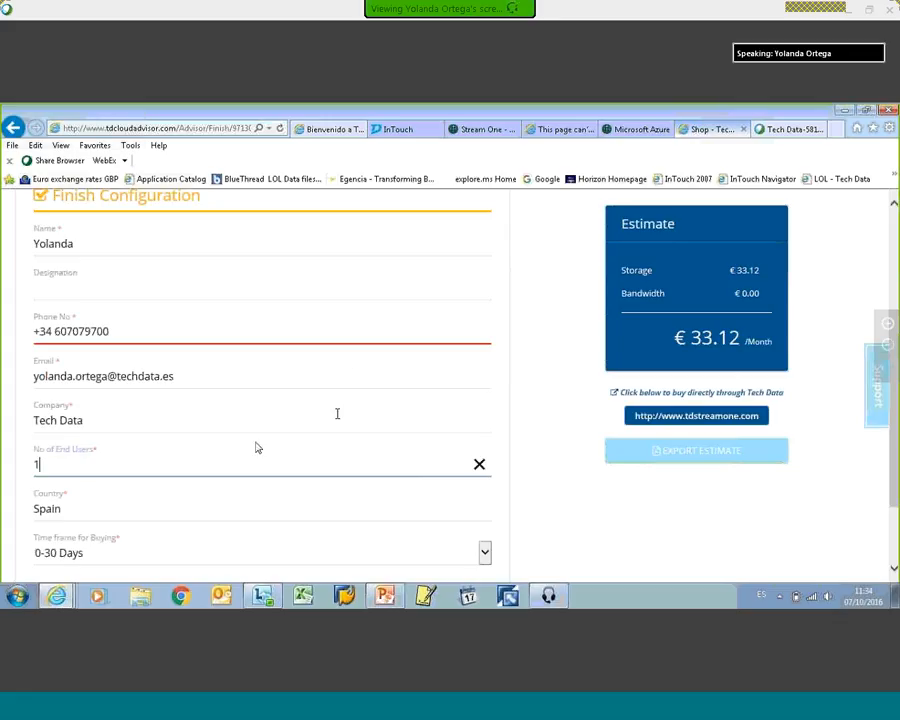
left_click(321, 449)
scroll(554, 486, "up", 4)
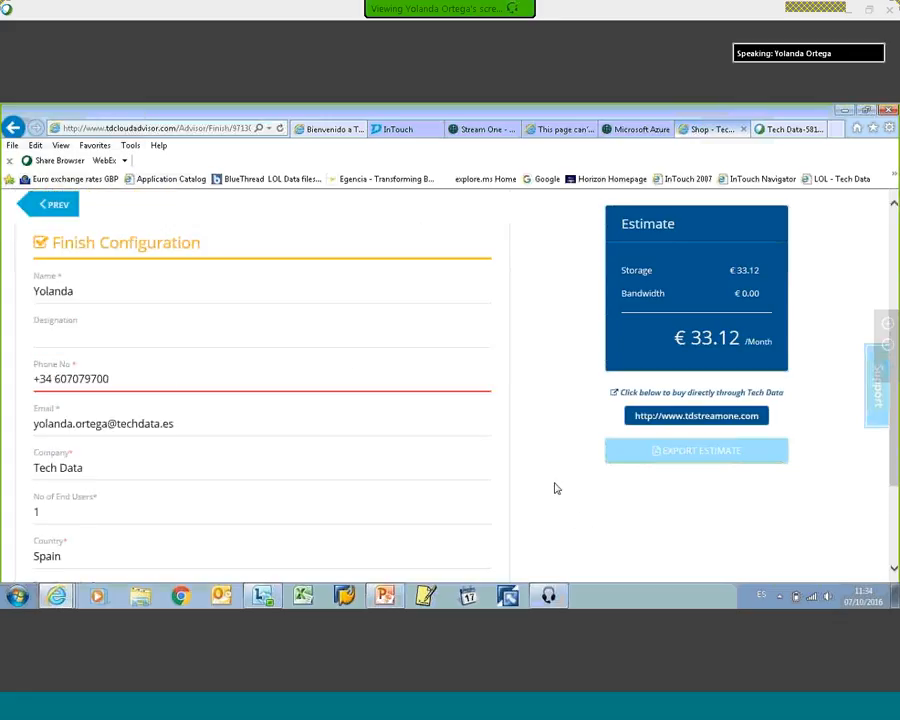
Step: Clear the phone number field and re-enter the contact's number without the country prefix
left_click(199, 496)
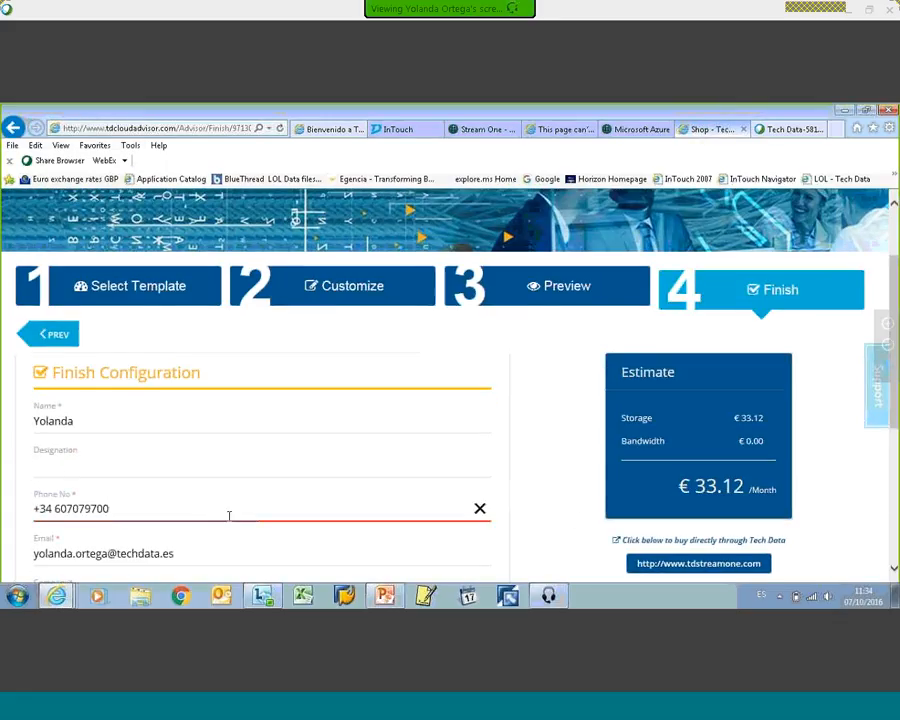
left_click(476, 510)
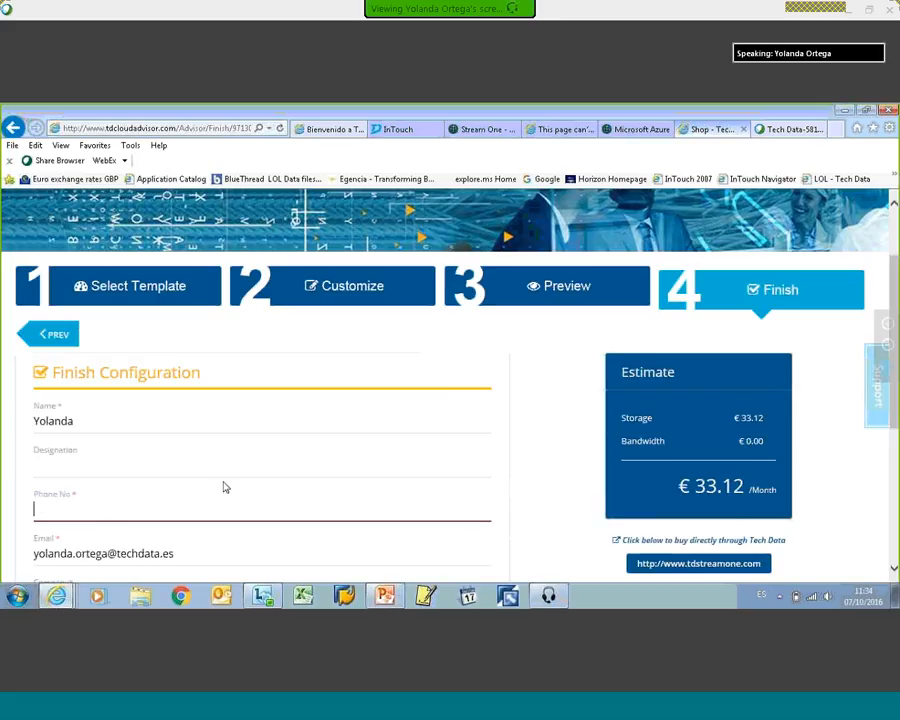
type("607")
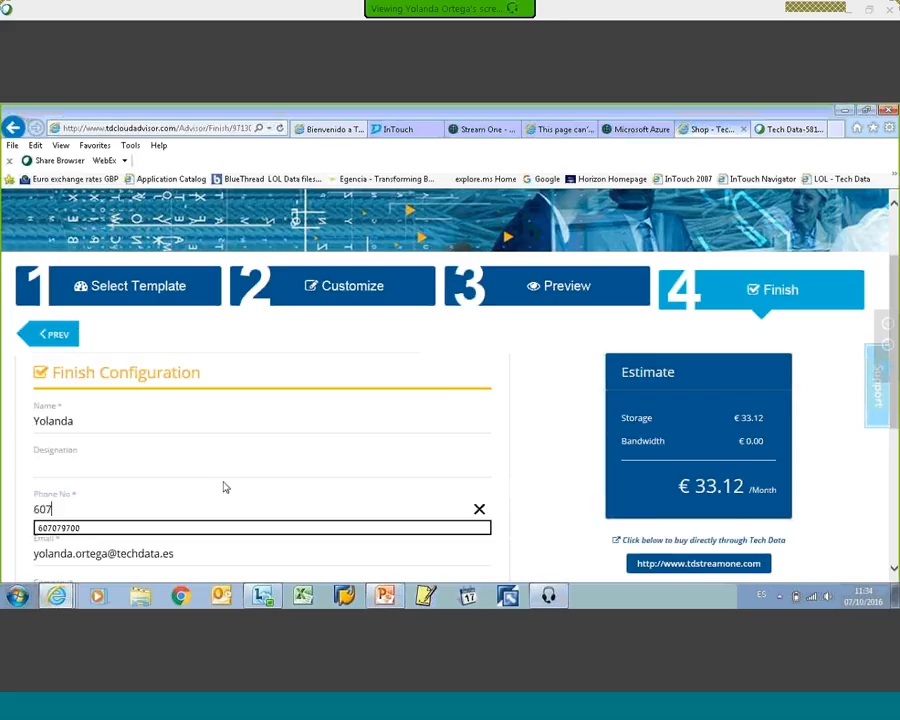
key("Down")
key("Return")
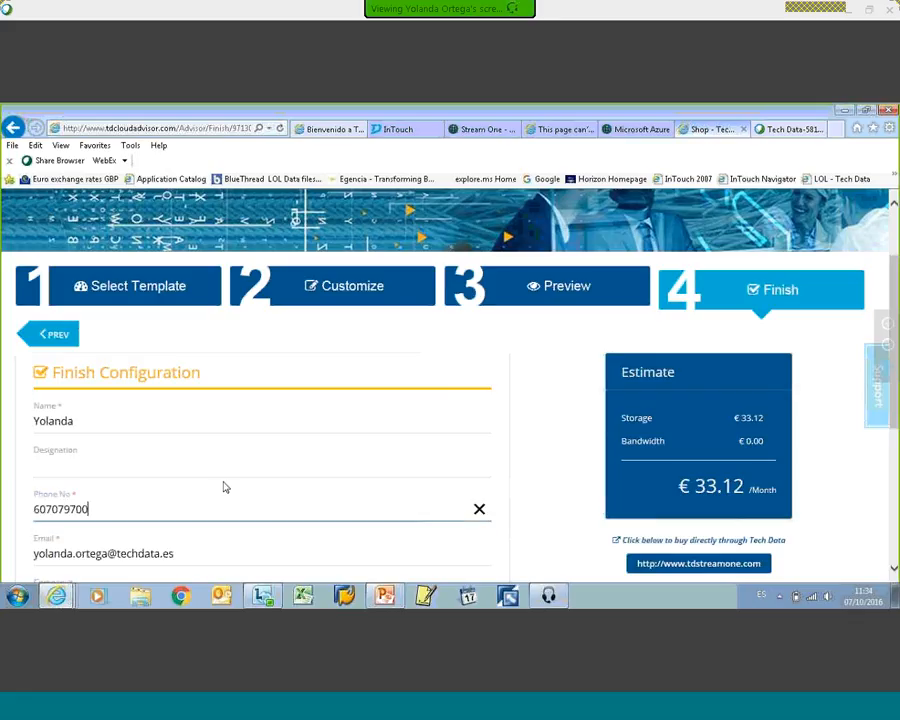
Step: Export the completed cost estimate and open the resulting Estimation.pdf in Adobe Reader
scroll(494, 352, "down", 3)
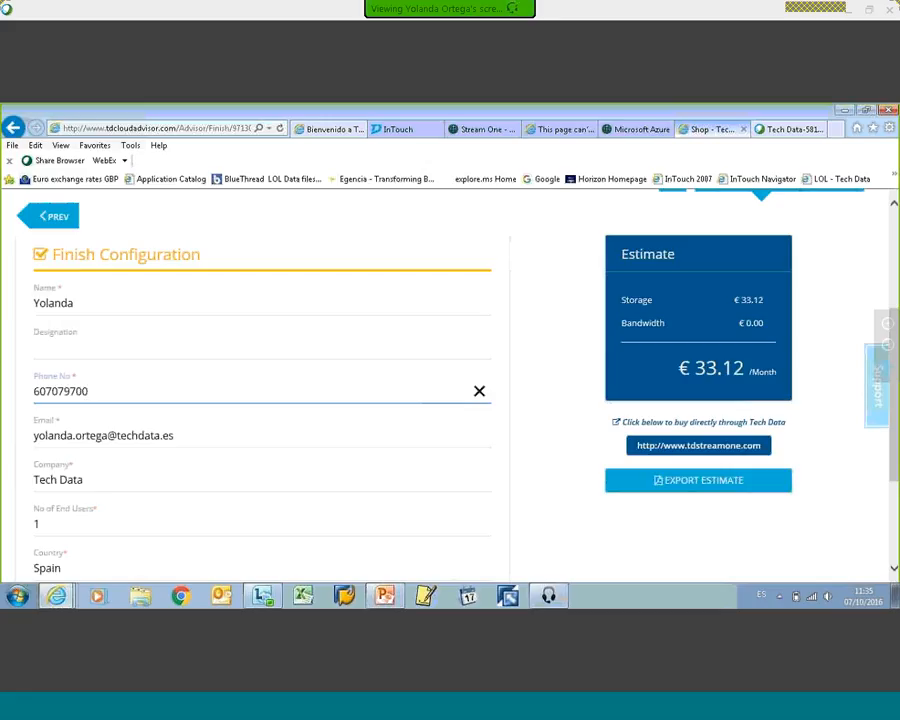
left_click(714, 484)
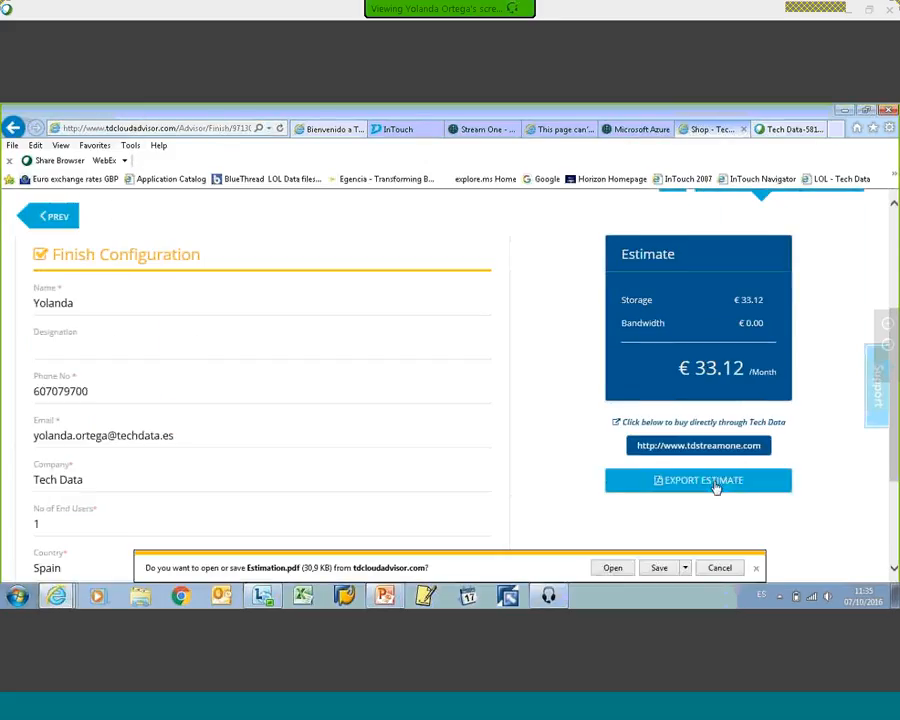
left_click(612, 567)
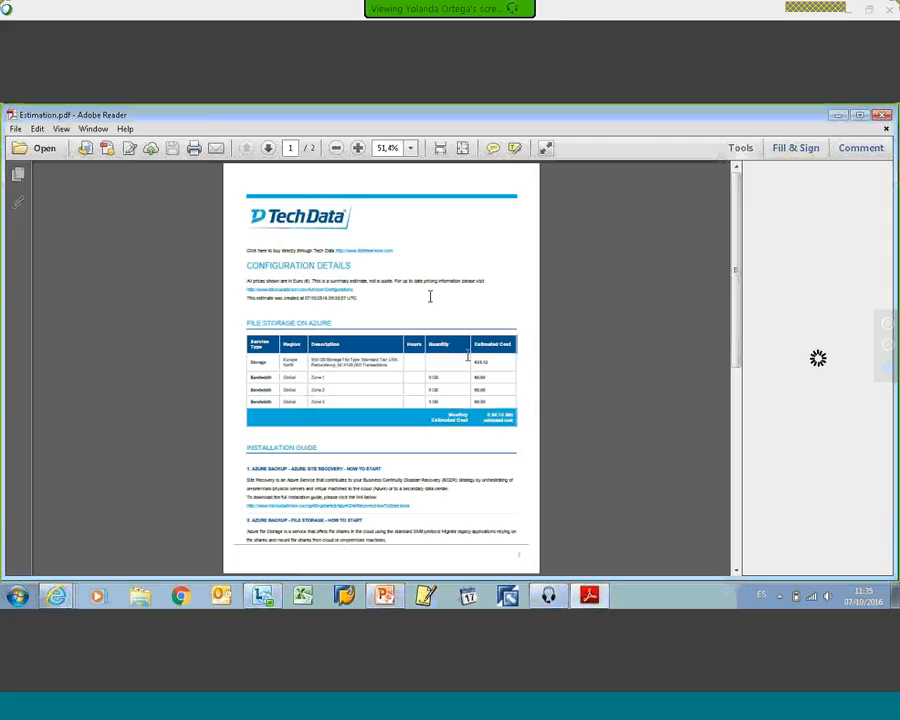
Step: Review the exported estimate's configuration details, cost table and installation guide links across both pages
scroll(384, 293, "down", 1)
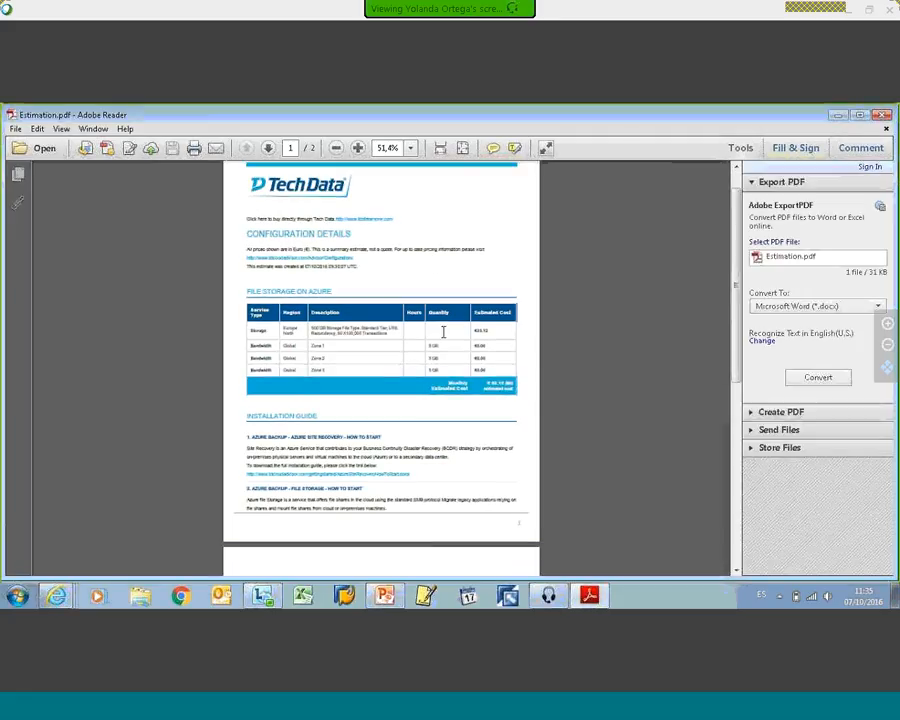
scroll(443, 335, "down", 3)
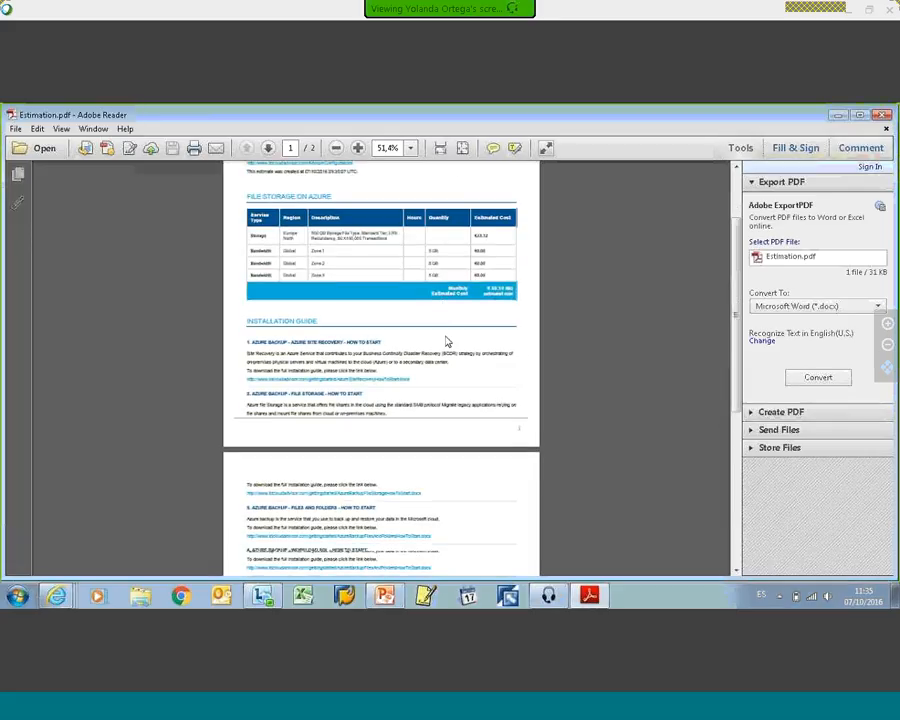
scroll(440, 336, "down", 2)
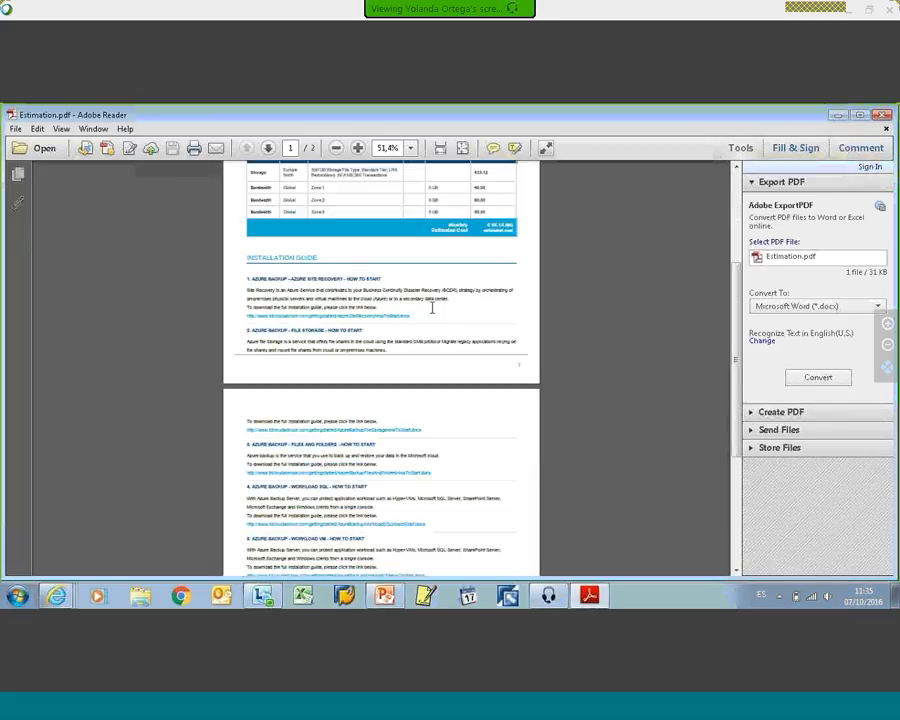
scroll(434, 320, "down", 2)
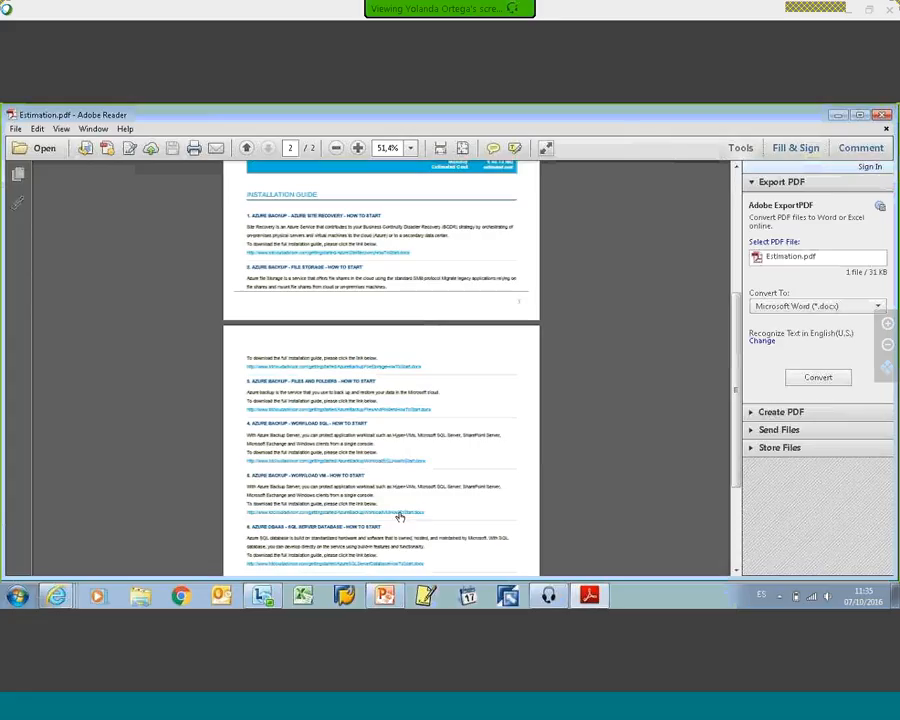
scroll(468, 410, "down", 1)
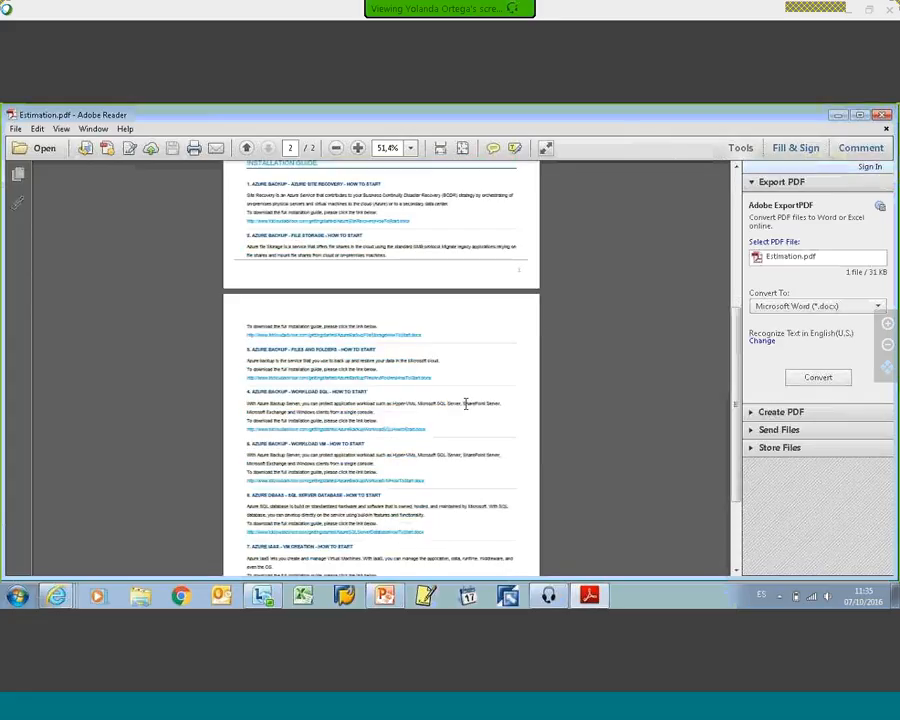
scroll(466, 404, "down", 1)
scroll(430, 318, "up", 2)
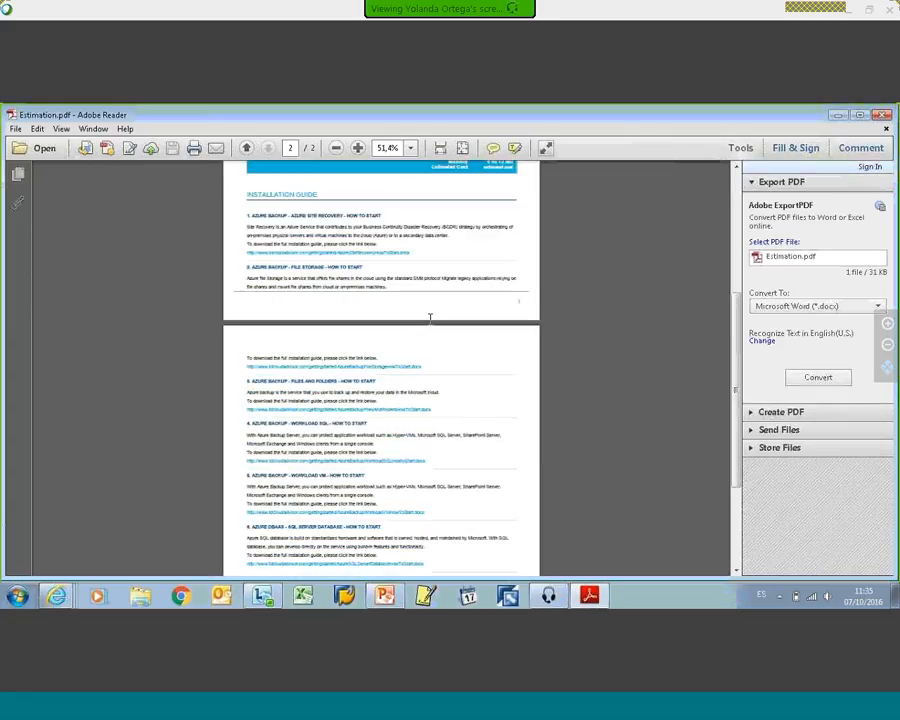
scroll(466, 402, "down", 2)
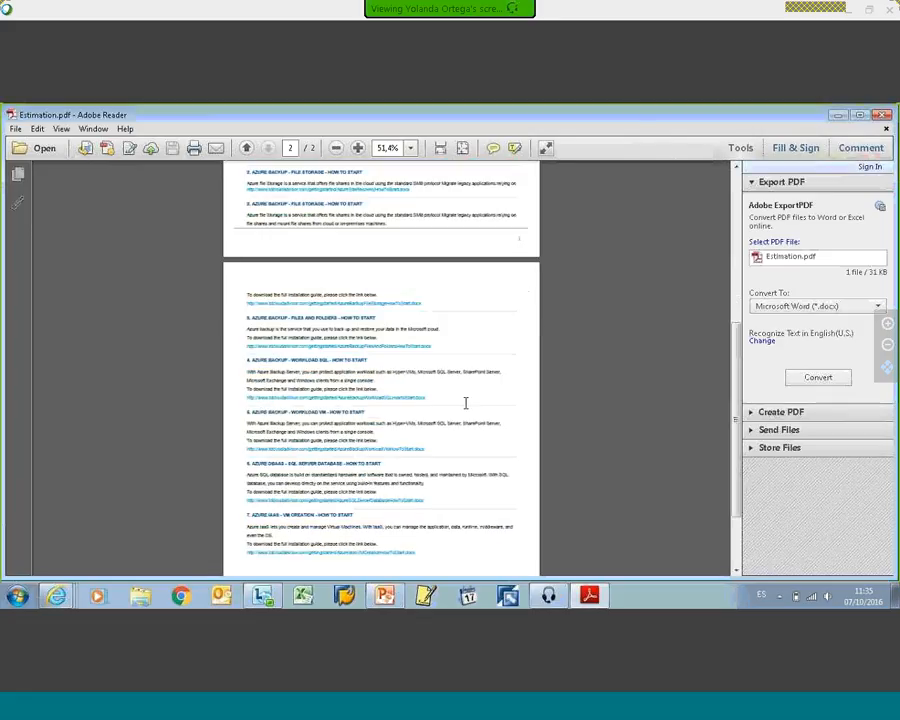
scroll(465, 403, "up", 1)
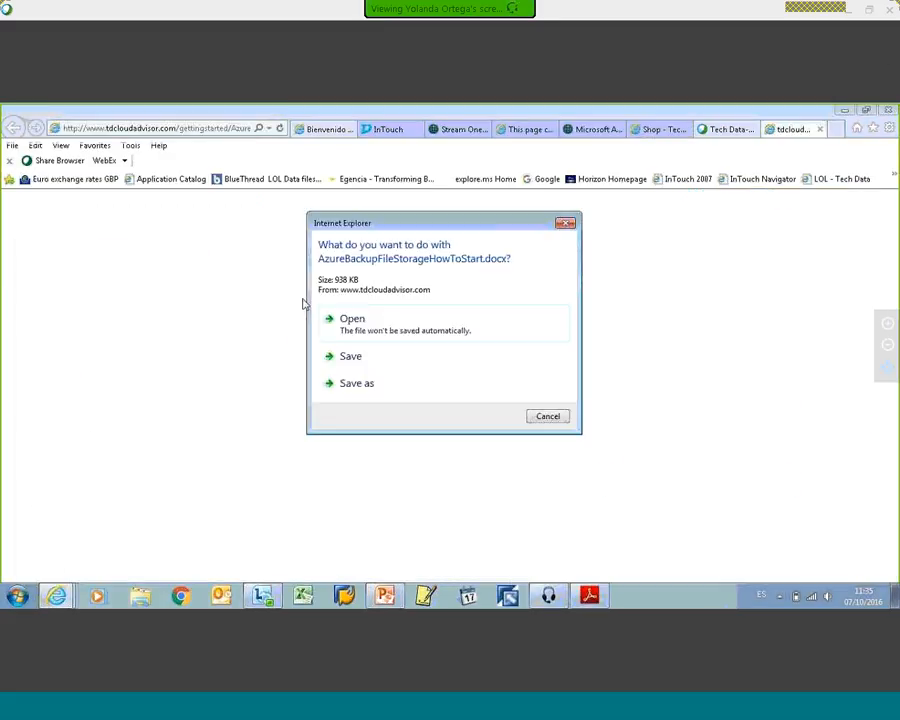
Step: Open the downloaded AzureBackupFileStorageHowToStart.docx guide in Microsoft Word, allowing the website to launch the program
left_click(366, 317)
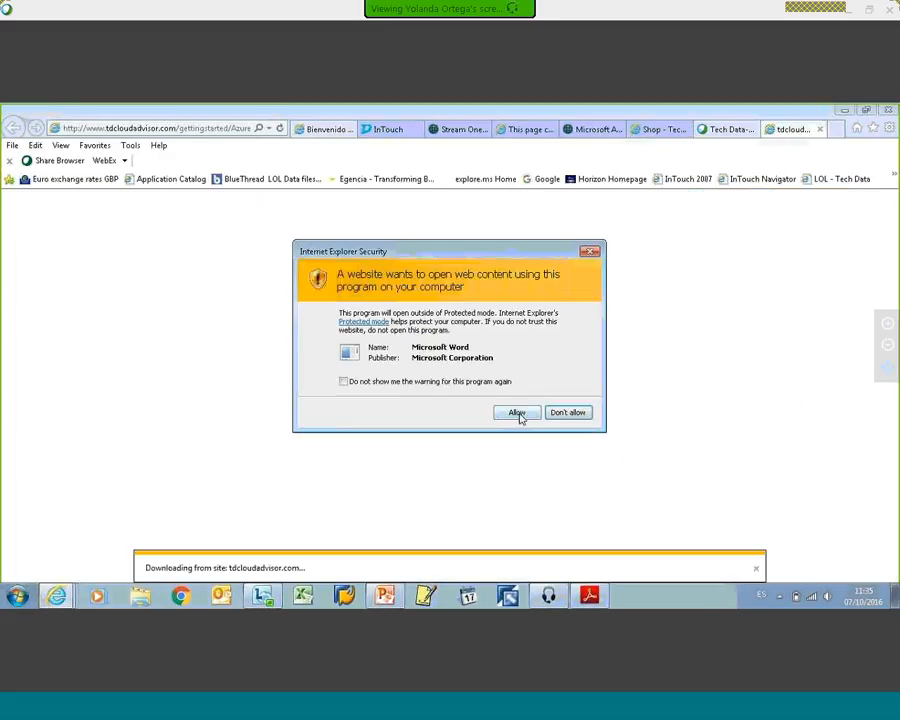
left_click(517, 412)
left_click(589, 596)
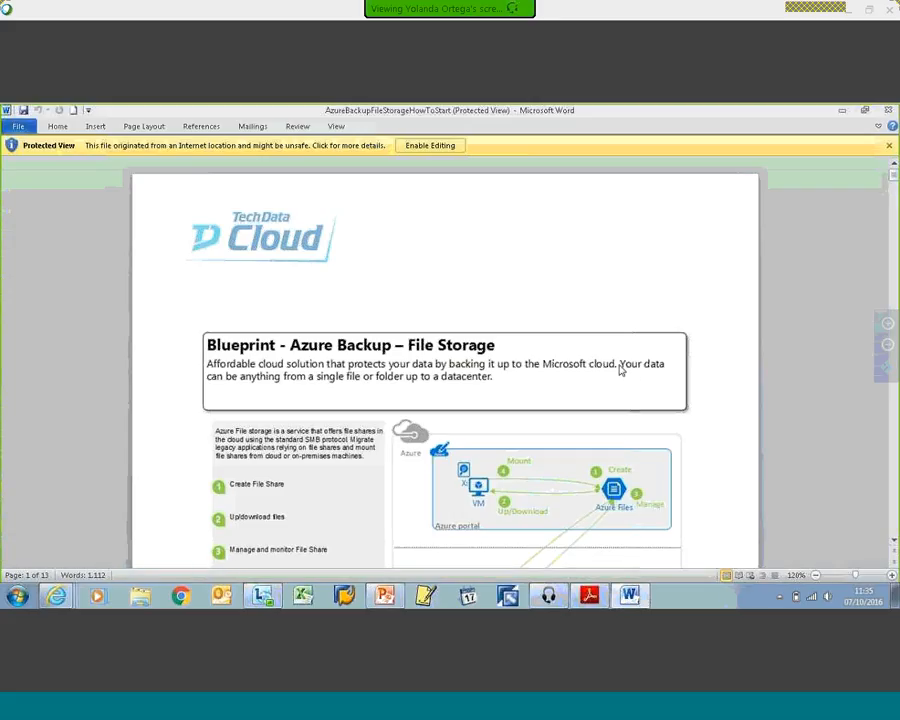
Step: Read through the Azure file storage blueprint from the overview down to the Create file share instructions for choosing a storage account
left_click(893, 541)
left_click(893, 542)
left_click(893, 542)
left_click(893, 542)
left_click(893, 542)
left_click(893, 542)
left_click(893, 542)
left_click(893, 542)
left_click(893, 542)
left_click(893, 542)
left_click(893, 542)
left_click(893, 542)
left_click(893, 542)
left_click(893, 542)
left_click(893, 542)
left_click(893, 542)
left_click(893, 542)
left_click(893, 542)
left_click(893, 542)
left_click(893, 542)
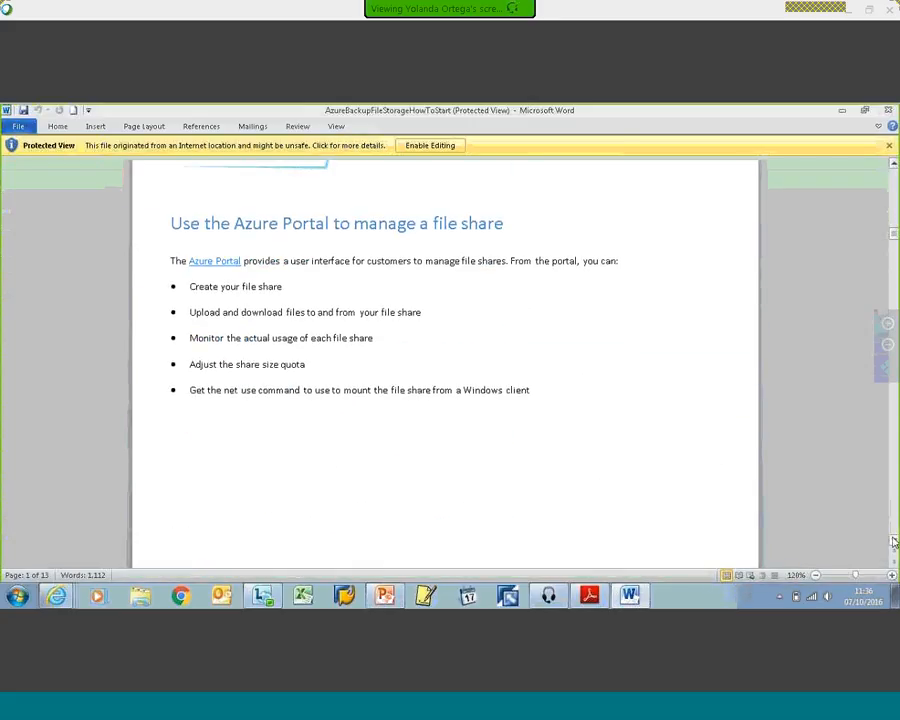
left_click(893, 542)
left_click(893, 542)
left_click(893, 542)
left_click(893, 542)
left_click(893, 542)
left_click(893, 542)
left_click(893, 542)
left_click(893, 542)
left_click(893, 542)
left_click(893, 542)
left_click(893, 542)
left_click(893, 542)
left_click(893, 542)
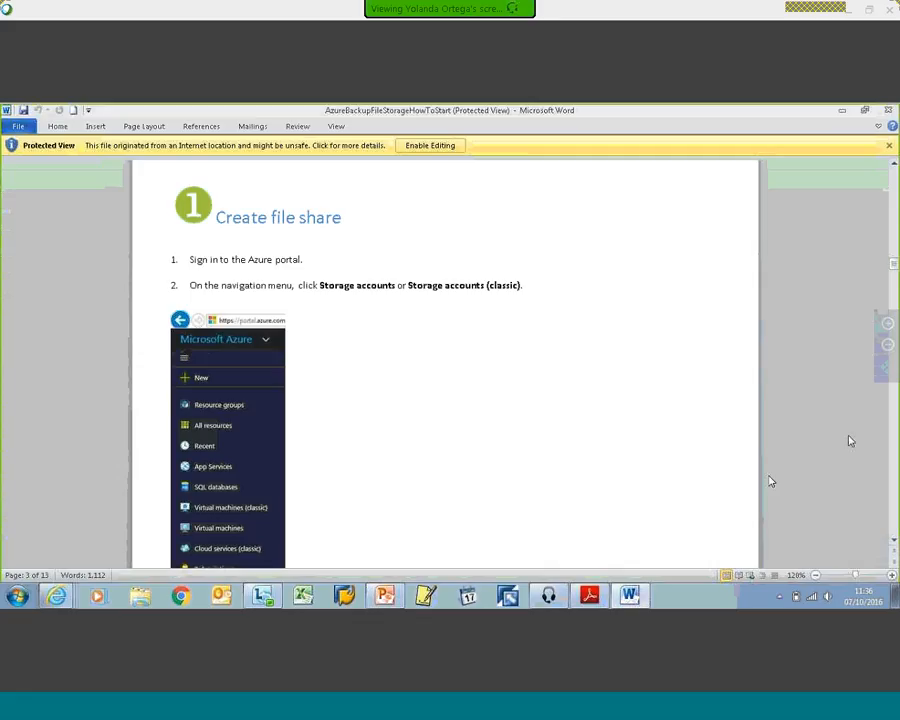
left_click(893, 541)
left_click(895, 541)
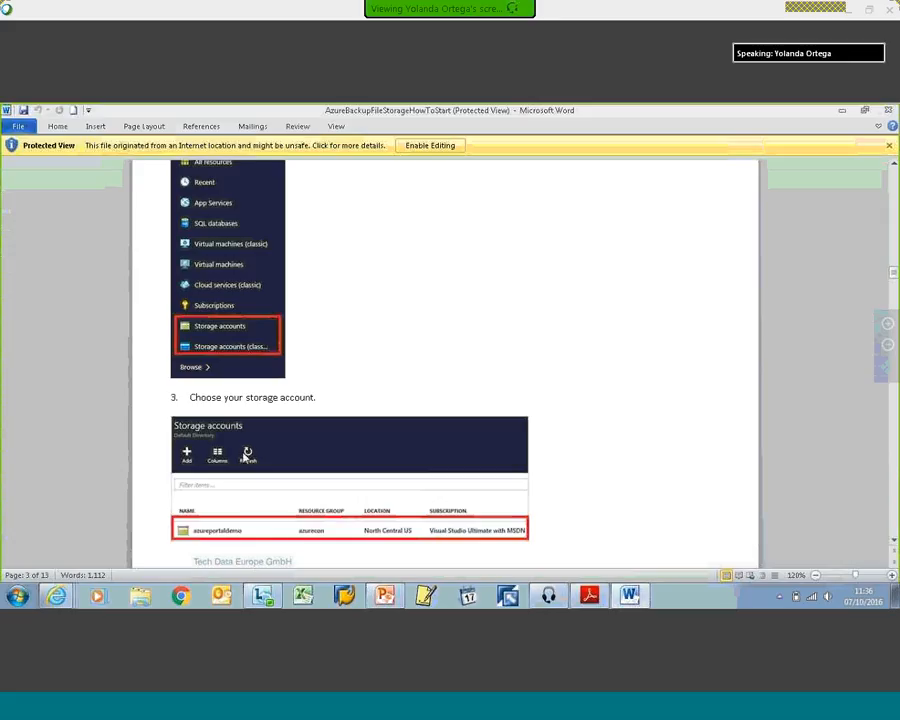
Step: Close the Word installation guide and the Estimation.pdf document
left_click(57, 595)
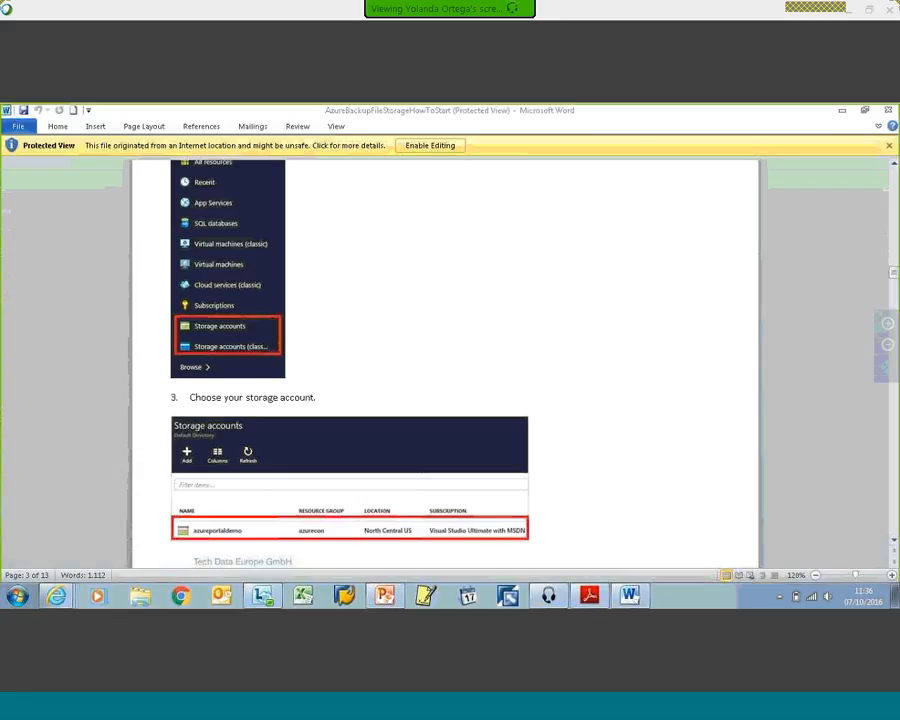
left_click(889, 112)
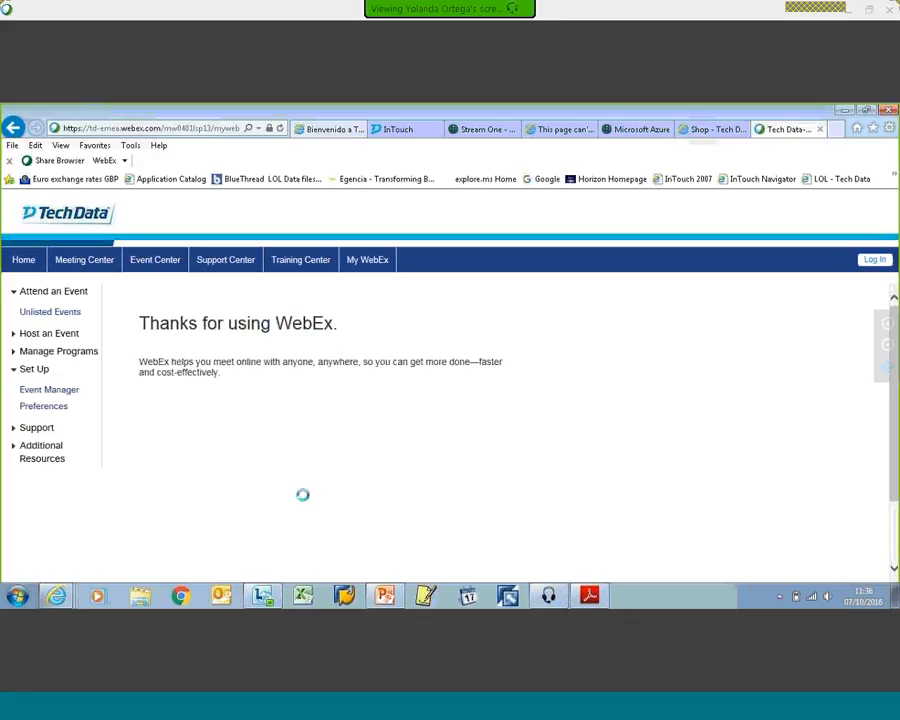
key("alt+Tab")
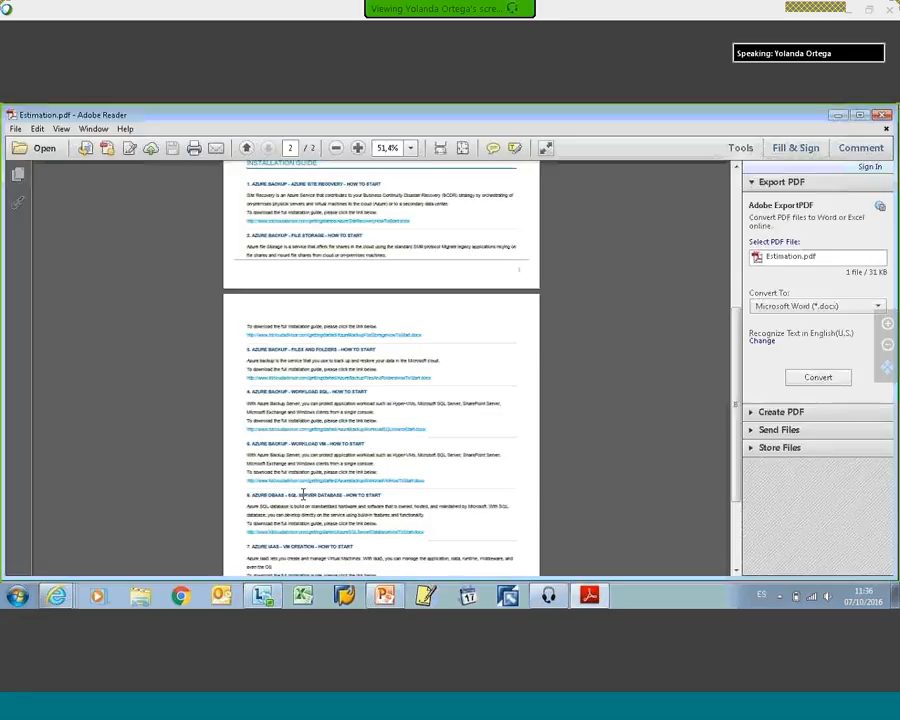
left_click(885, 116)
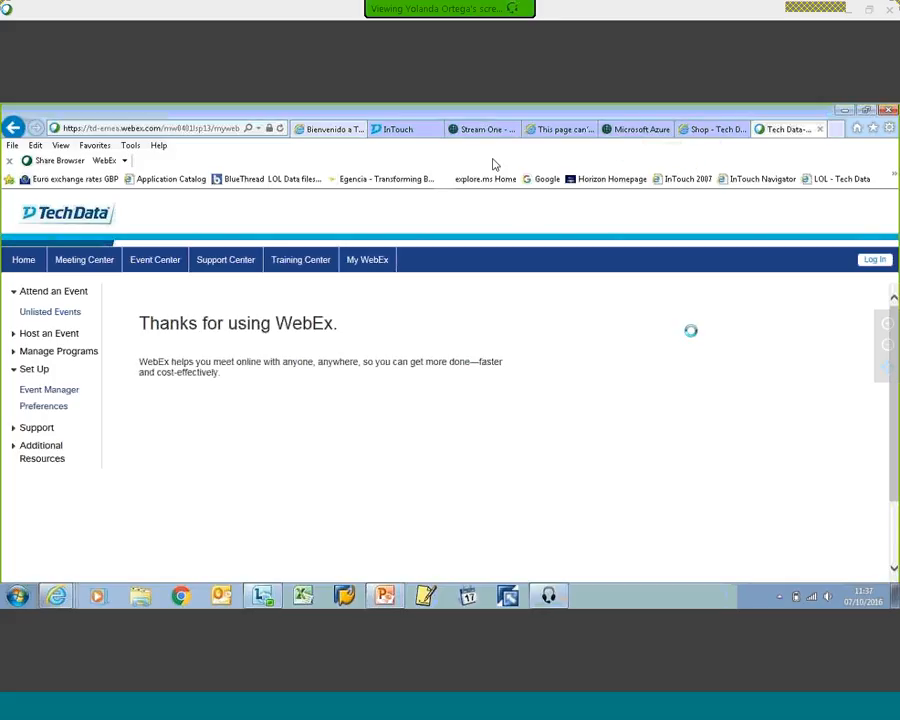
Step: Return to the WebEx event window and transfer the presenter role to the panelist listed just below the current presenter
mouse_move(413, 7)
mouse_move(488, 5)
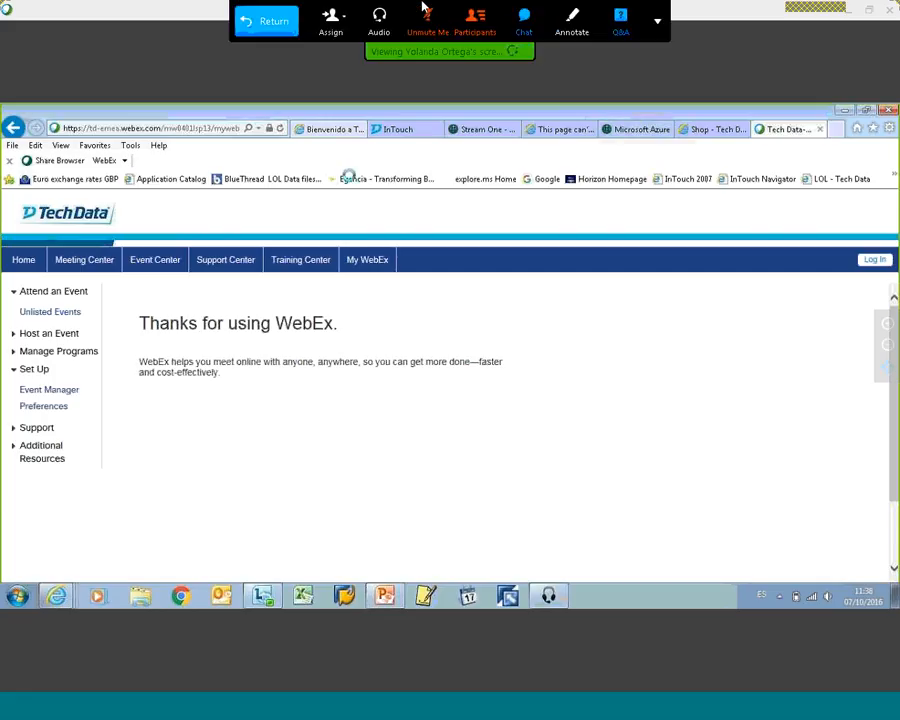
left_click(245, 22)
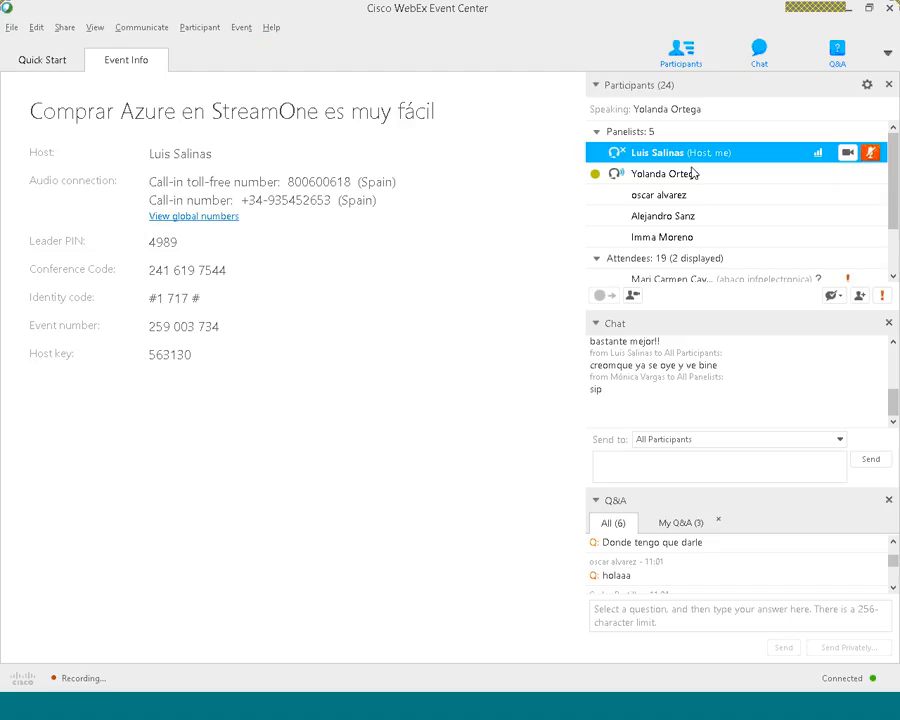
left_click(606, 176)
left_click_drag(606, 176, 600, 154)
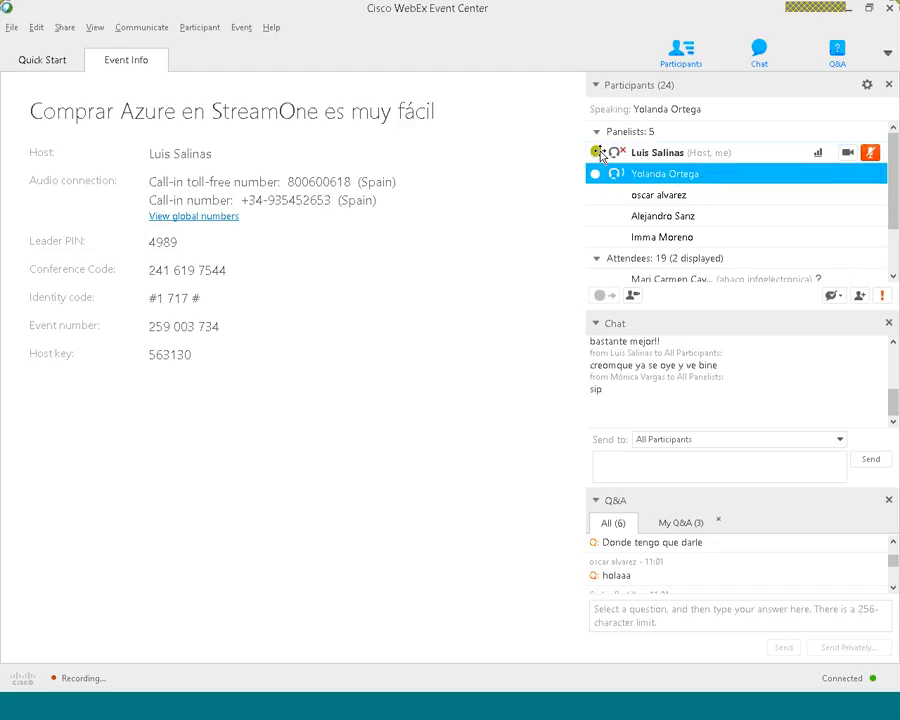
left_click_drag(600, 154, 608, 198)
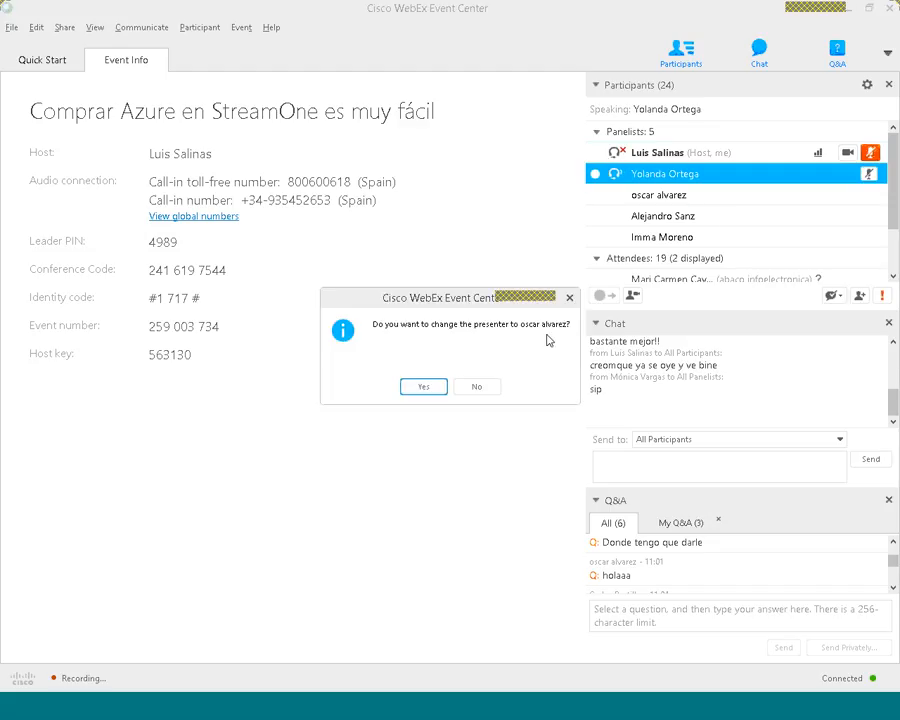
left_click(436, 389)
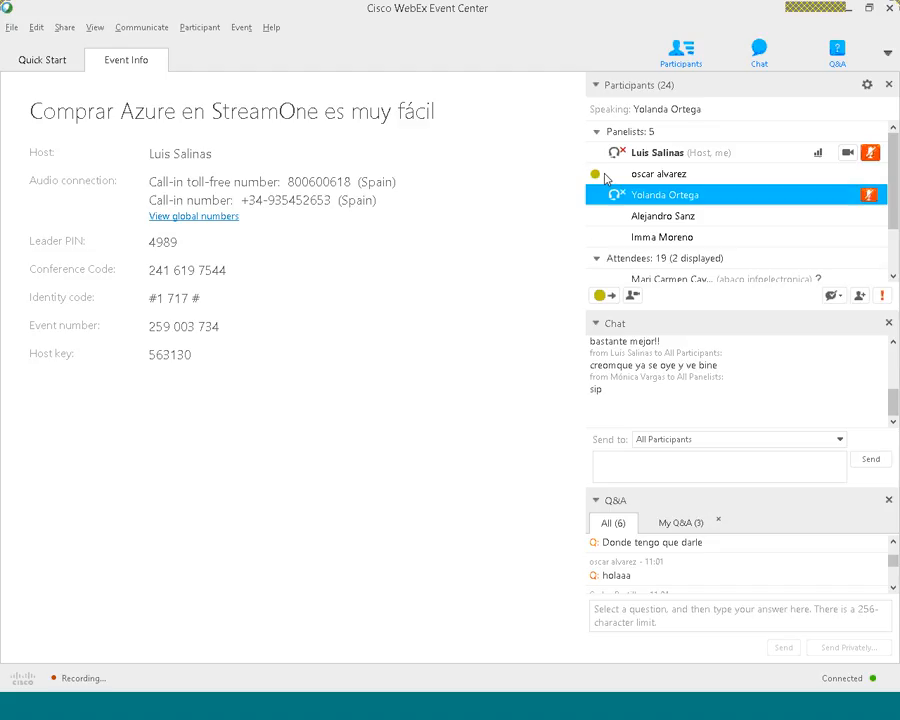
Step: Mute the former presenter and unmute the host's own microphone
left_click(872, 200)
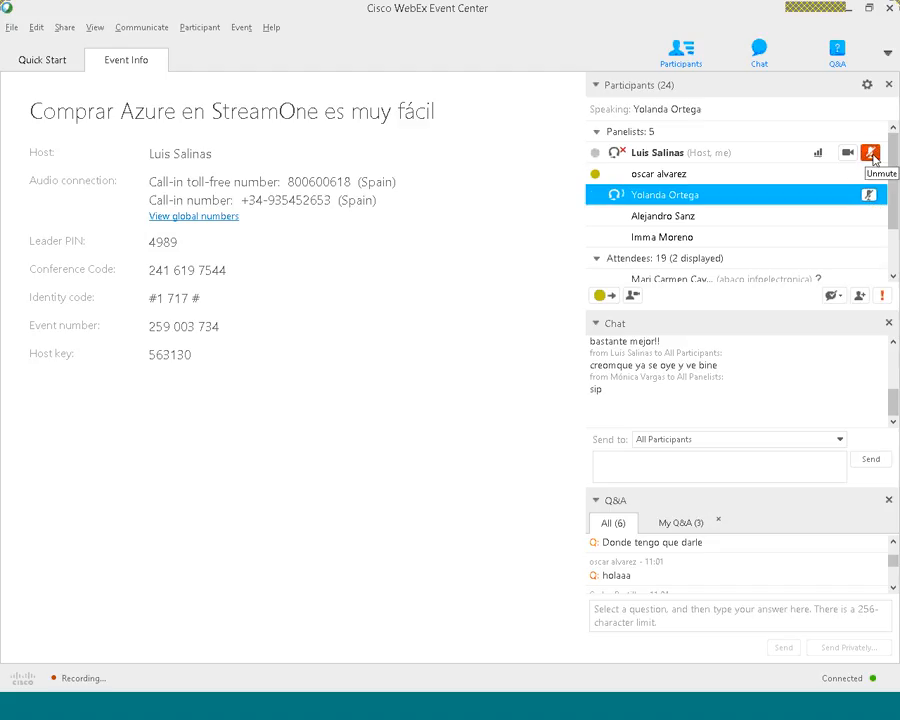
left_click(872, 153)
left_click(872, 154)
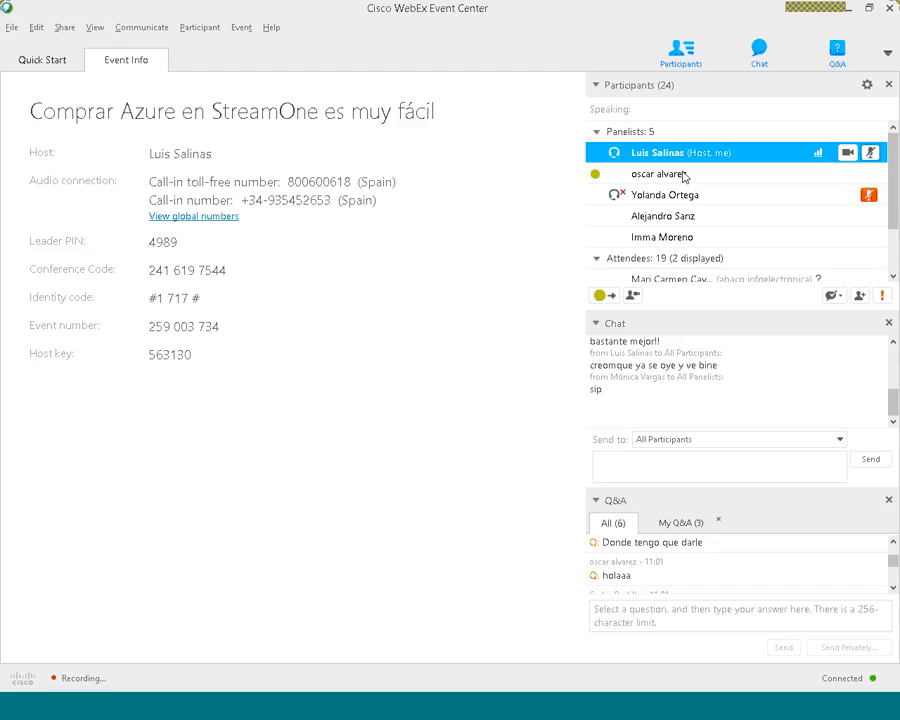
Step: Select the new presenter among the panelists and widen the shared screen view by narrowing the participant, chat and Q&A area
left_click(650, 178)
right_click(650, 181)
left_click(648, 178)
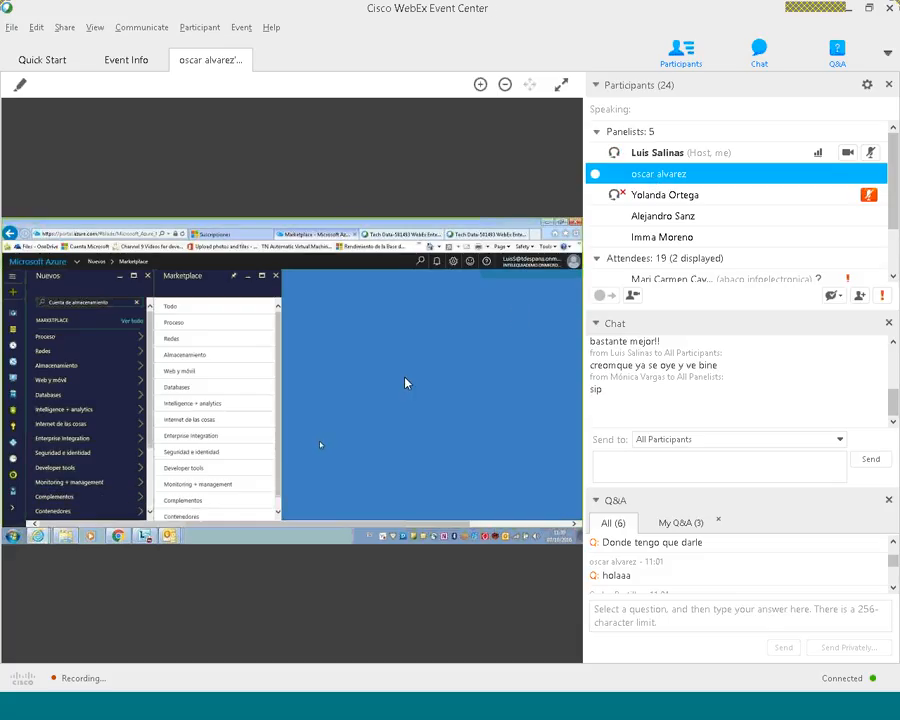
left_click_drag(580, 268, 762, 268)
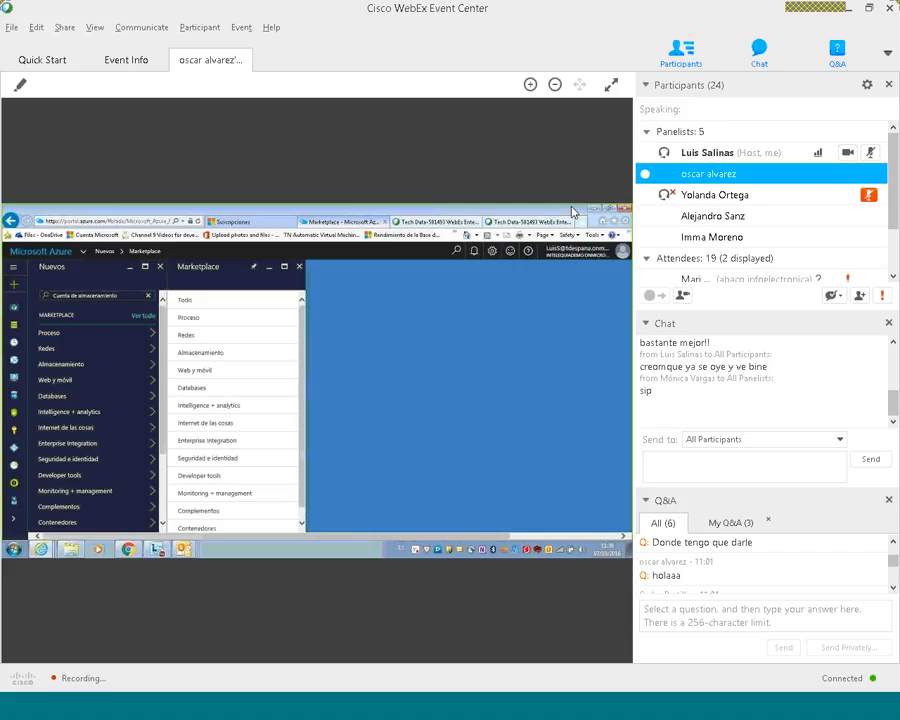
right_click(752, 181)
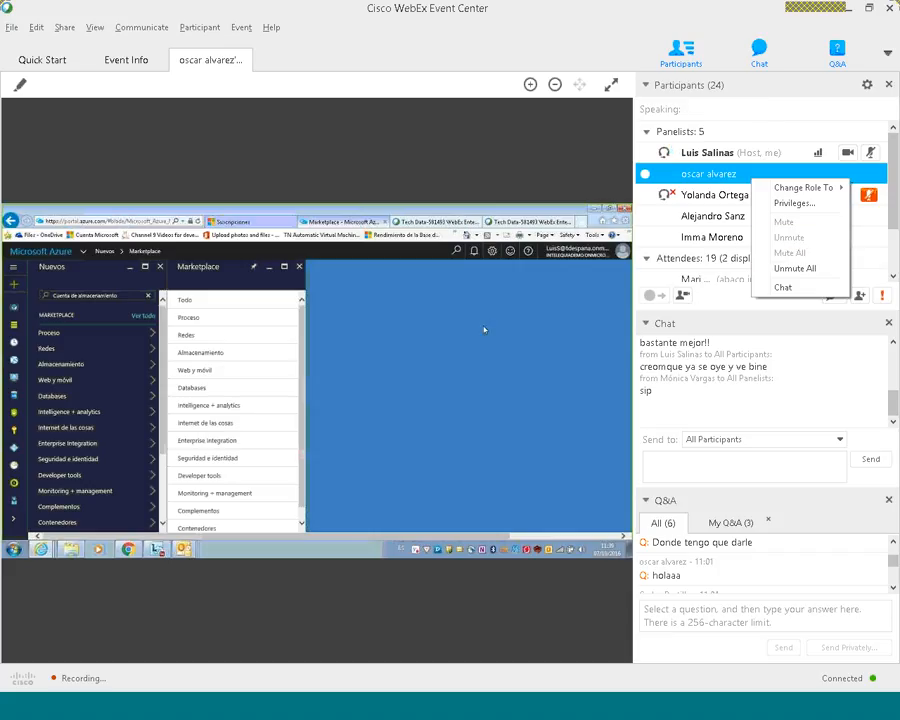
left_click(589, 295)
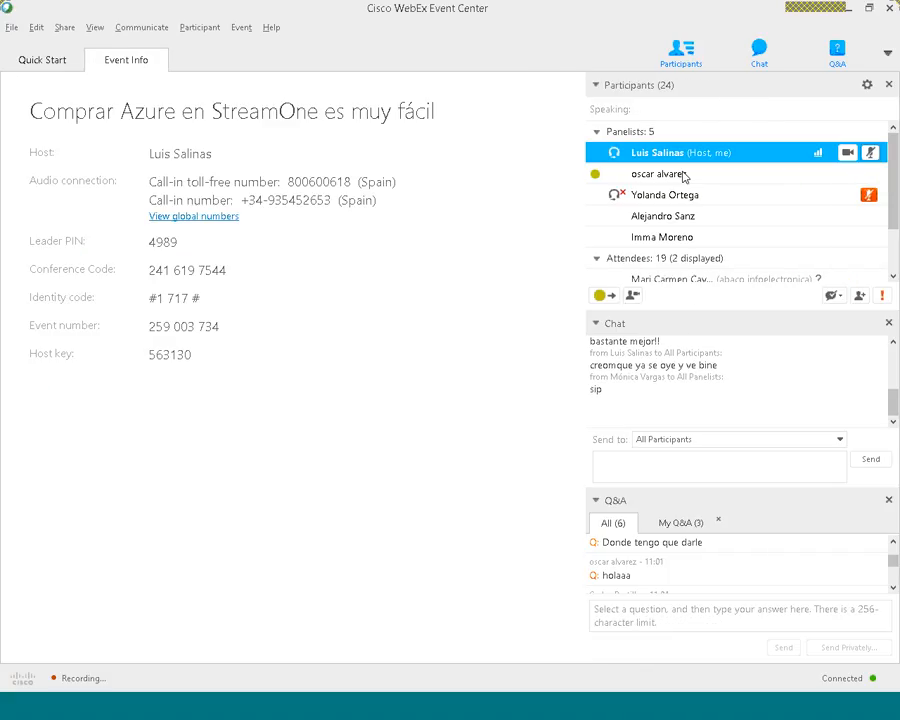
left_click(684, 177)
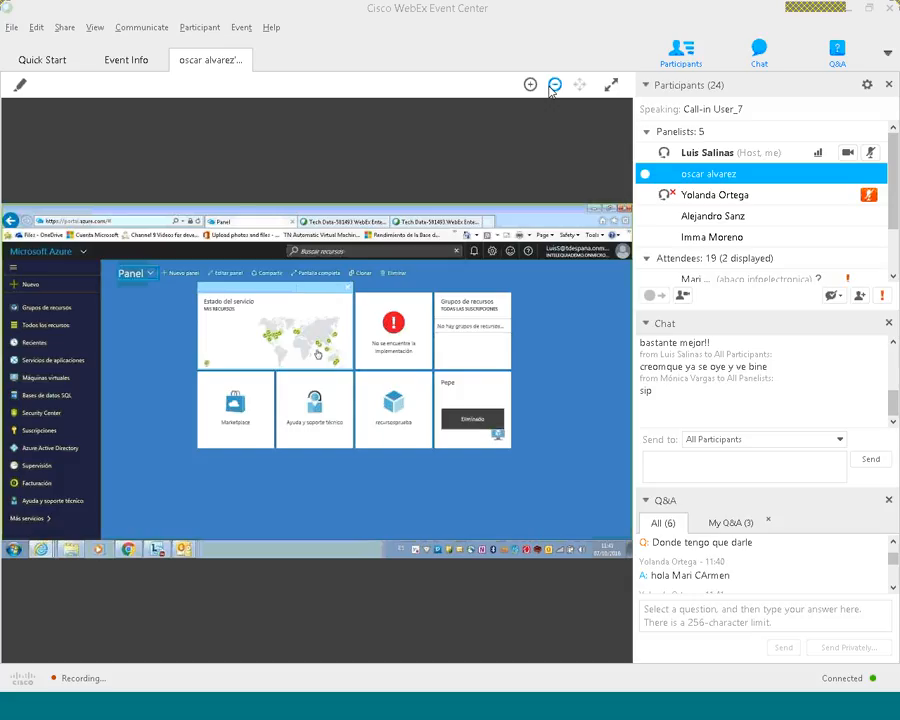
left_click(284, 714)
left_click(284, 714)
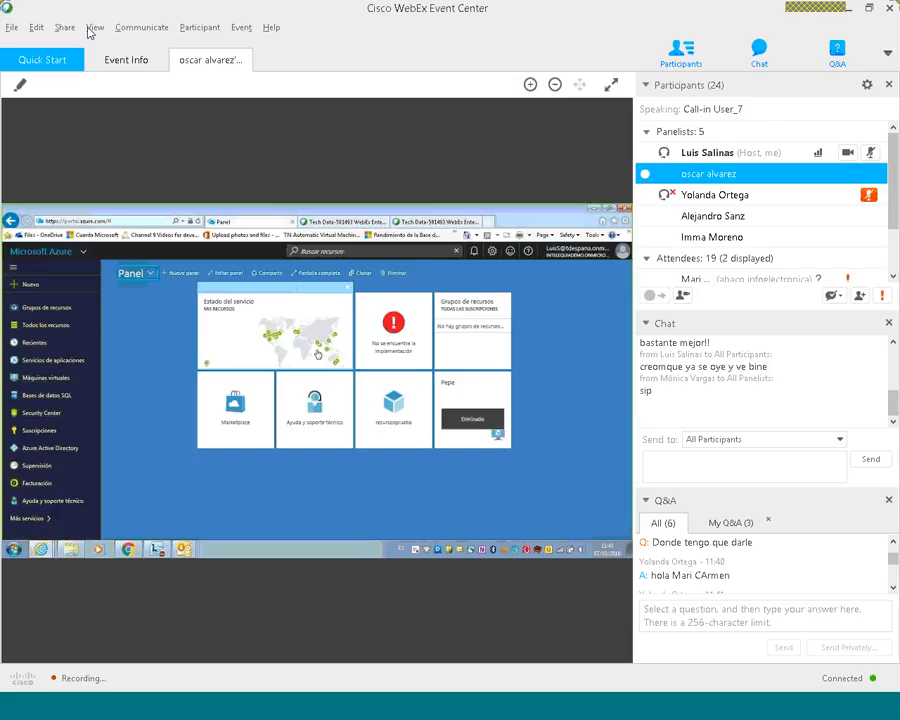
left_click(199, 27)
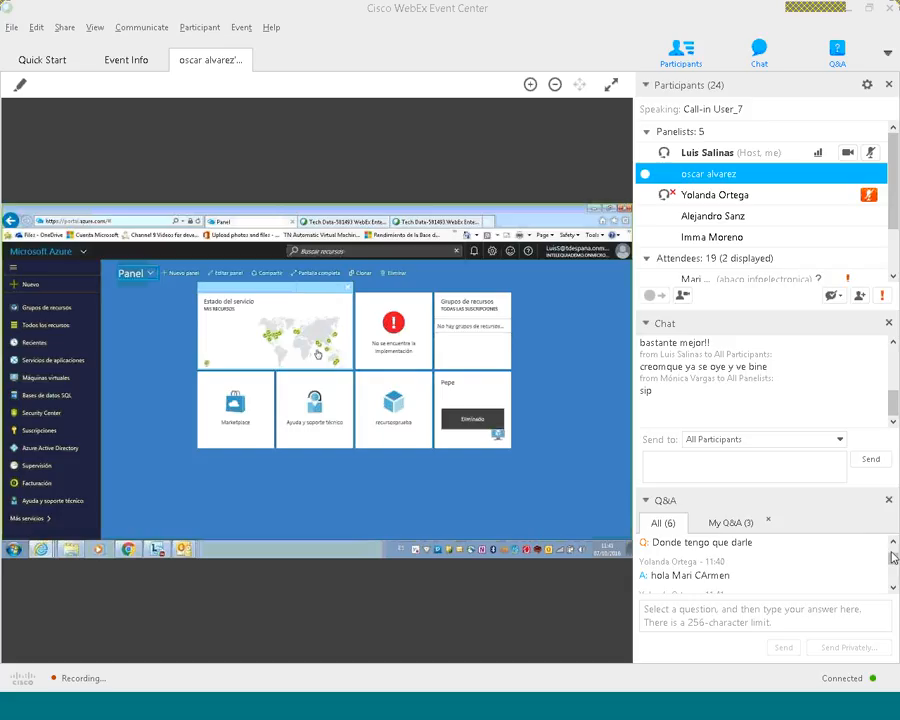
Step: Review the attendees' questions in the Q&A, and expand the new presenter's shared Azure portal to full screen
scroll(893, 558, "up", 2)
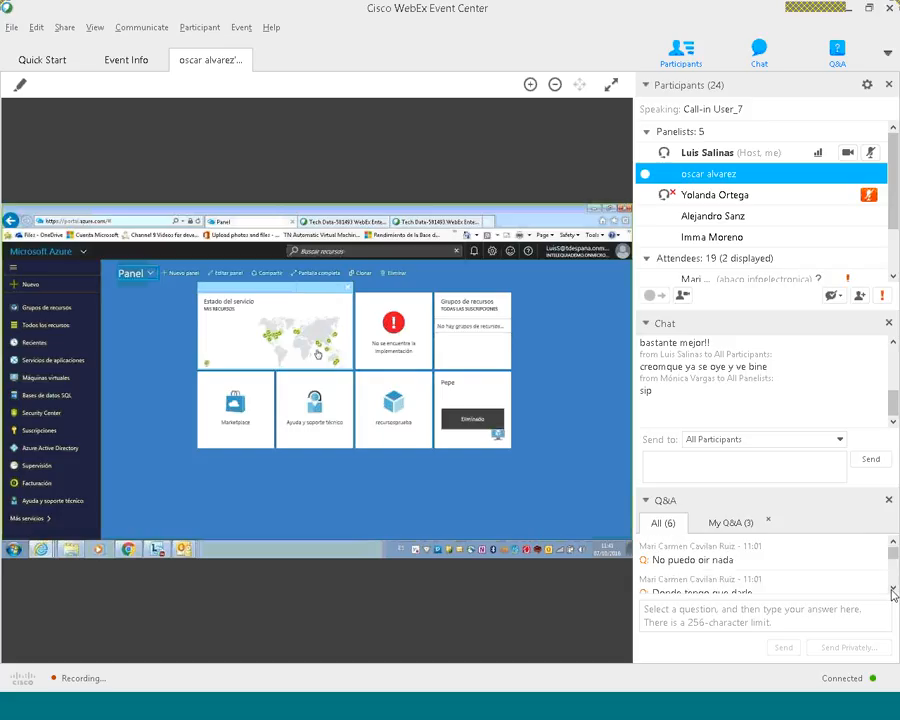
left_click(892, 589)
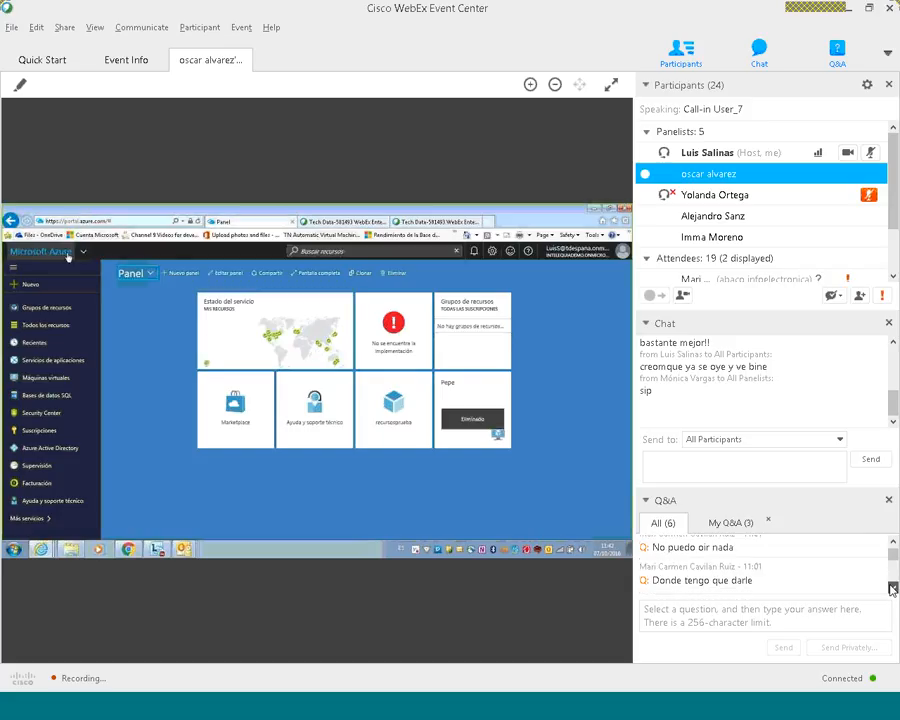
left_click(892, 589)
left_click(892, 589)
left_click(892, 589)
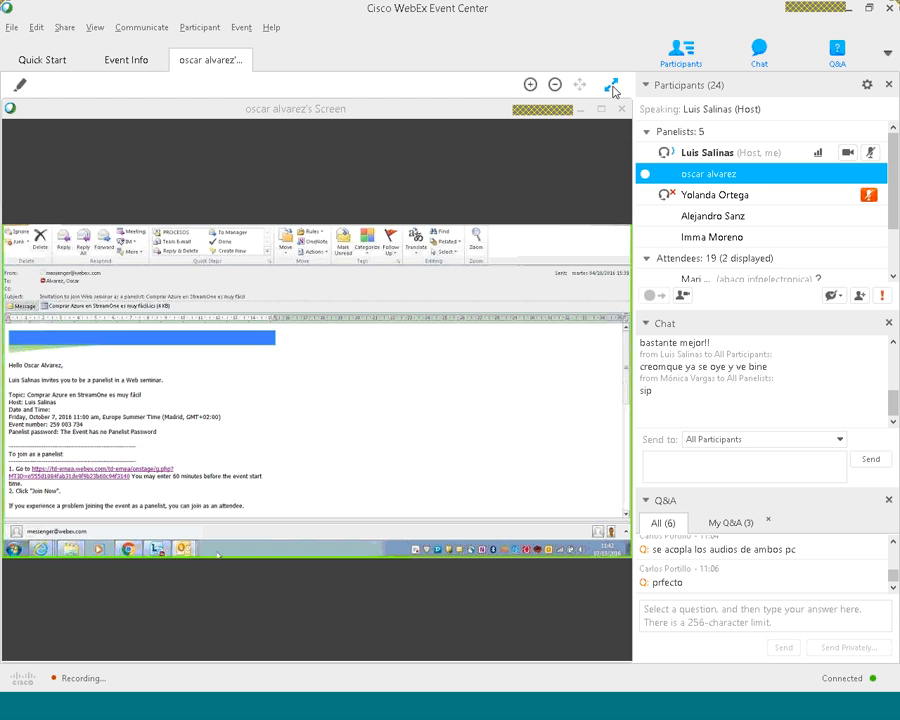
left_click(612, 87)
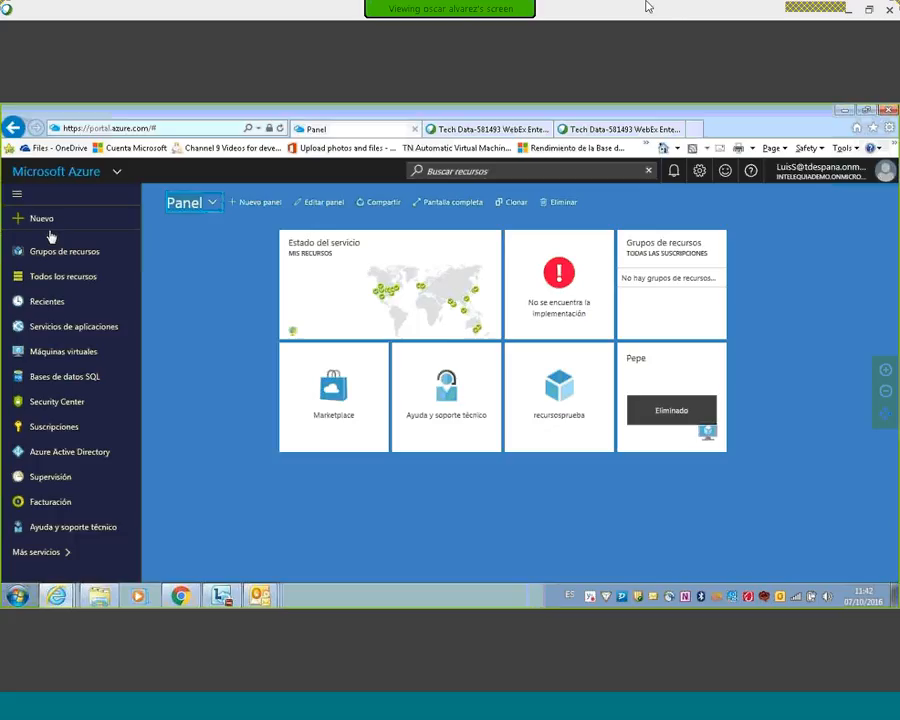
Step: Open the event's chat and Q&A during the full-screen view, and mute the host's own microphone
mouse_move(541, 8)
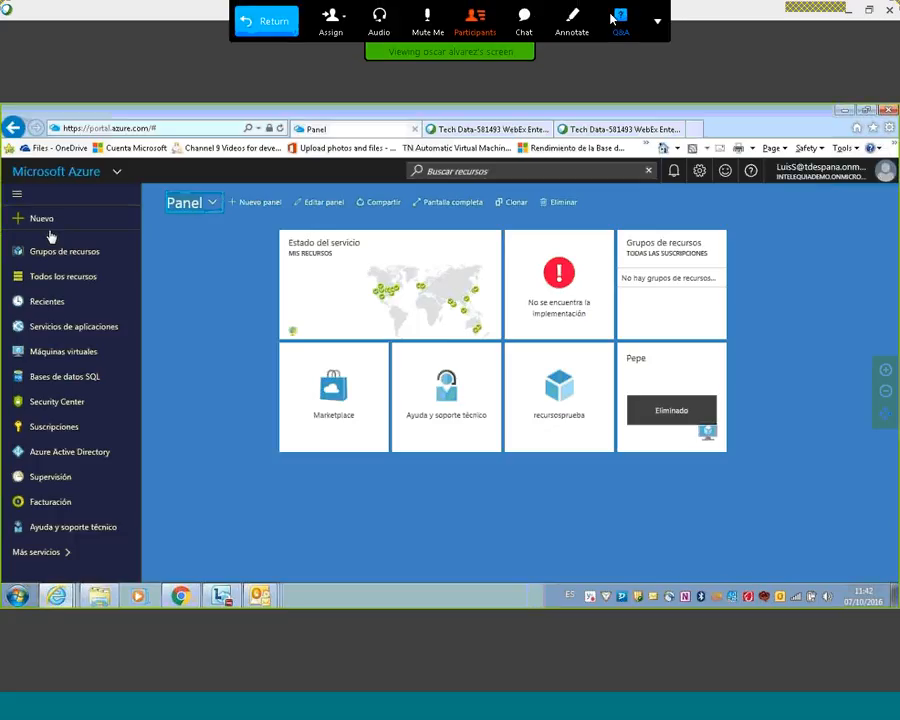
left_click(524, 18)
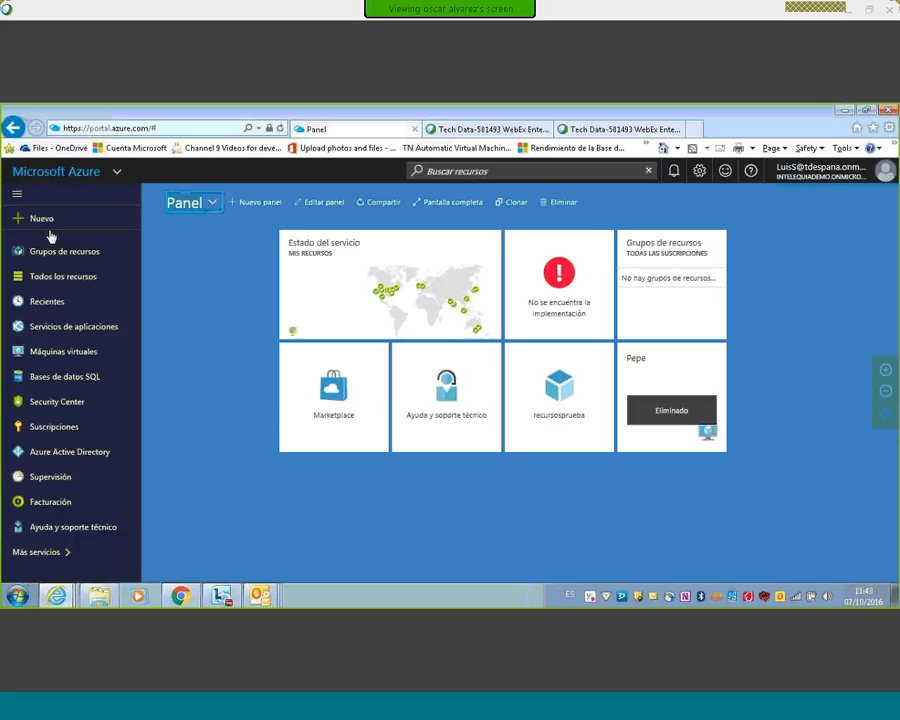
mouse_move(530, 8)
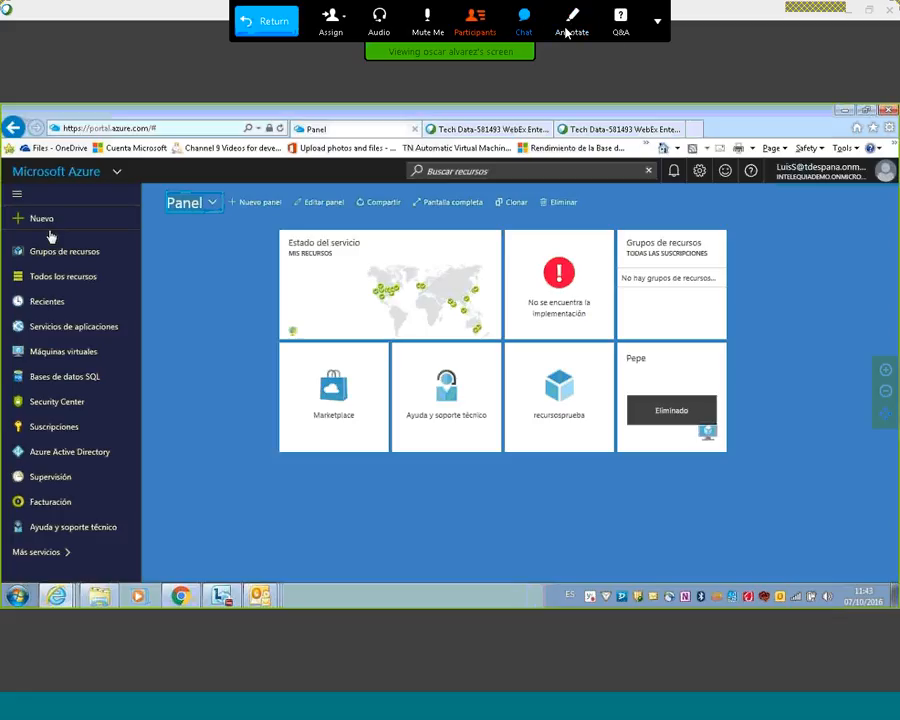
left_click(620, 20)
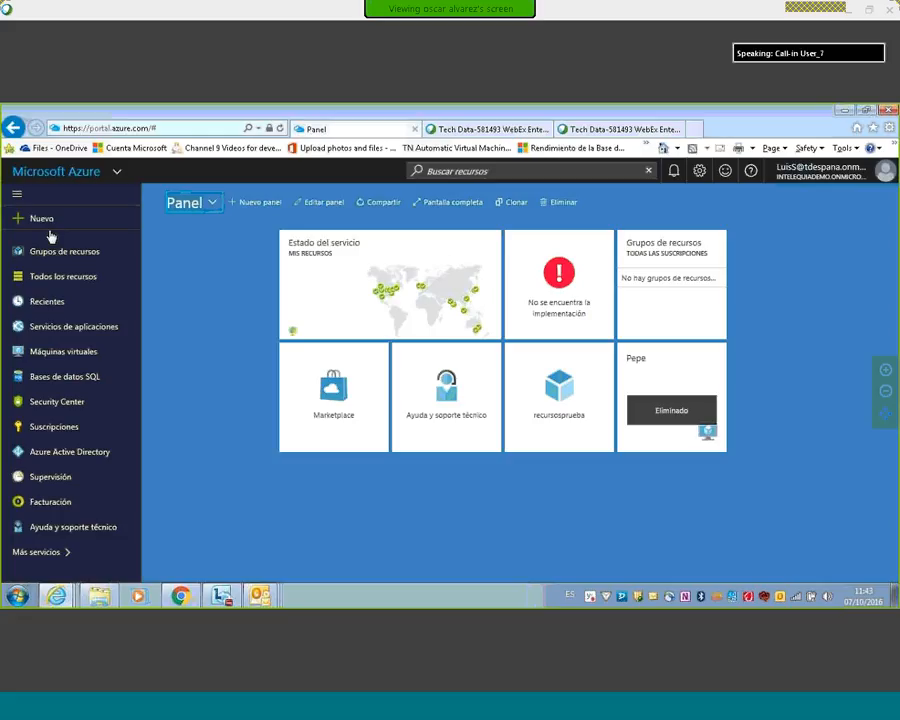
mouse_move(372, 8)
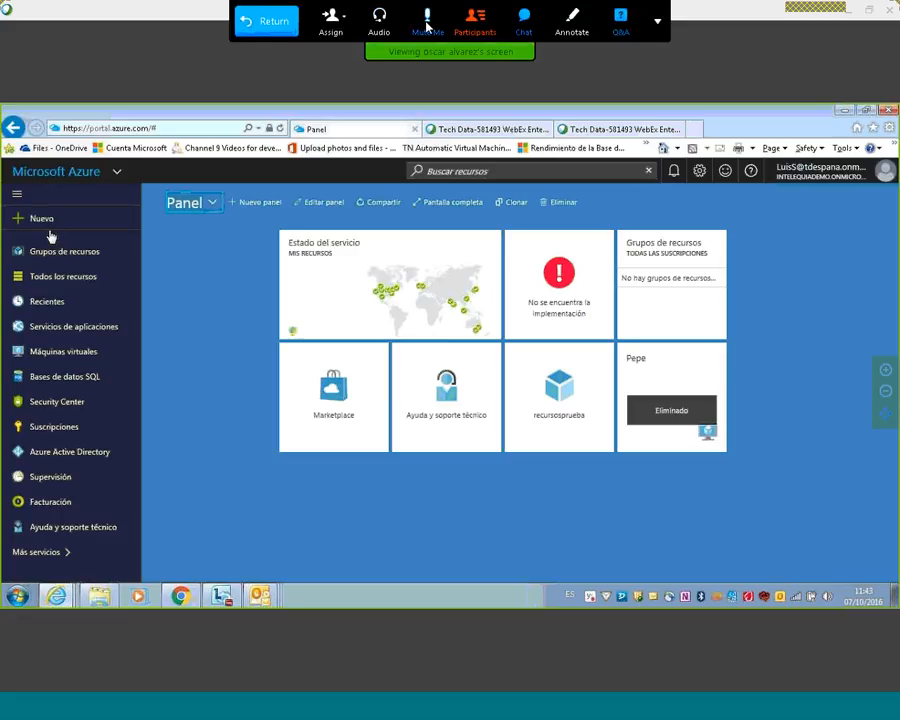
left_click(427, 22)
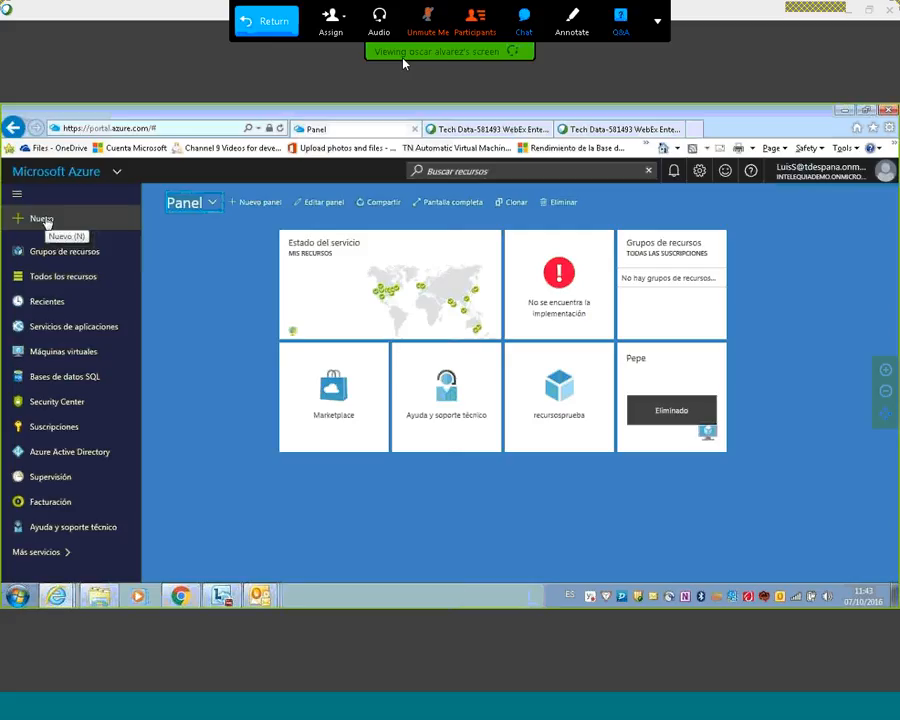
Step: Start a new resource in the Azure portal and search the Marketplace for "Storage account"
left_click(44, 219)
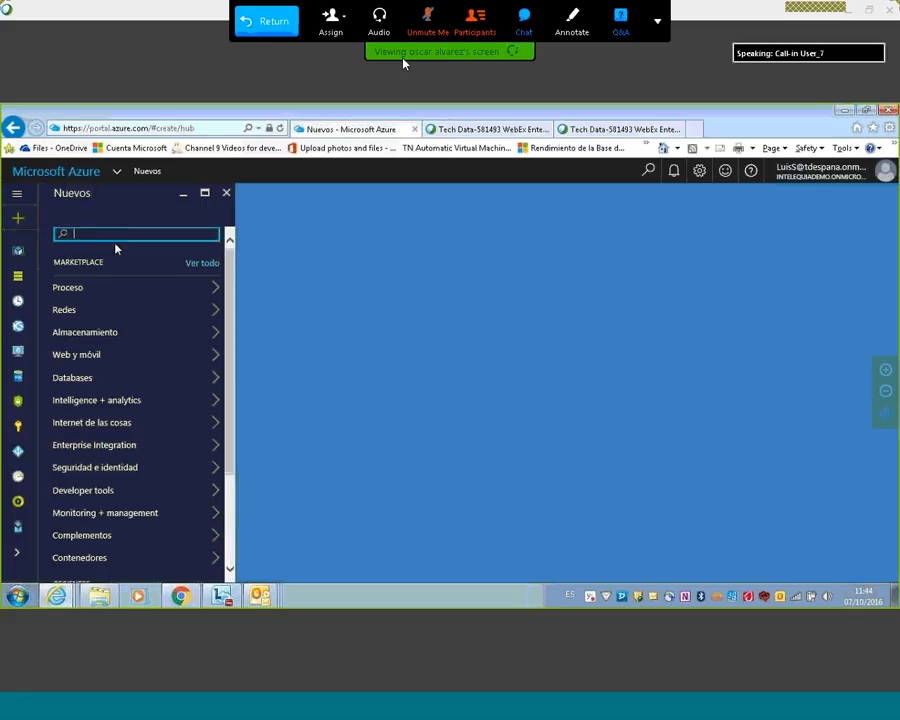
type("saorag")
key("BackSpace")
key("BackSpace")
key("BackSpace")
key("BackSpace")
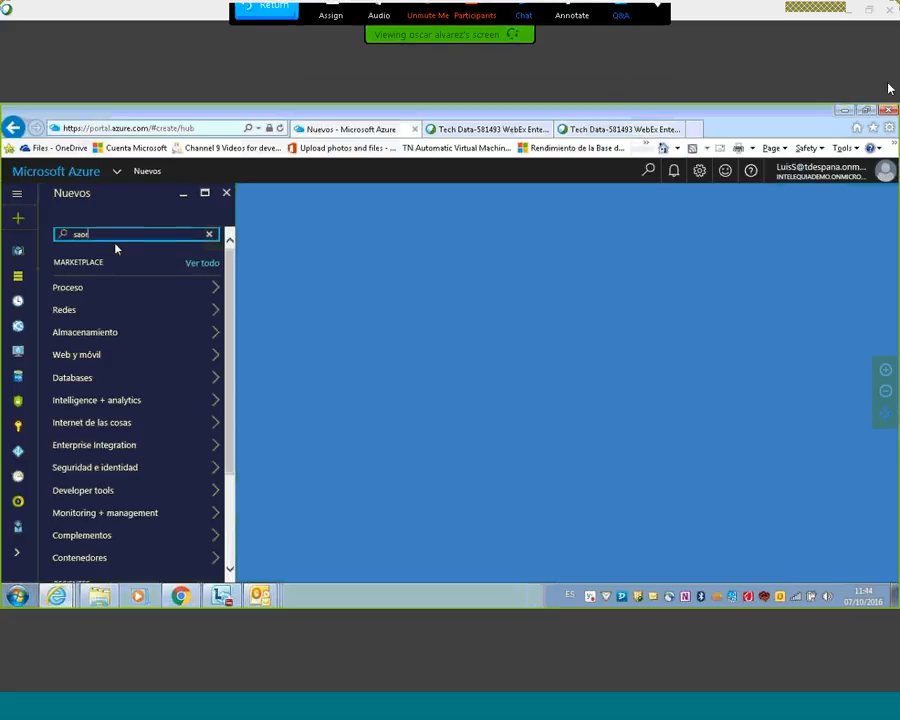
key("BackSpace")
type("t")
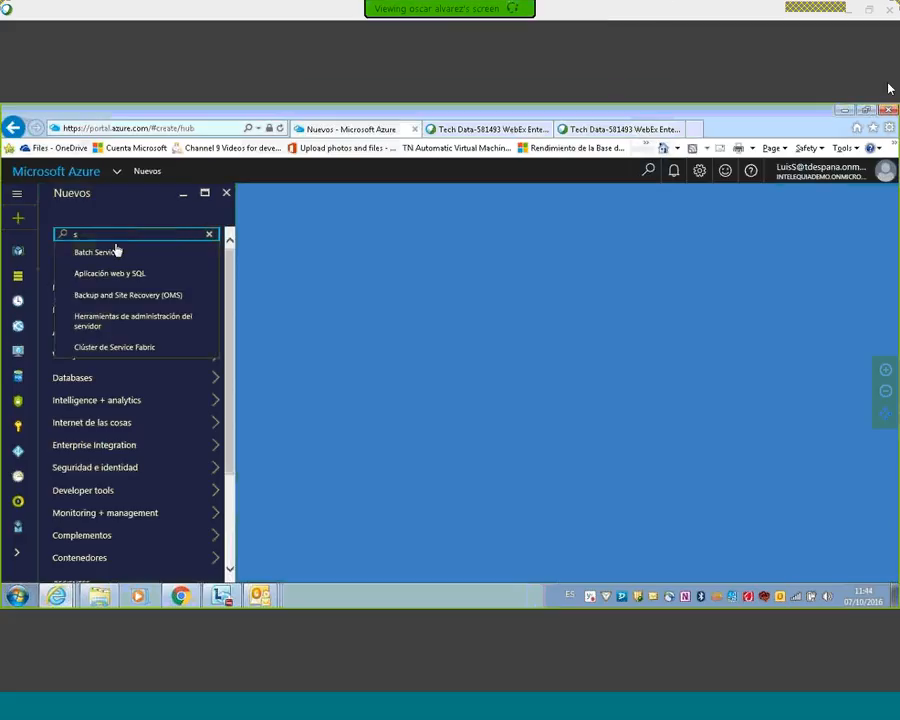
type("oraage")
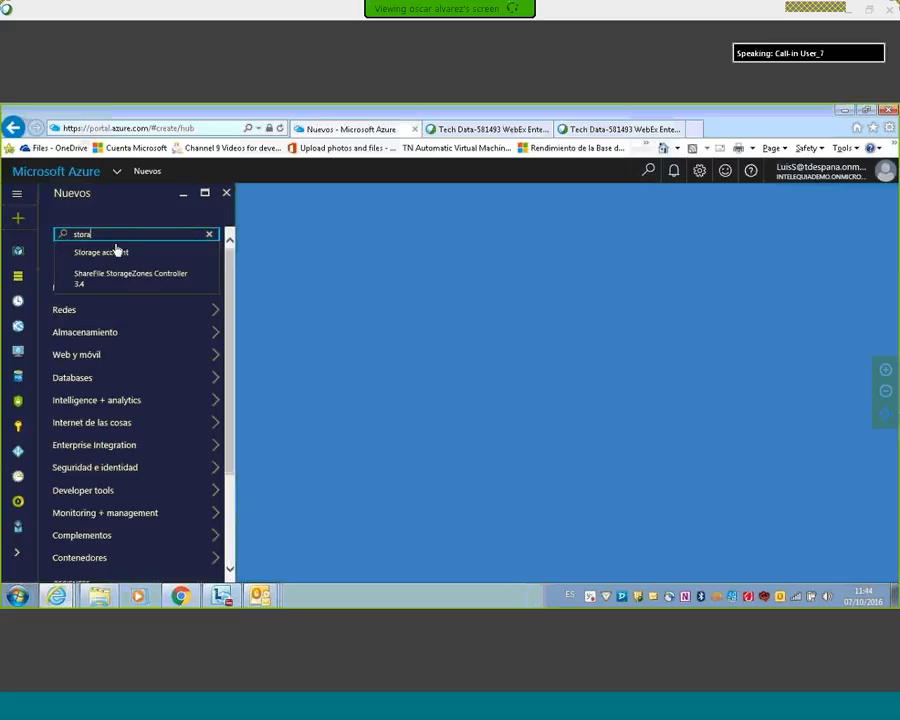
left_click(125, 254)
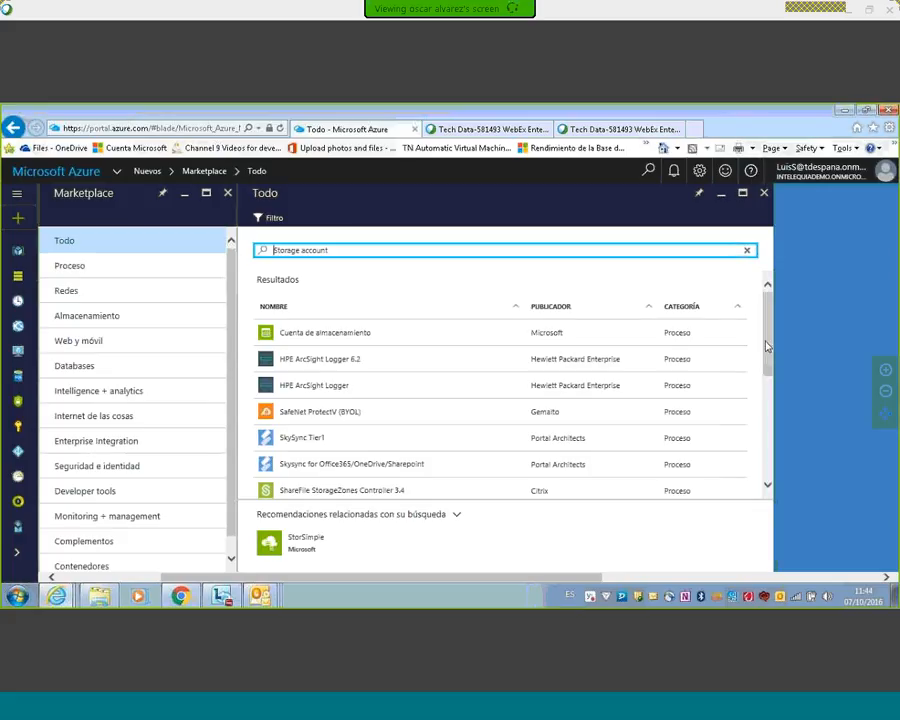
Step: Choose Microsoft's "Cuenta de almacenamiento" from the Marketplace results and start creating it
mouse_move(768, 345)
left_mouse_down()
mouse_move(771, 443)
mouse_move(766, 338)
left_mouse_up()
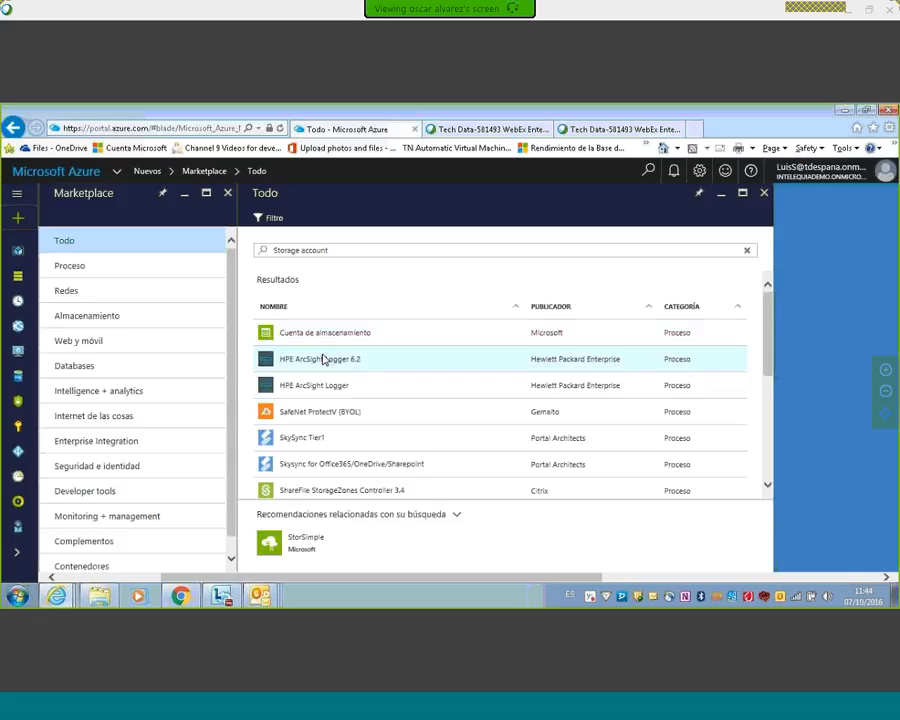
scroll(424, 454, "down", 2)
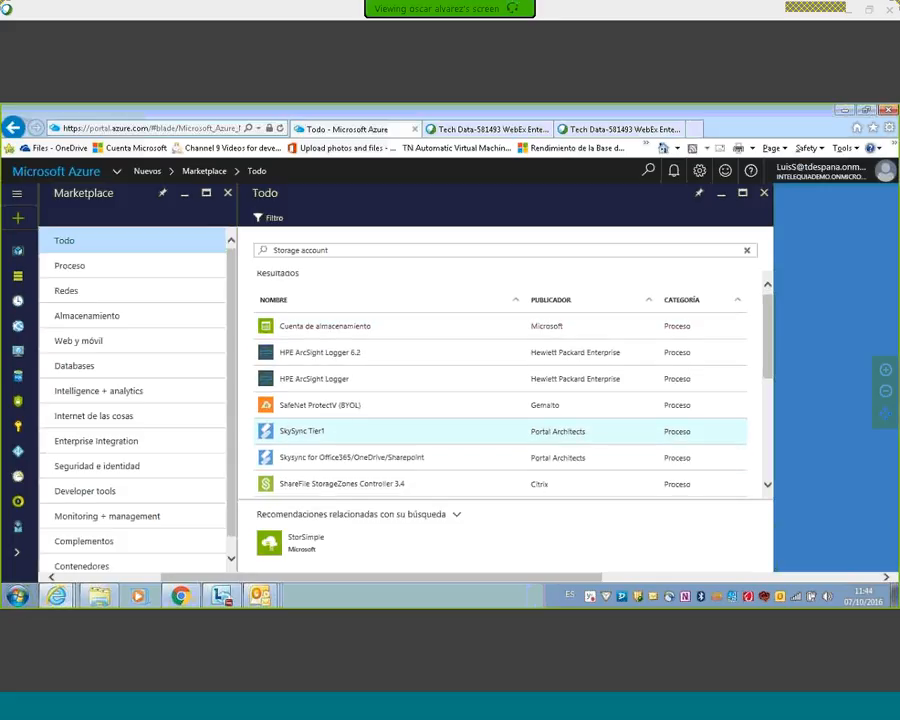
scroll(436, 444, "up", 3)
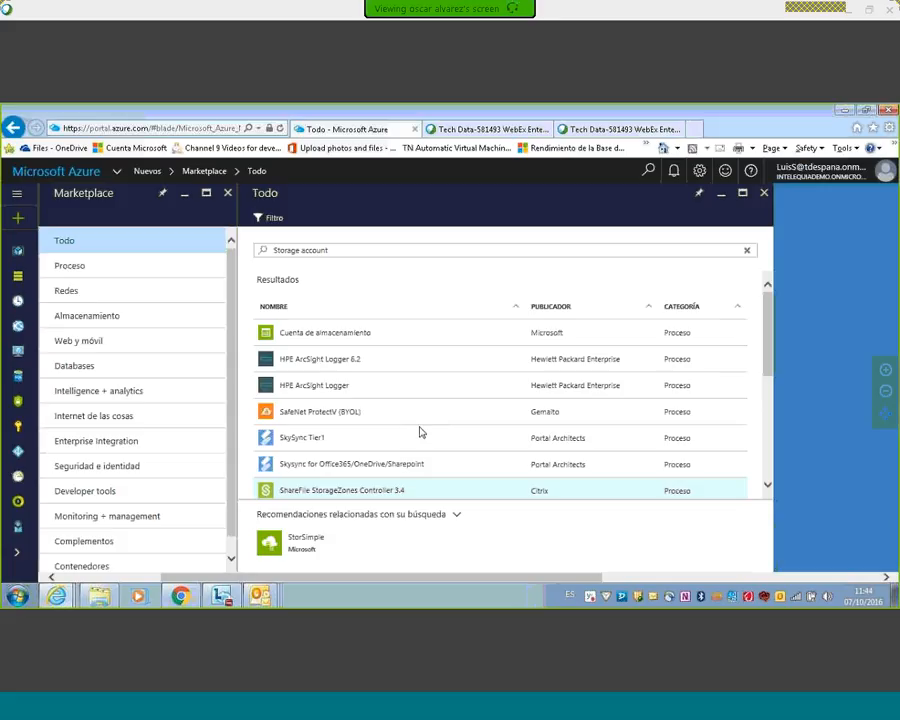
left_click(316, 335)
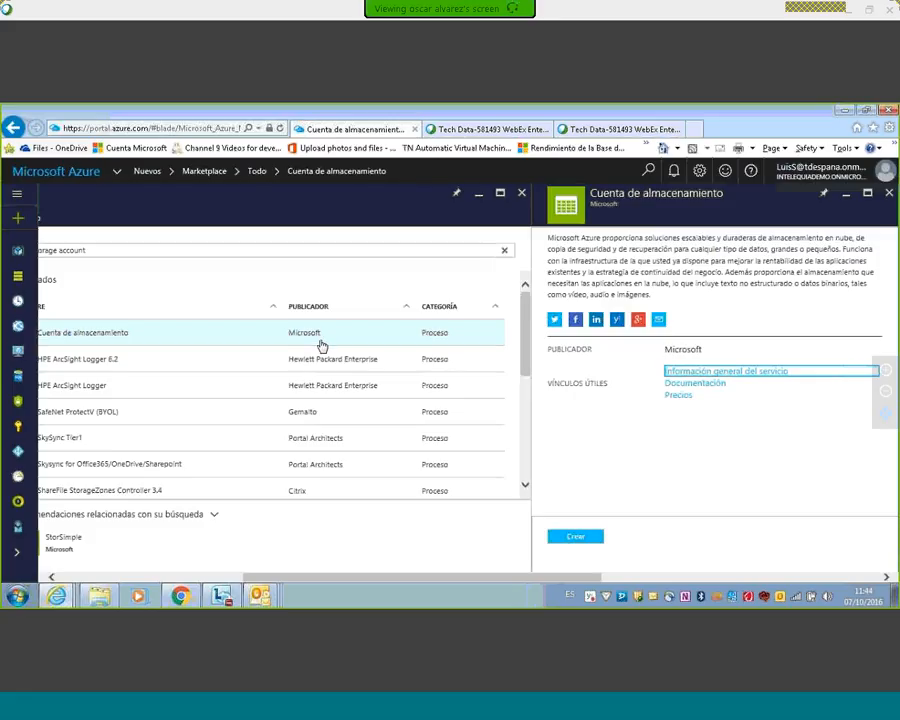
left_click(580, 540)
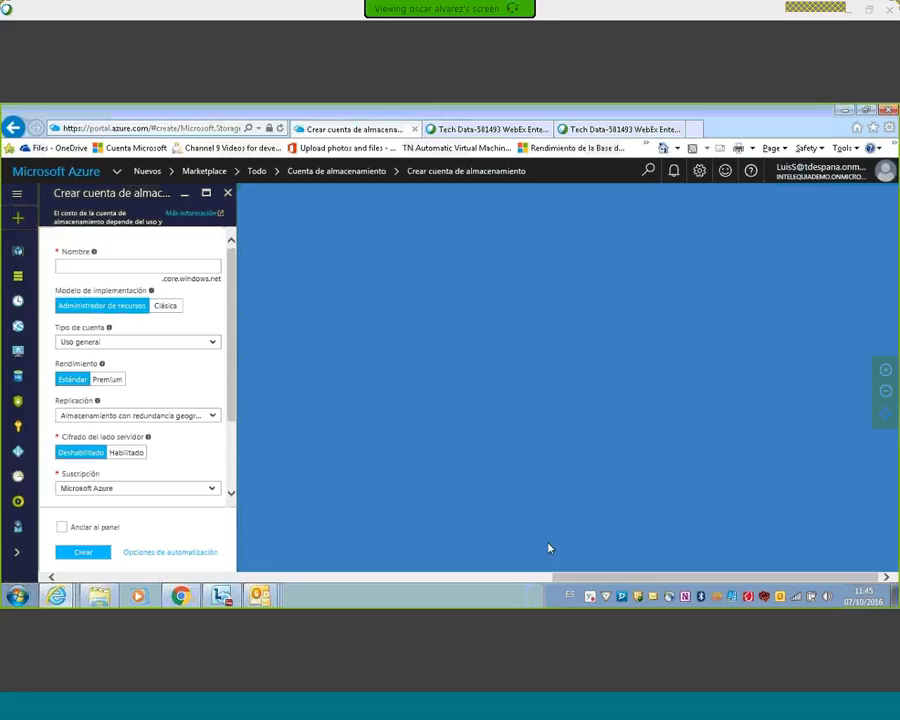
Step: Point out the .core.windows.net suffix and name the storage account "pruebawebinar"
left_click(103, 267)
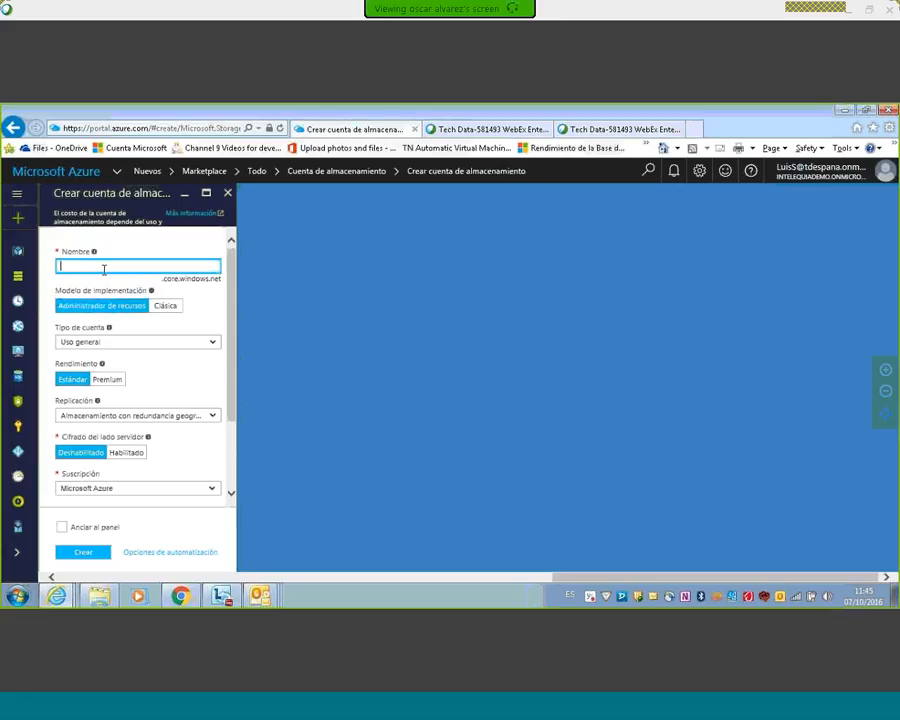
double_click(170, 283)
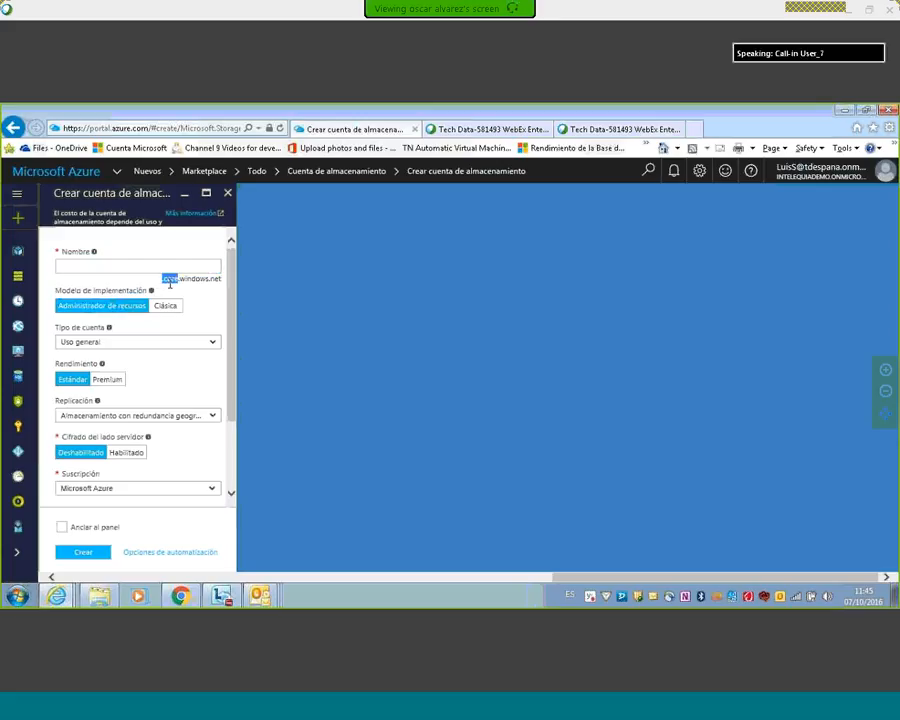
left_click_drag(170, 284, 221, 280)
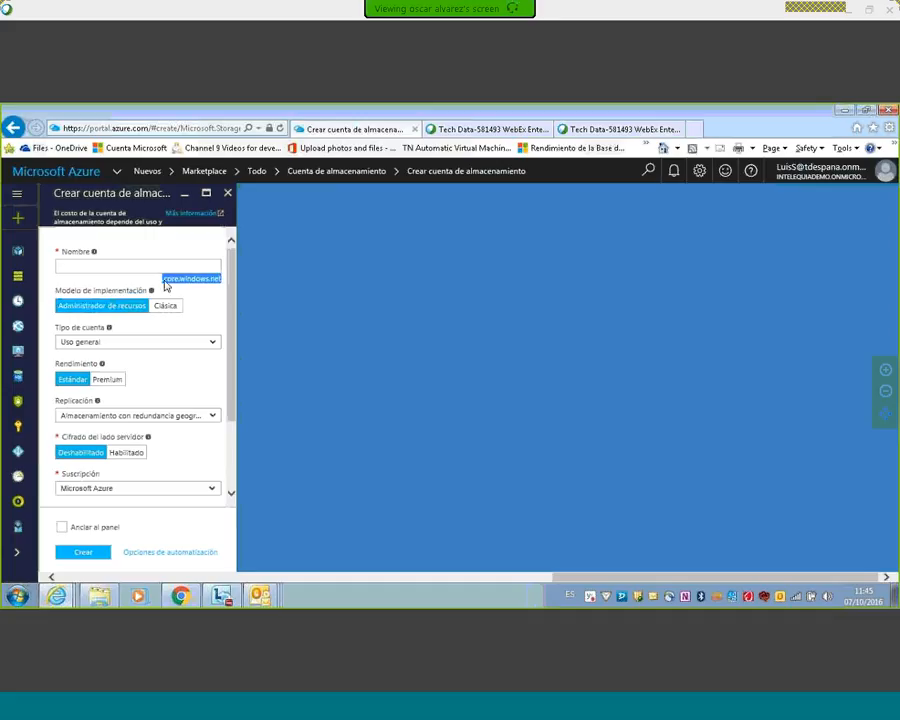
left_click(111, 266)
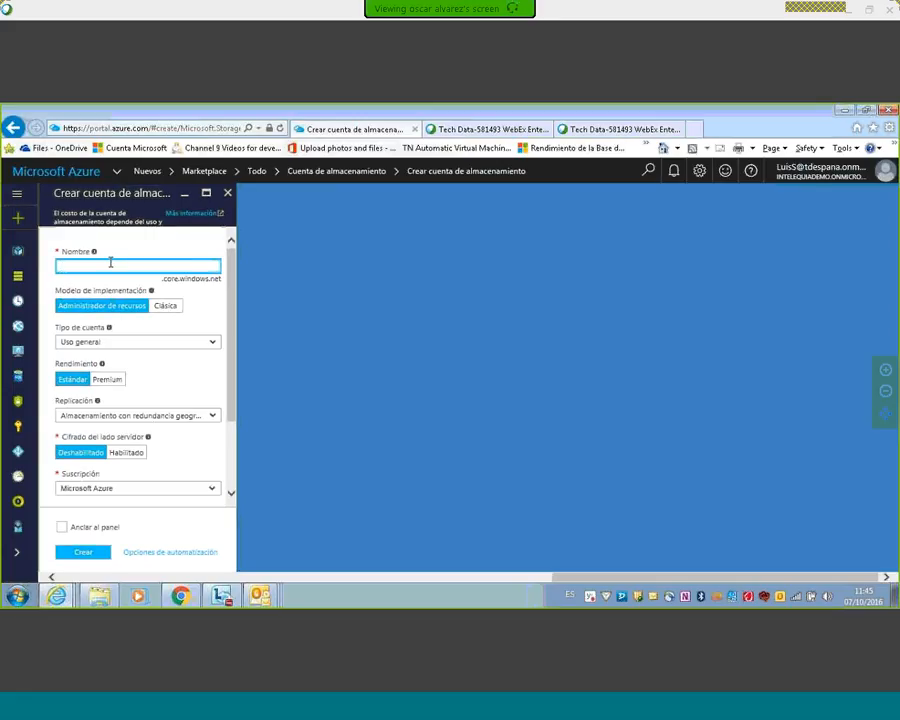
type("prueba")
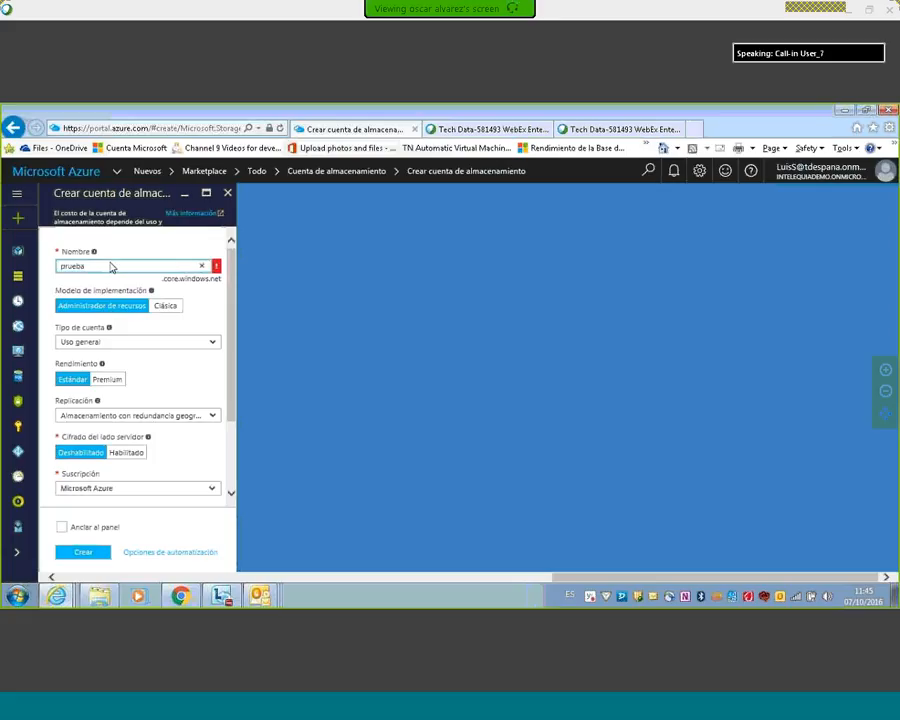
type("webinar")
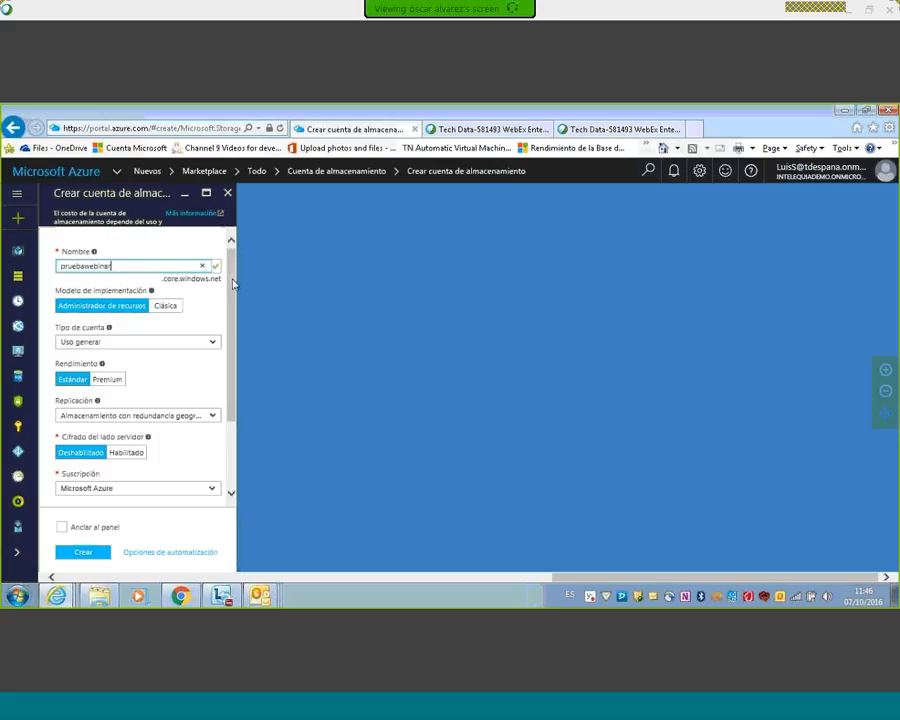
Step: Switch the deployment model to Clásica to show its options, and set it back to Administrador de recursos
left_click(158, 309)
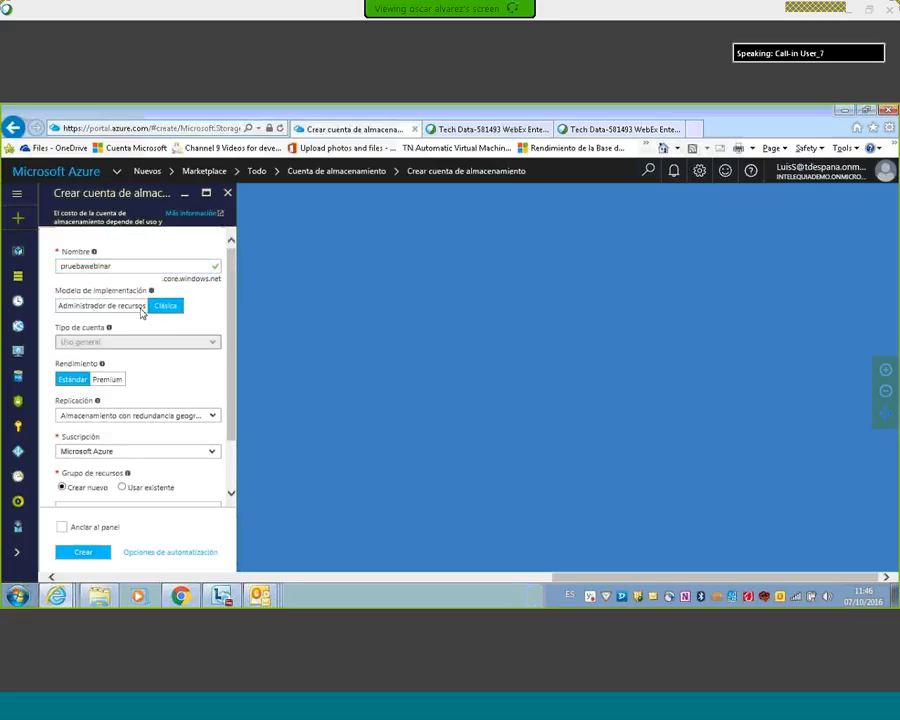
left_click(117, 310)
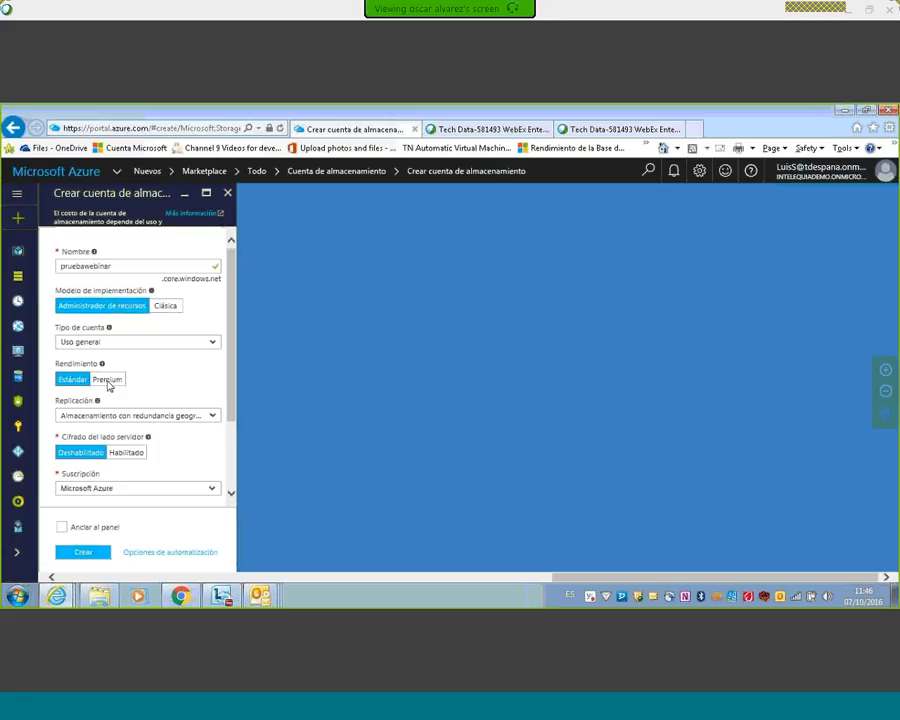
scroll(237, 372, "down", 1)
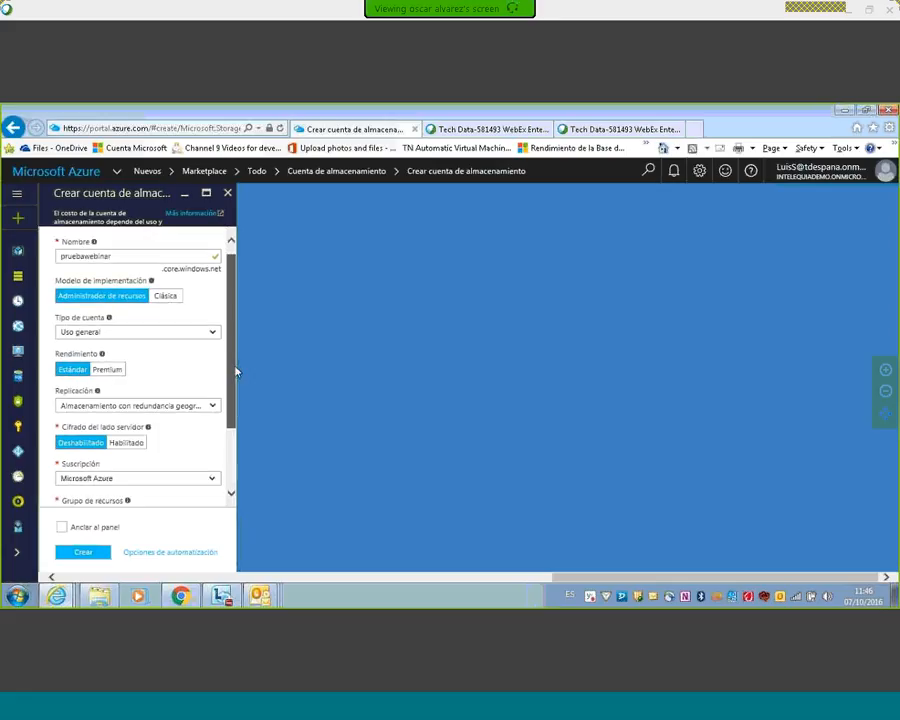
scroll(235, 372, "down", 3)
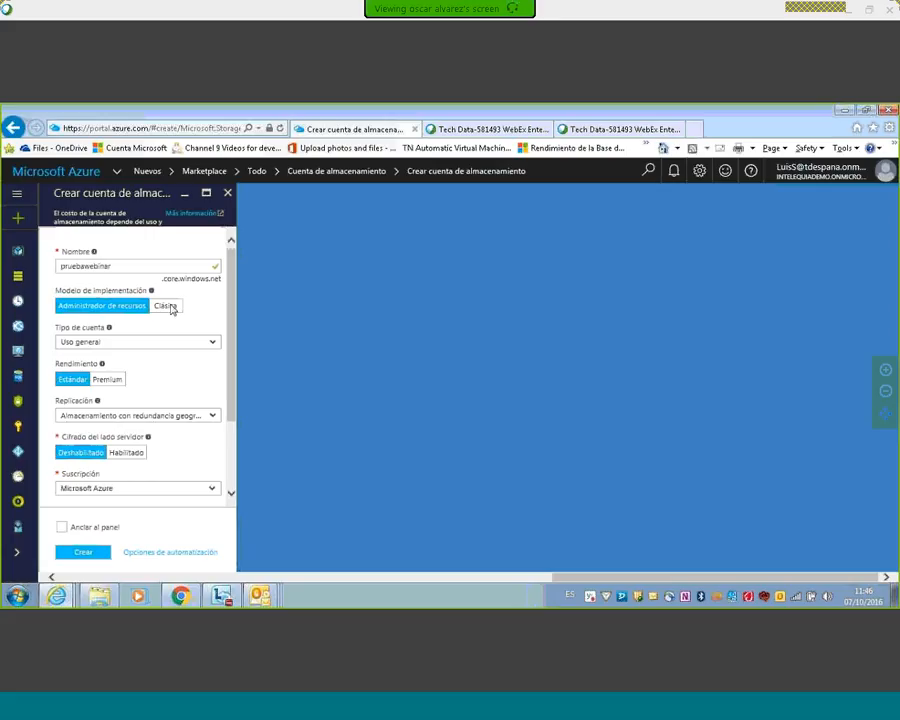
Step: Set the storage account's replication to Almacenamiento con redundancia local (LRS)
scroll(129, 366, "down", 3)
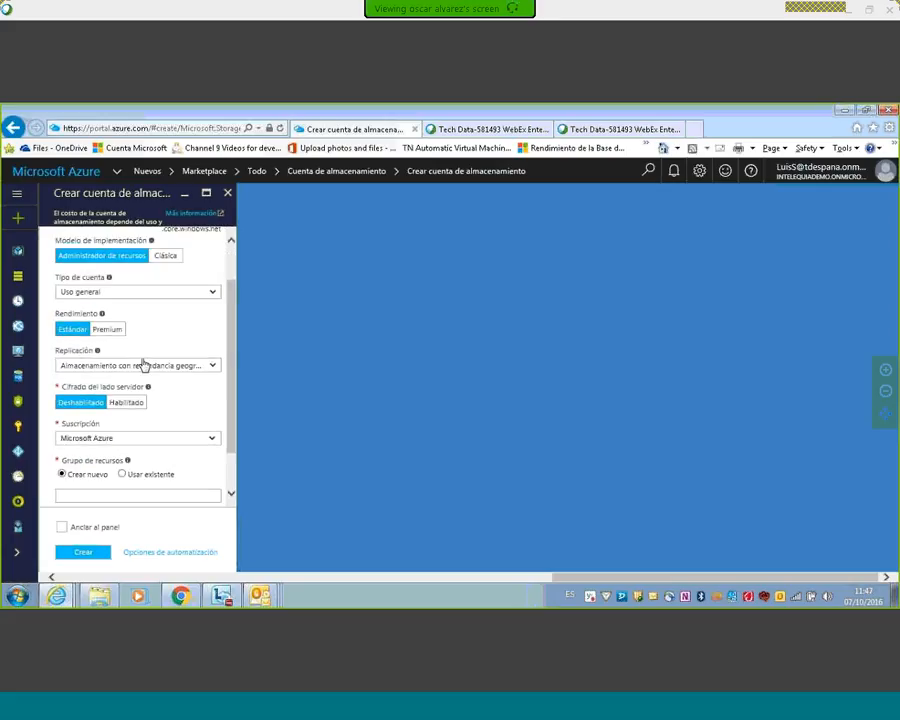
left_click(143, 366)
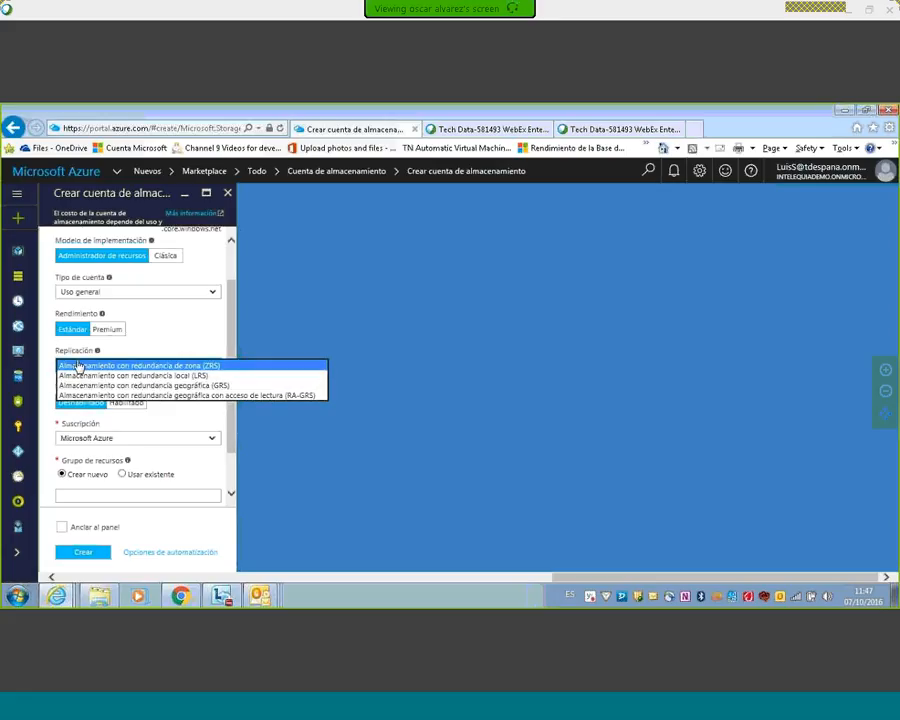
left_click(178, 376)
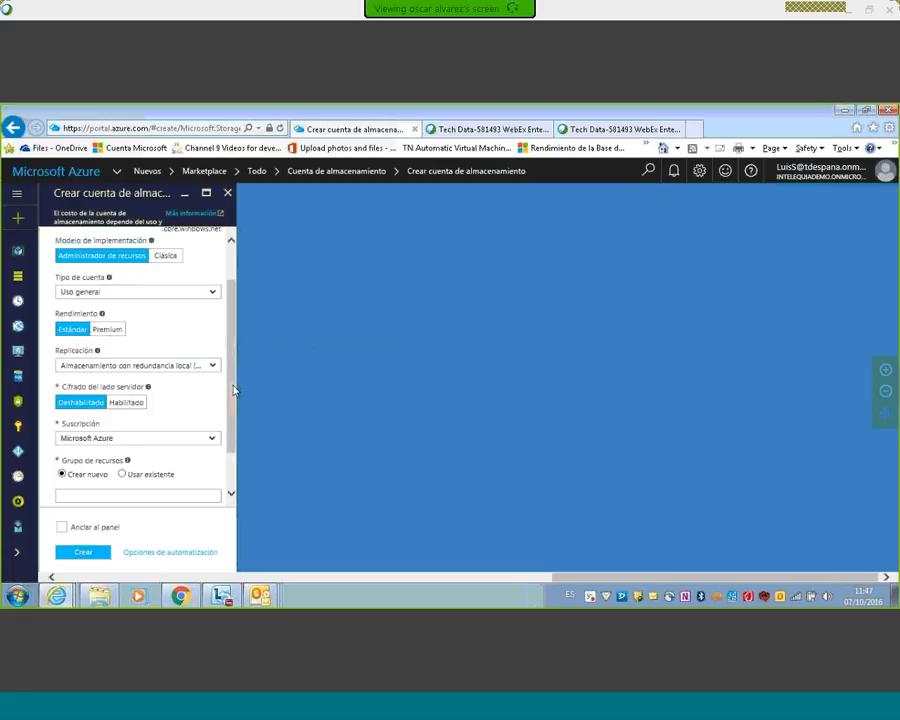
Step: Name the new resource group "recursos" and review the storage account's settings from name to location
scroll(230, 420, "down", 1)
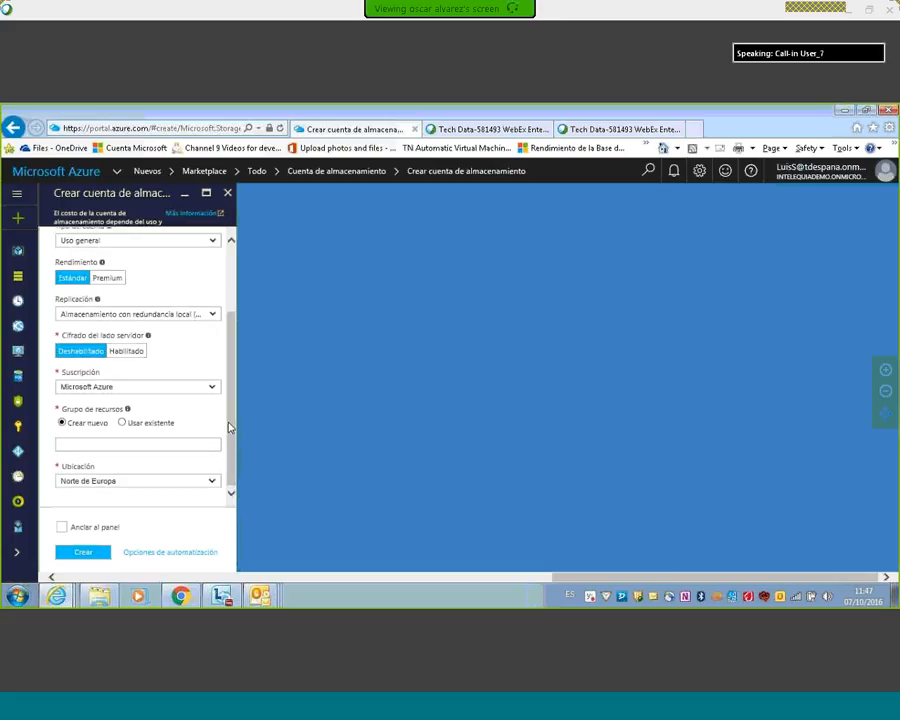
left_click(92, 444)
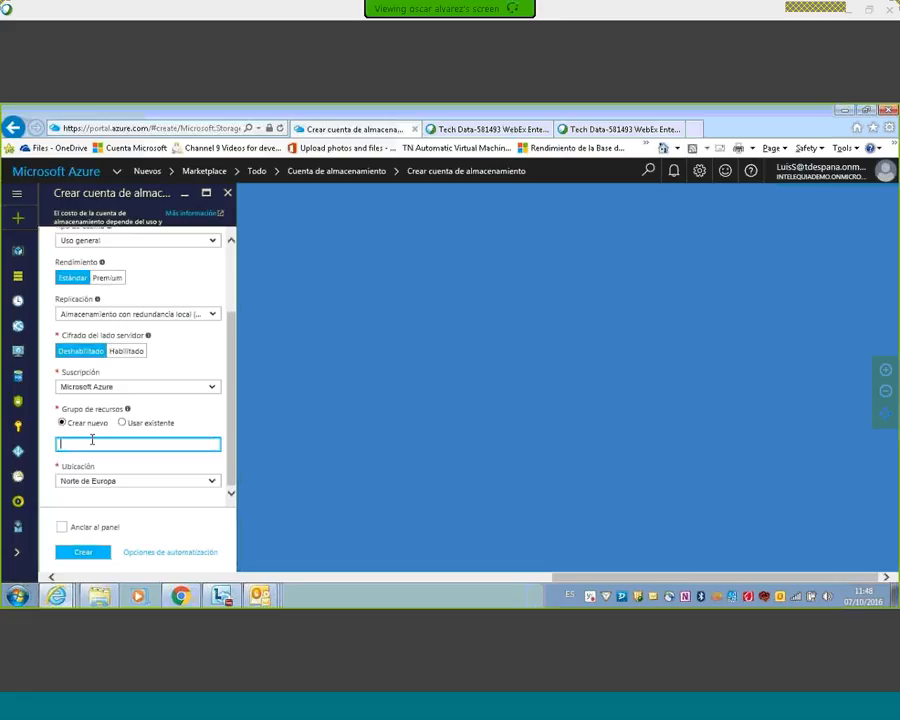
type("recurso")
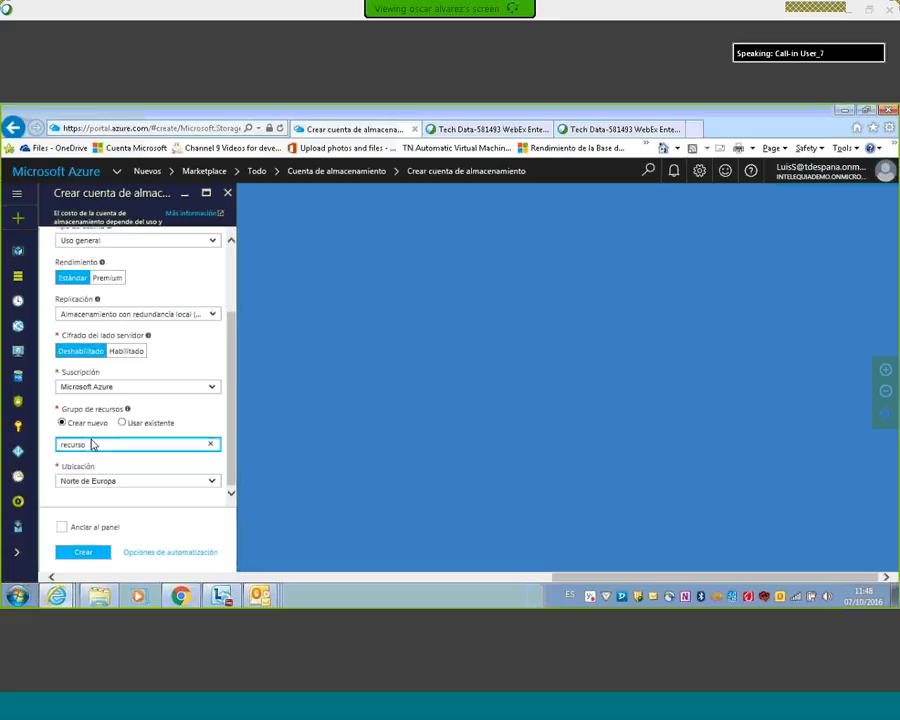
type("s")
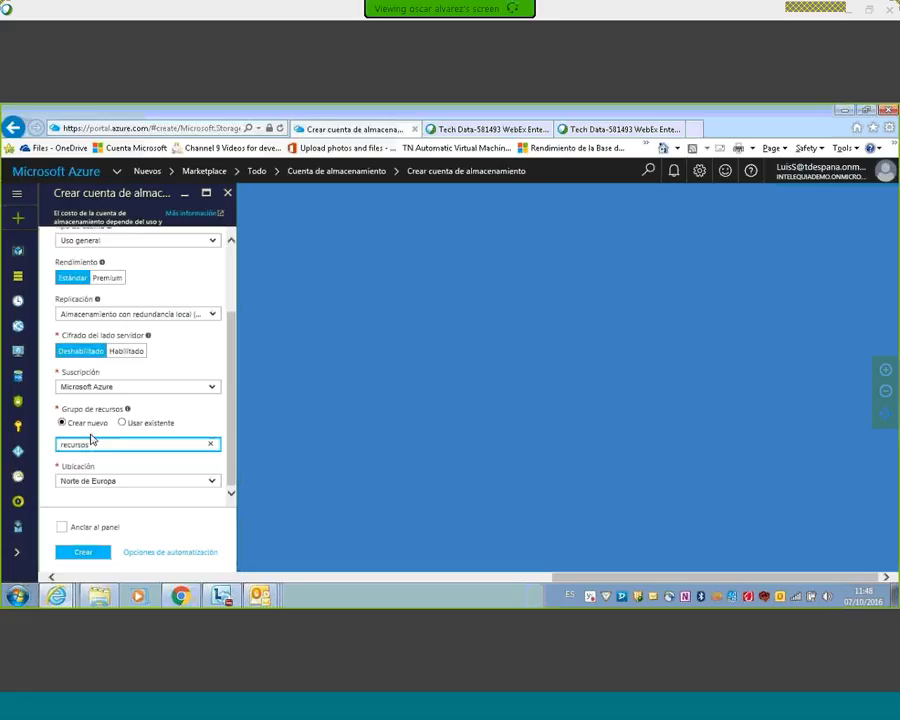
scroll(193, 255, "up", 2)
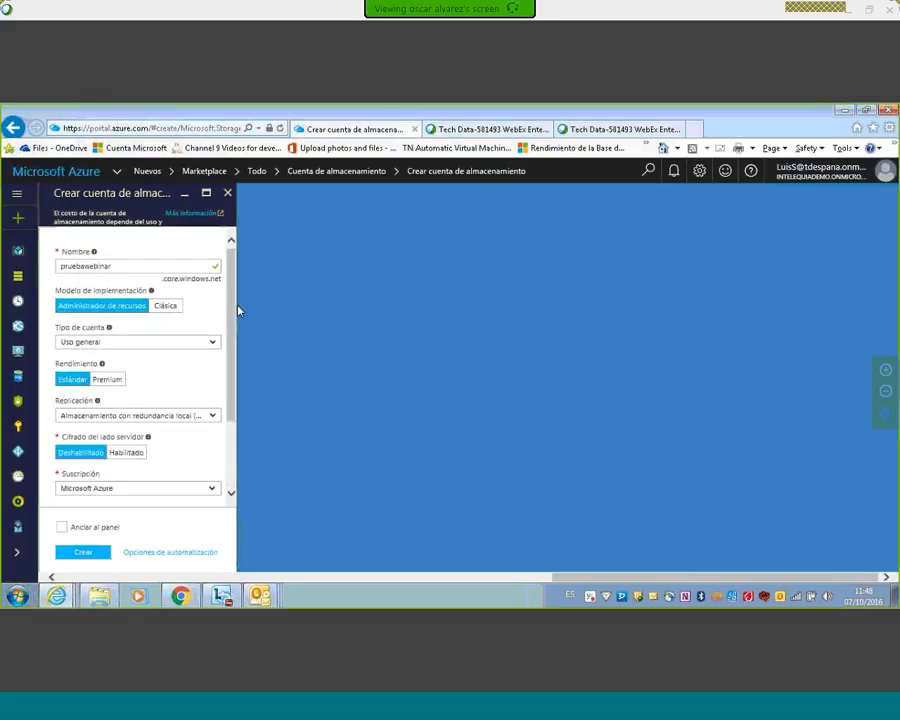
scroll(228, 484, "down", 2)
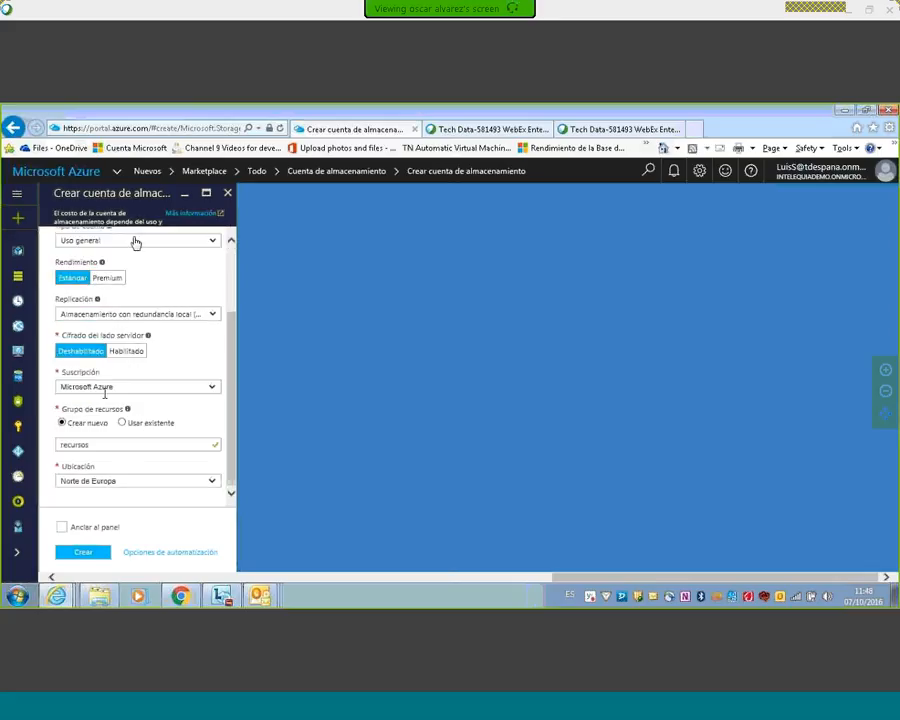
Step: Create the storage account with the configured settings and check its deployment in the notifications
left_click(86, 553)
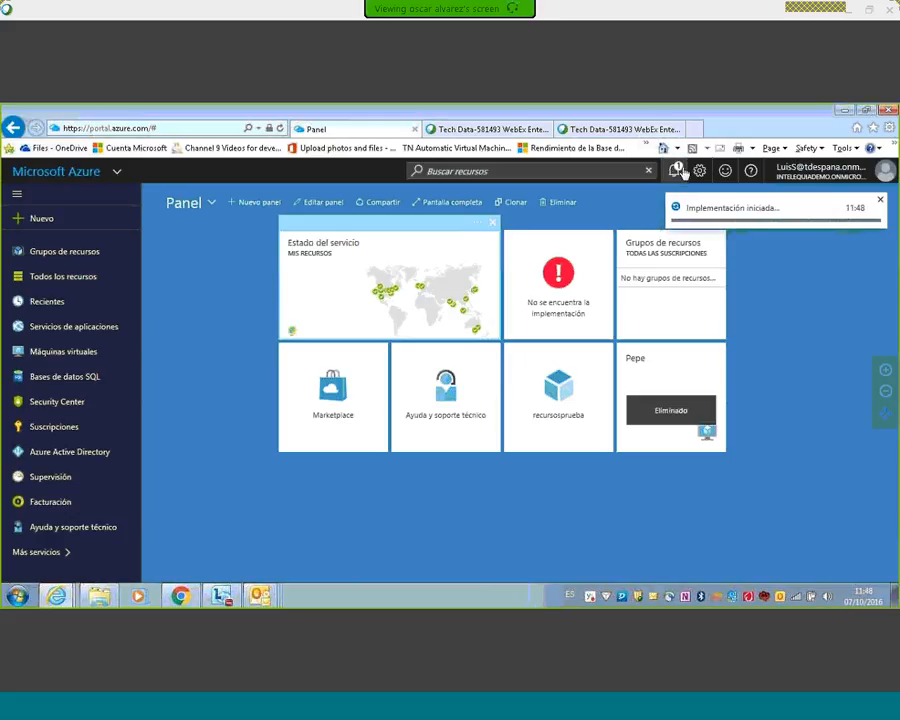
left_click(673, 178)
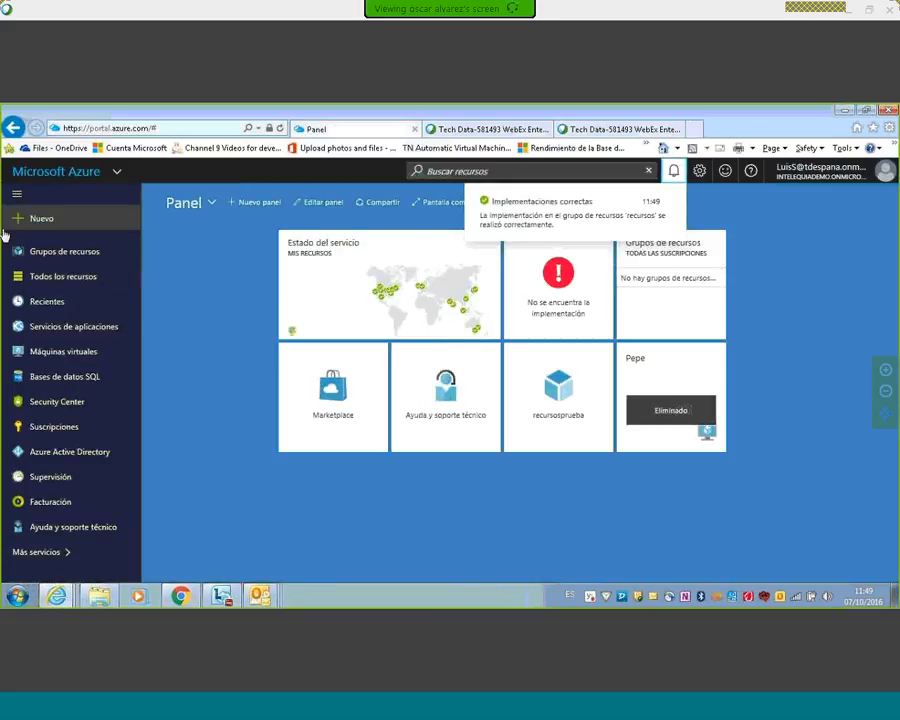
Step: Open the pruebawebinar storage account from the recursos resource group
left_click(80, 252)
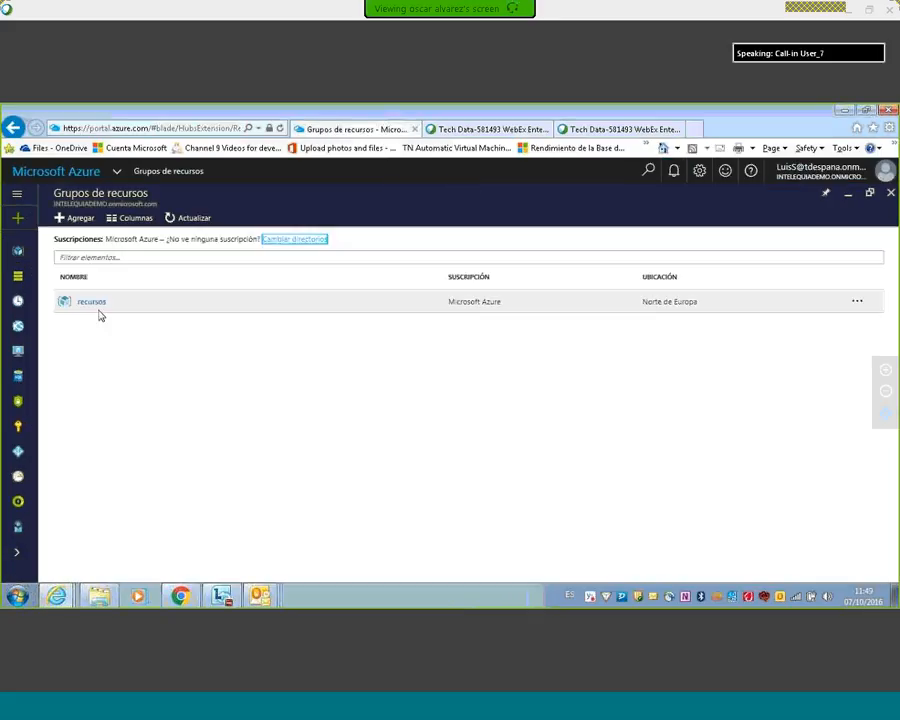
left_click(99, 310)
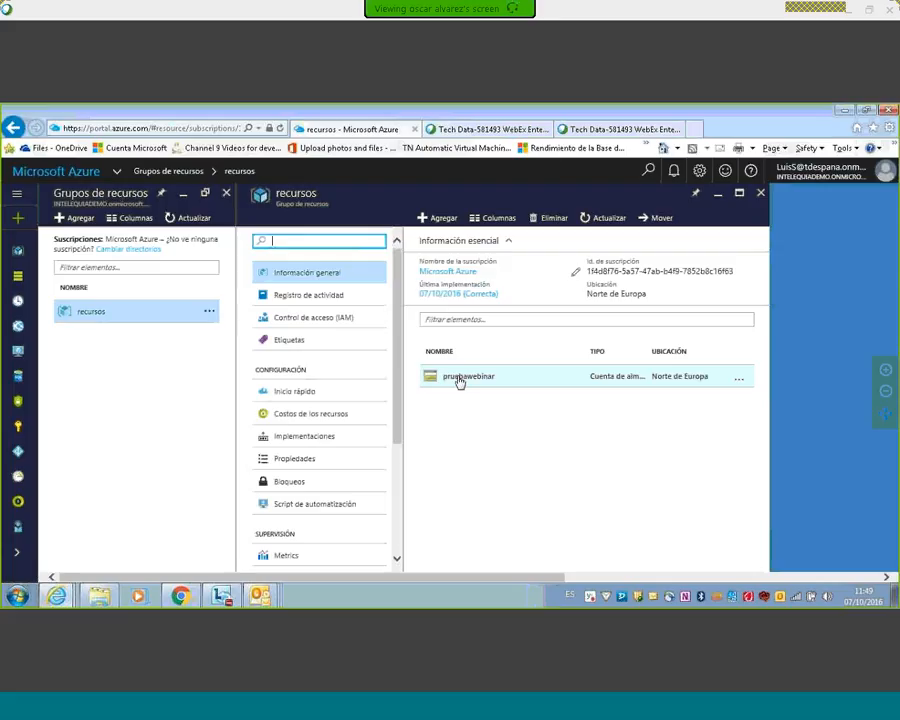
left_click_drag(398, 370, 396, 476)
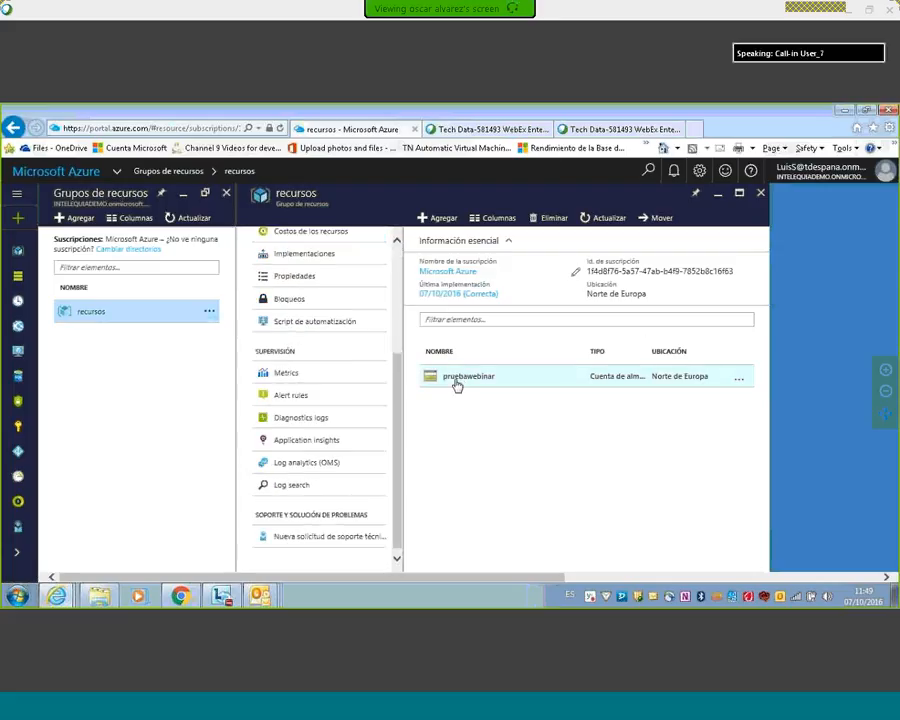
left_click(456, 385)
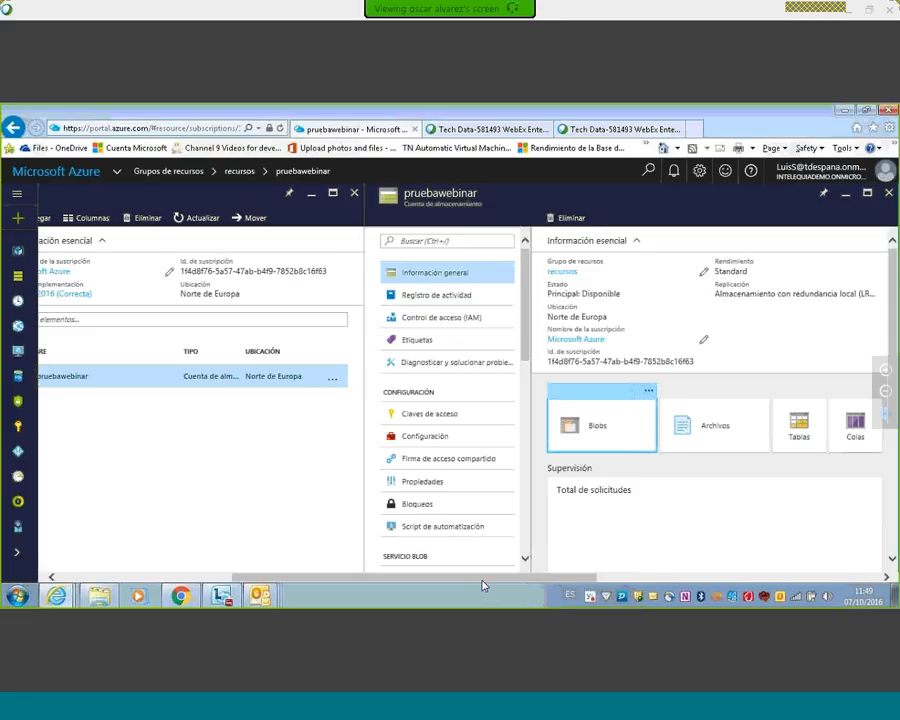
Step: Review the storage account's access keys and return to its general information
left_click(627, 442)
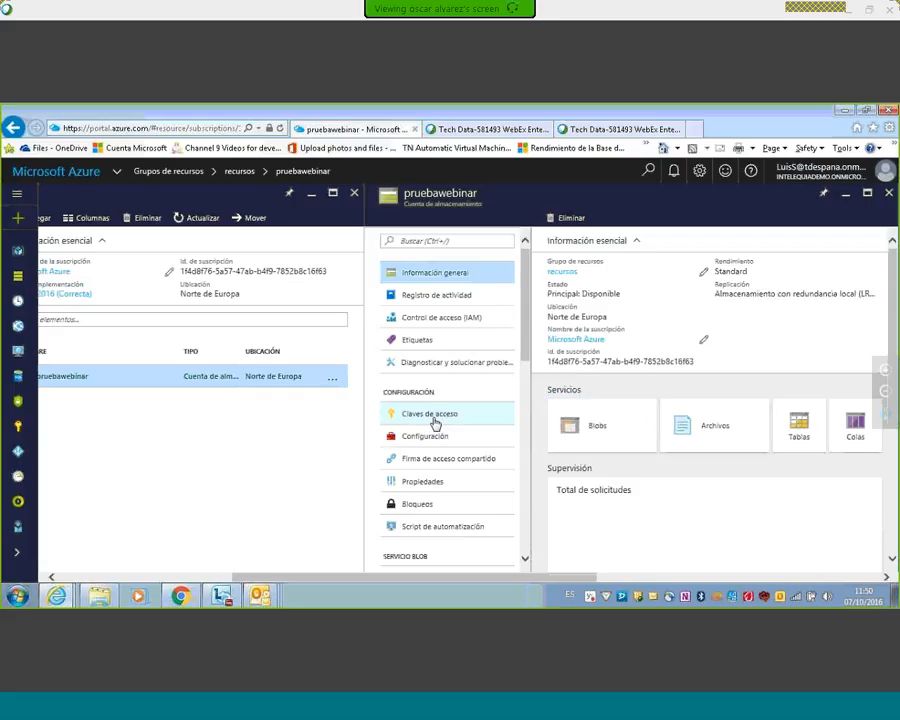
left_click(435, 415)
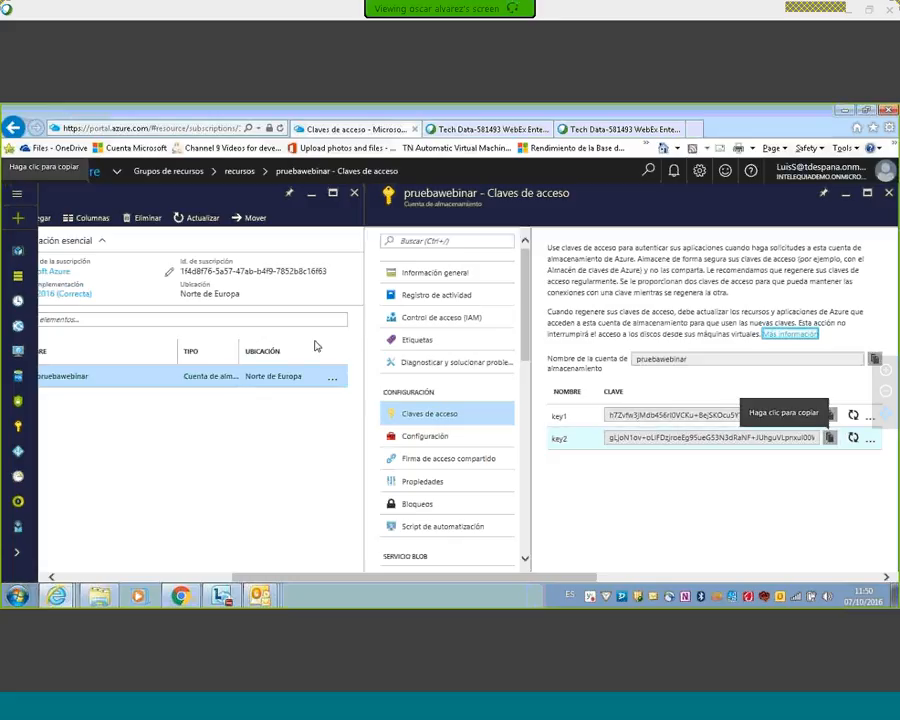
left_click(424, 276)
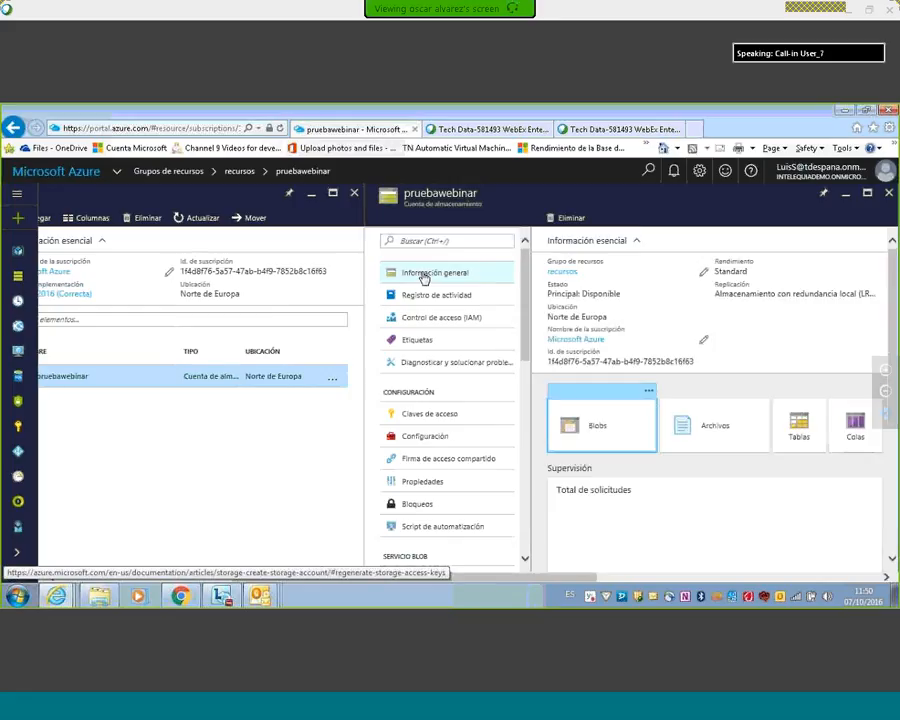
Step: Create a blob container named "contenedor" in the storage account's Blob service
left_click(605, 438)
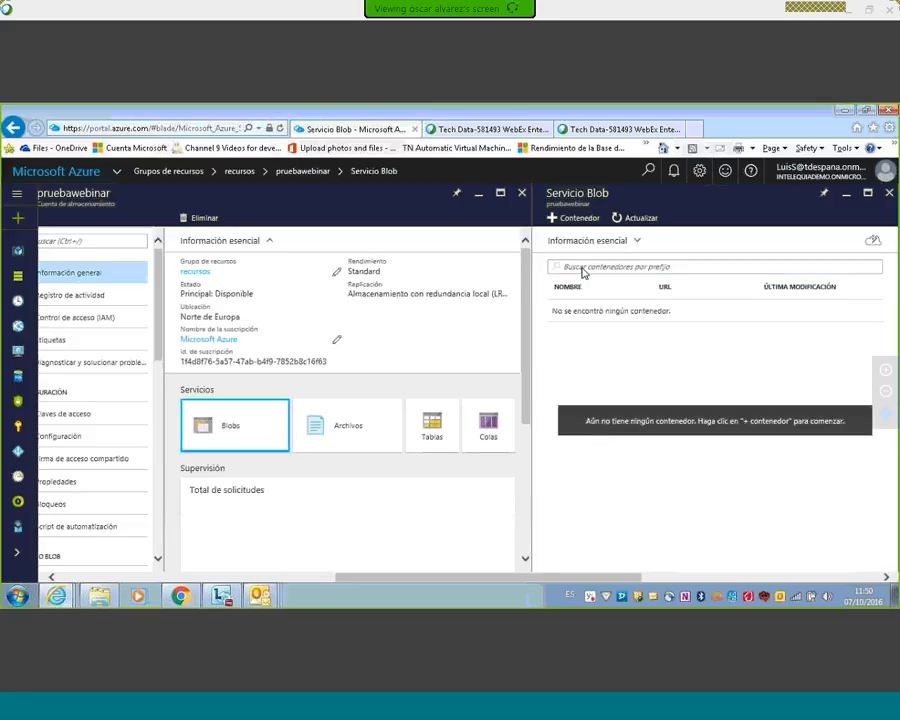
left_click(571, 219)
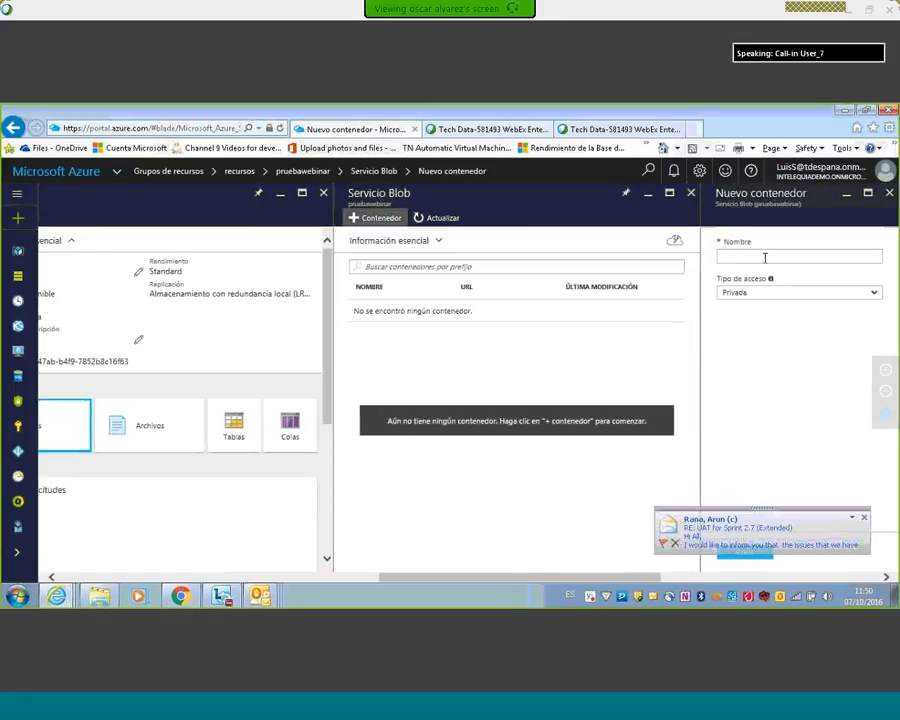
left_click(763, 258)
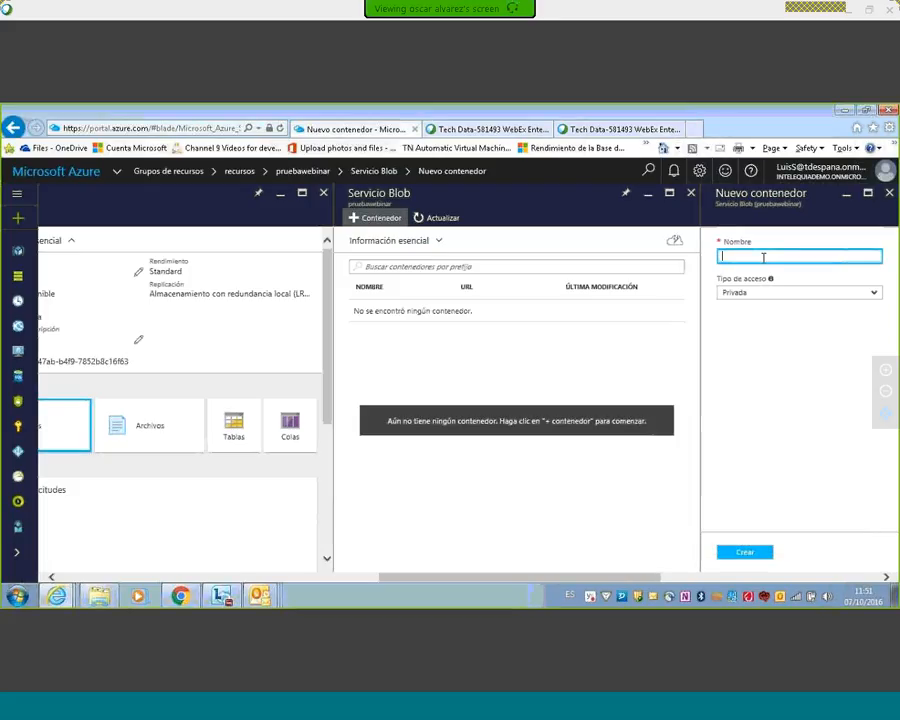
type("conte")
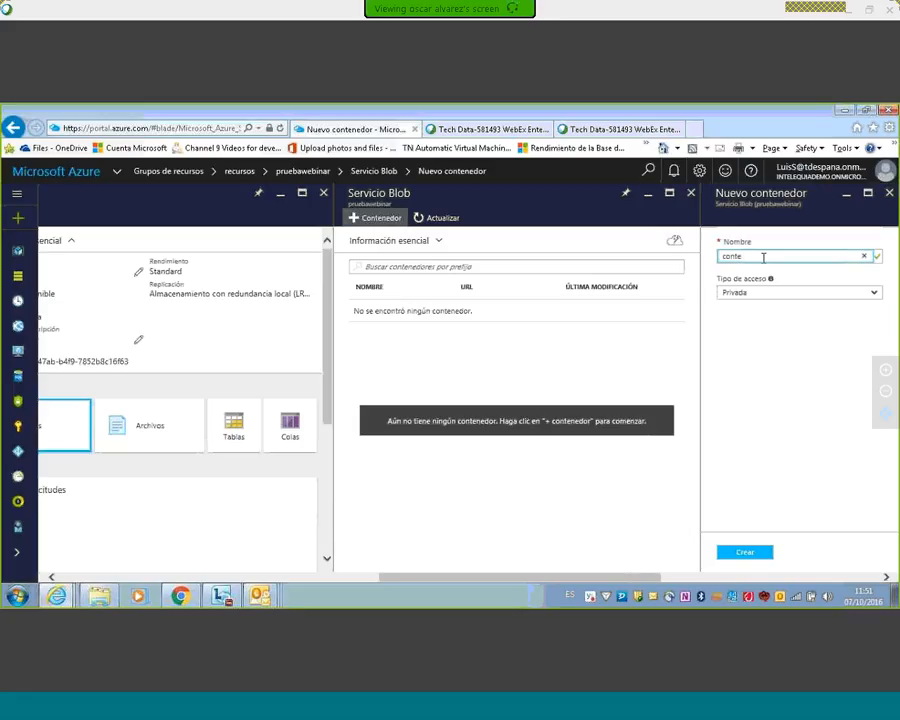
type("nedor")
left_click(742, 556)
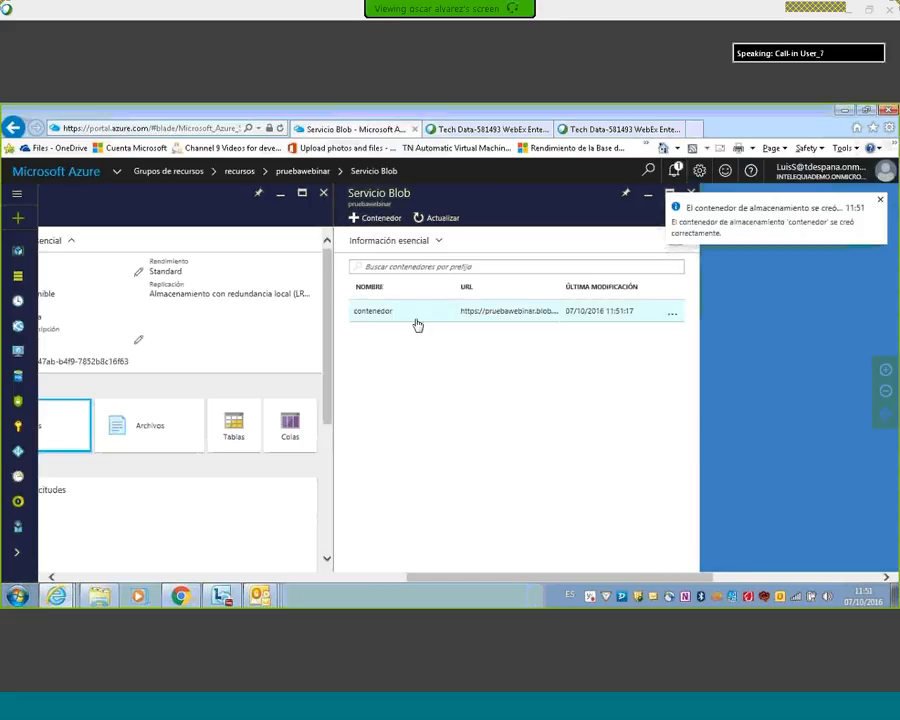
Step: Open the contenedor container and review the hierarchy from the resource group through the storage account to its blobs
left_click(385, 316)
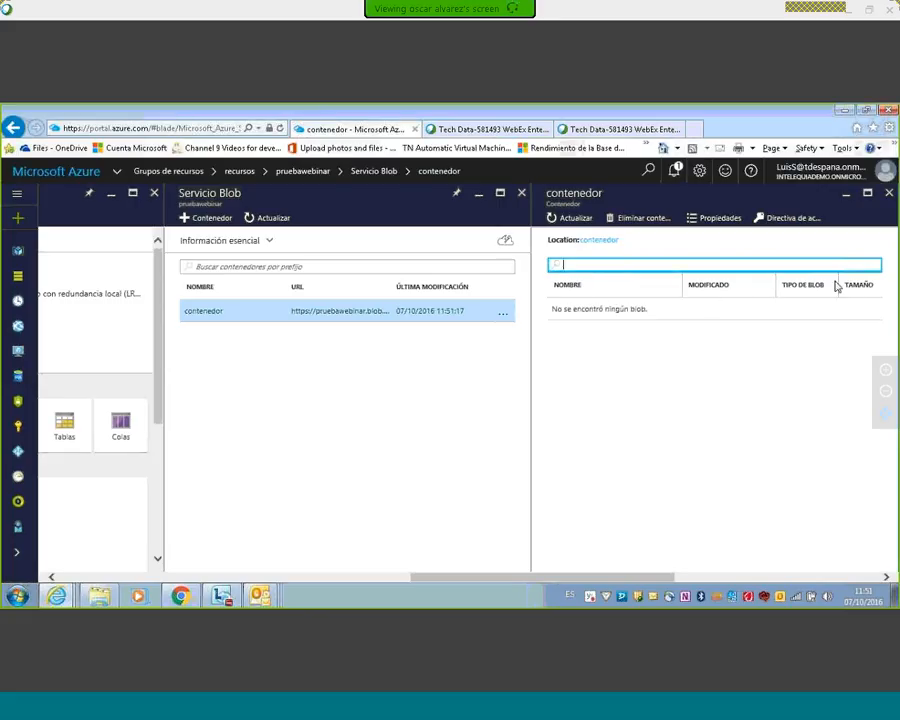
left_click(511, 314)
left_click_drag(625, 578, 448, 578)
mouse_move(442, 440)
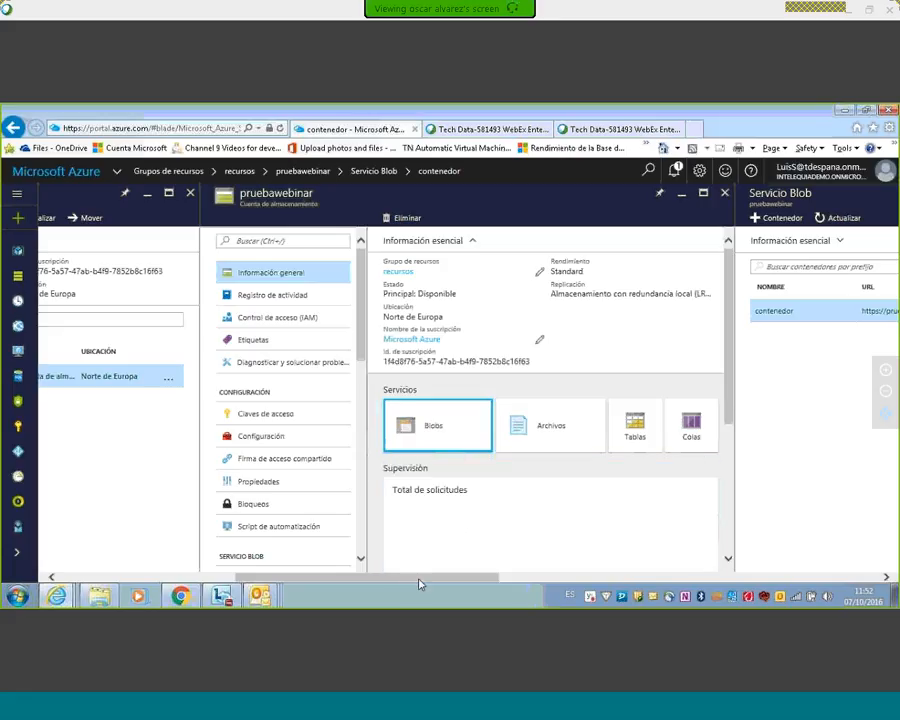
left_click_drag(426, 578, 268, 594)
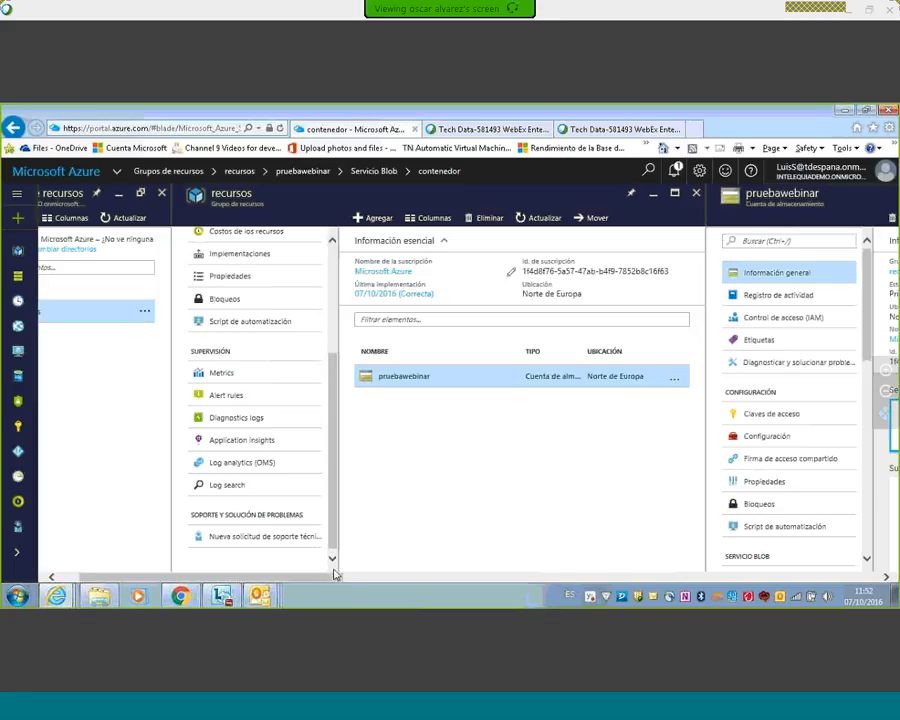
left_click_drag(325, 579, 683, 597)
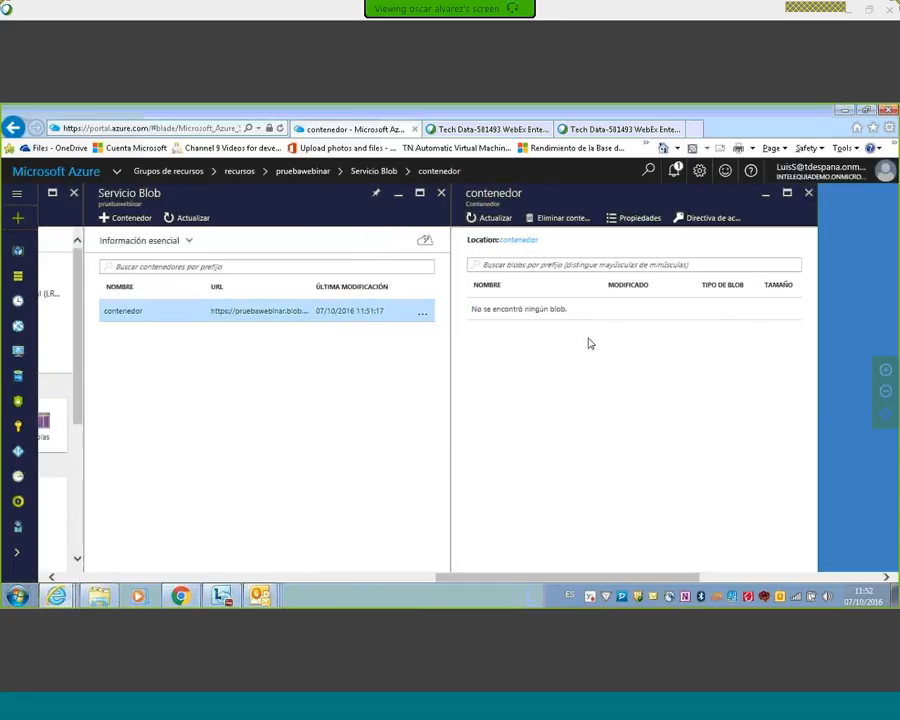
left_click_drag(562, 583, 122, 584)
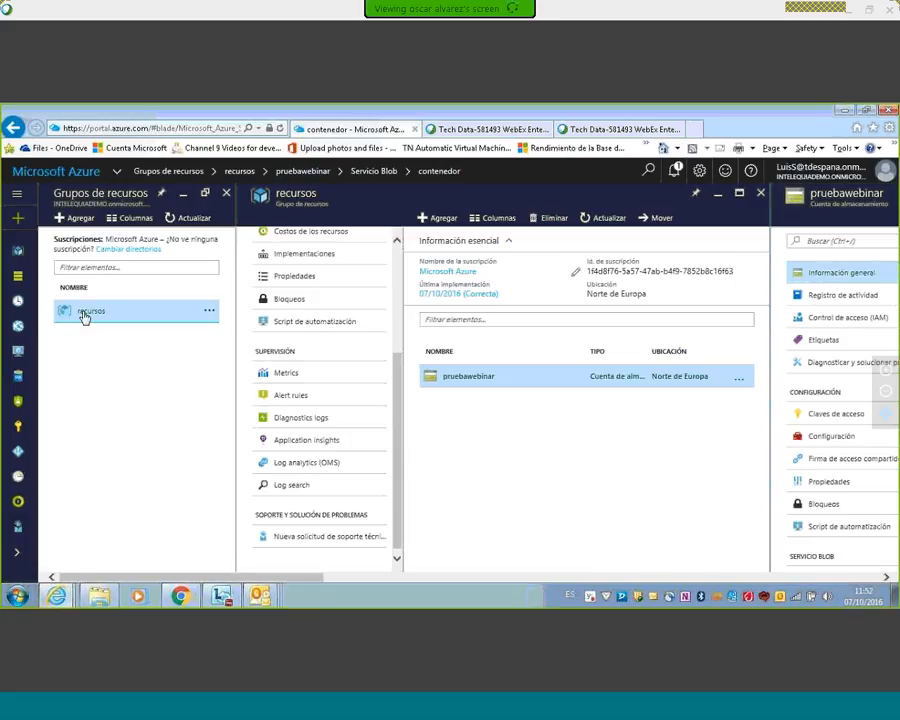
Step: Unmute the microphone in the WebEx meeting
mouse_move(222, 4)
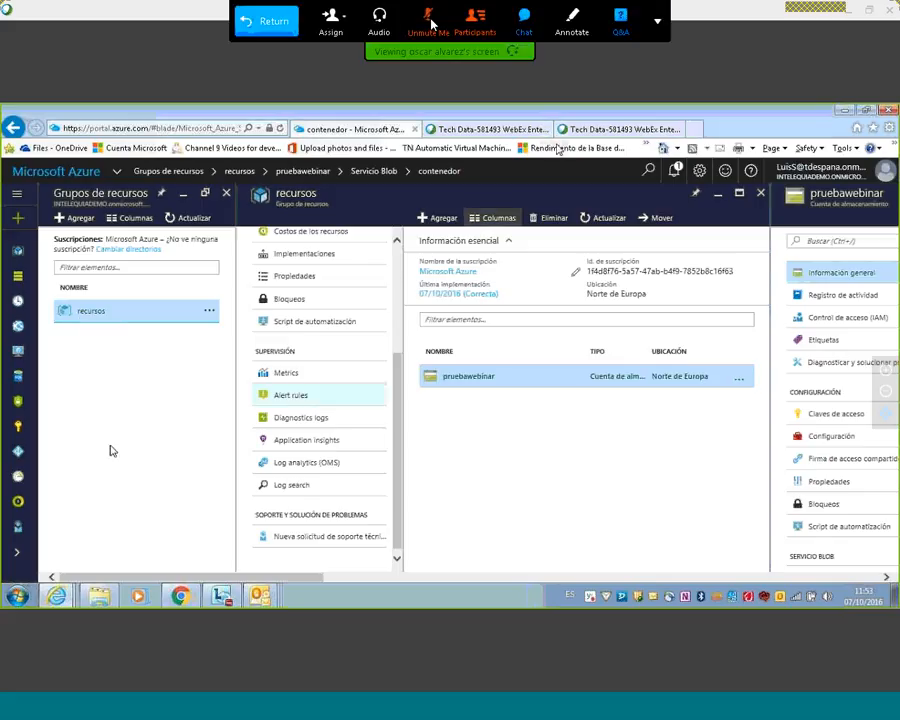
left_click(428, 20)
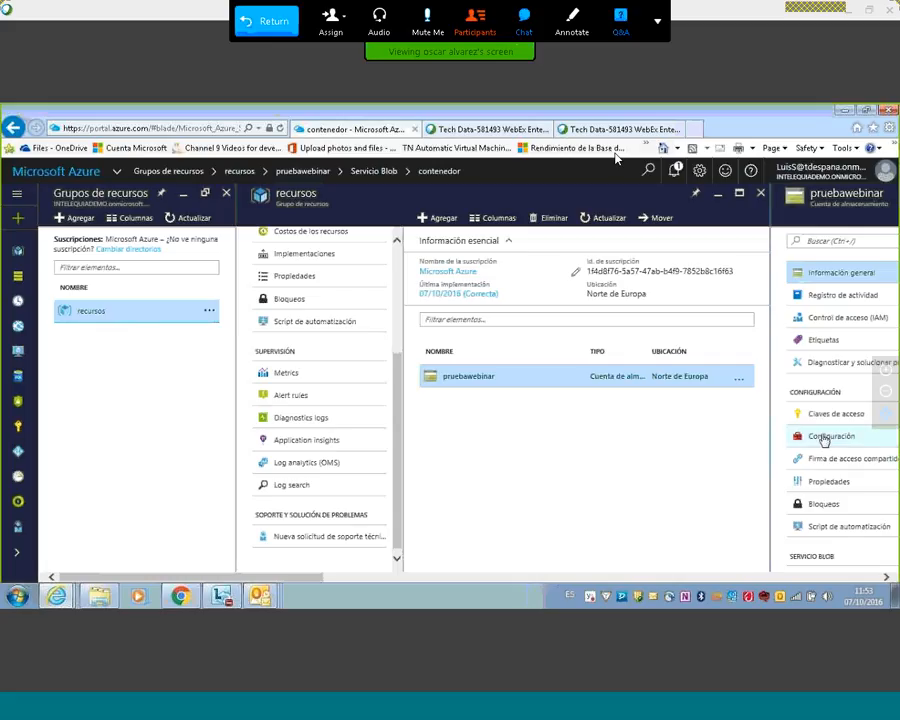
left_click_drag(302, 581, 436, 590)
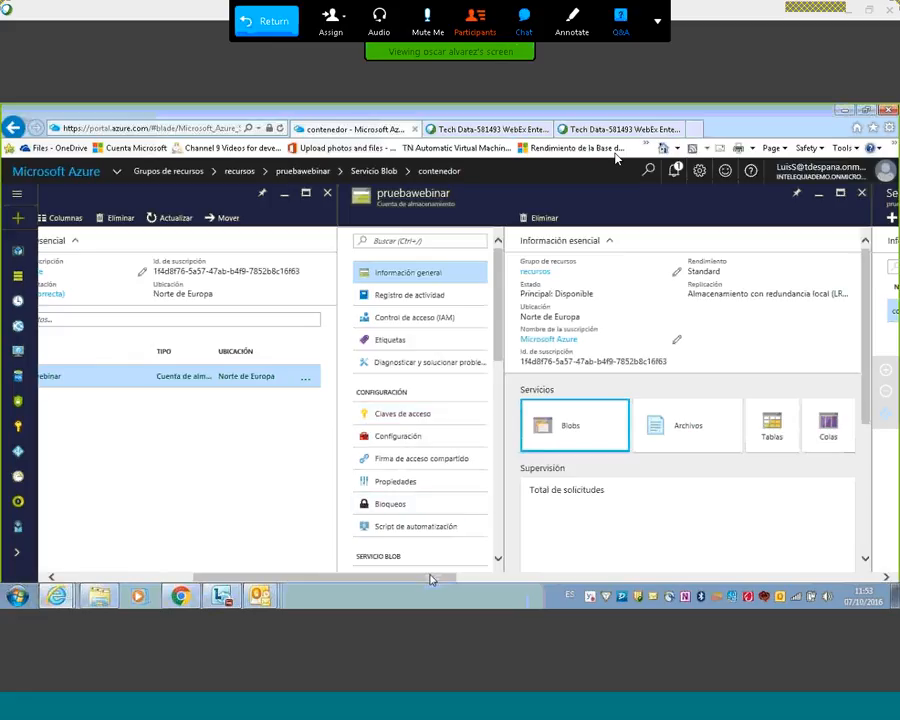
left_click_drag(400, 578, 240, 577)
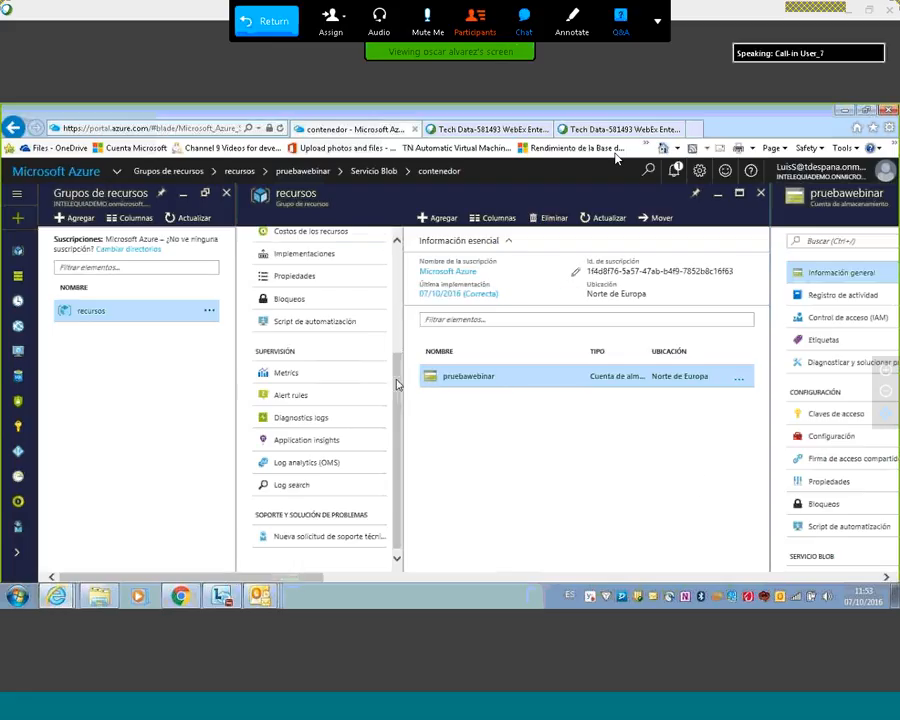
scroll(397, 251, "up", 4)
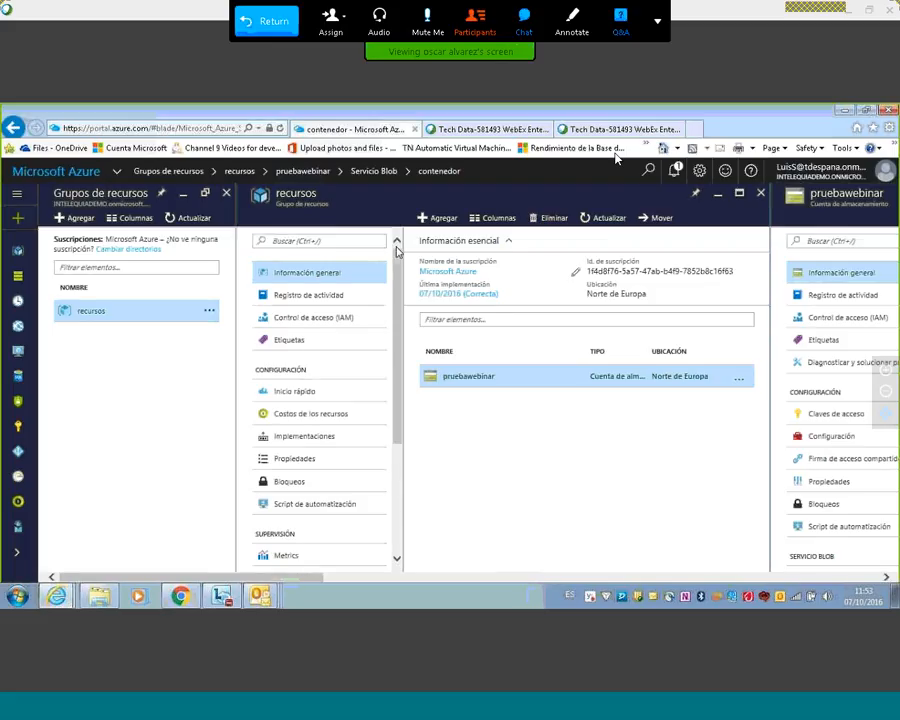
Step: Check the Microsoft Lync window and switch to the last Tech Data WebEx page in the browser
left_click(226, 598)
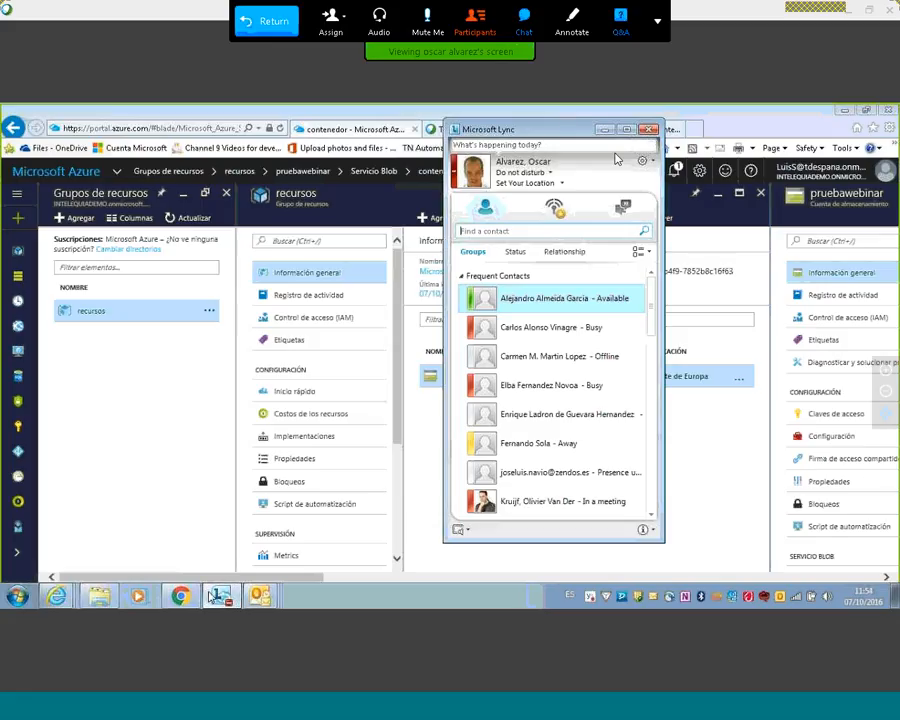
left_click(213, 593)
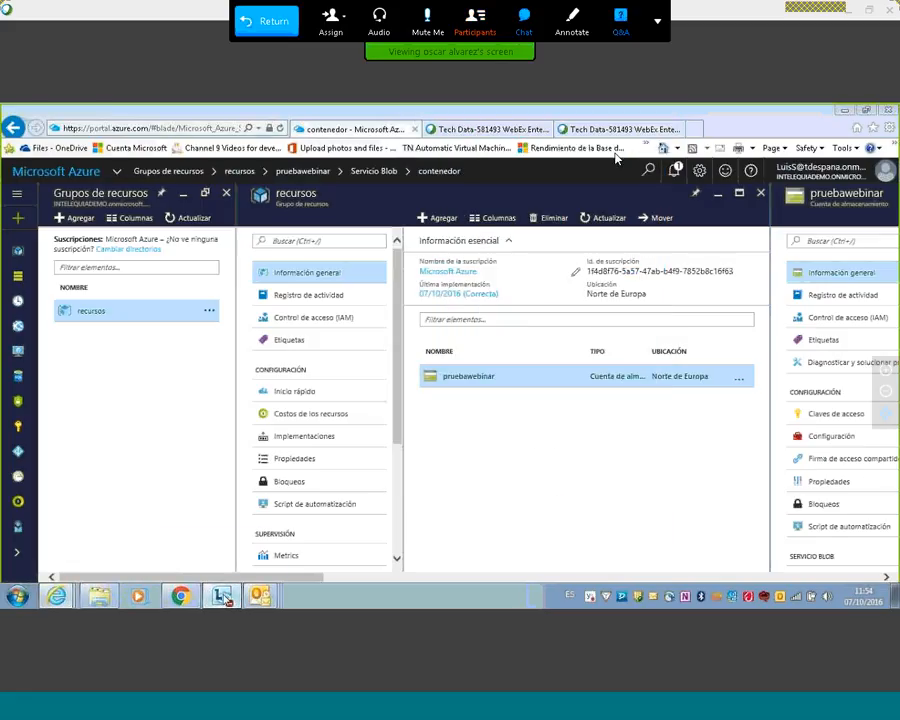
left_click(218, 593)
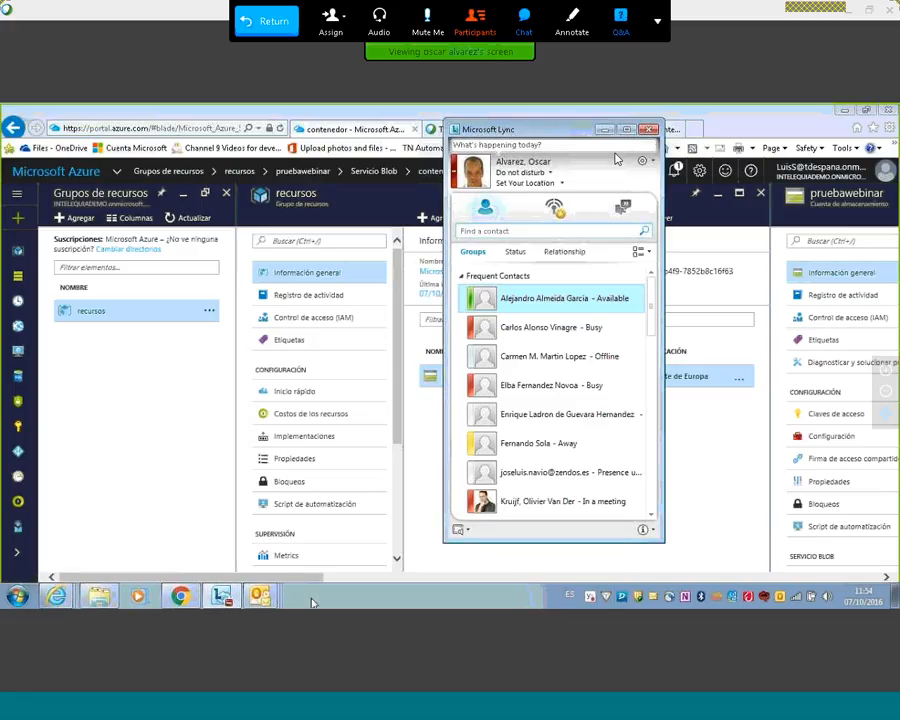
left_click(343, 131)
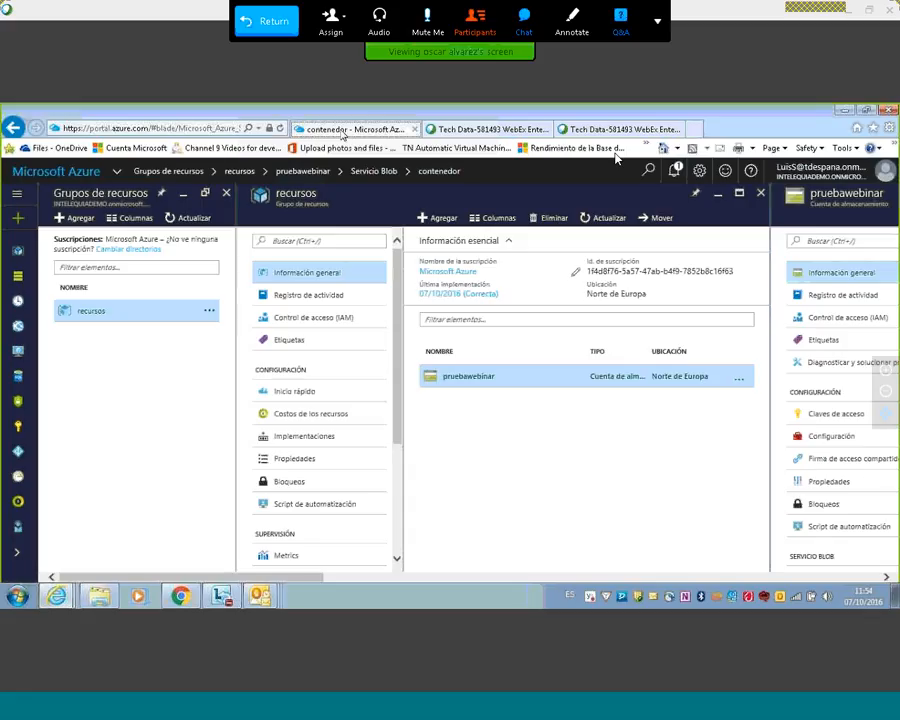
left_click(584, 131)
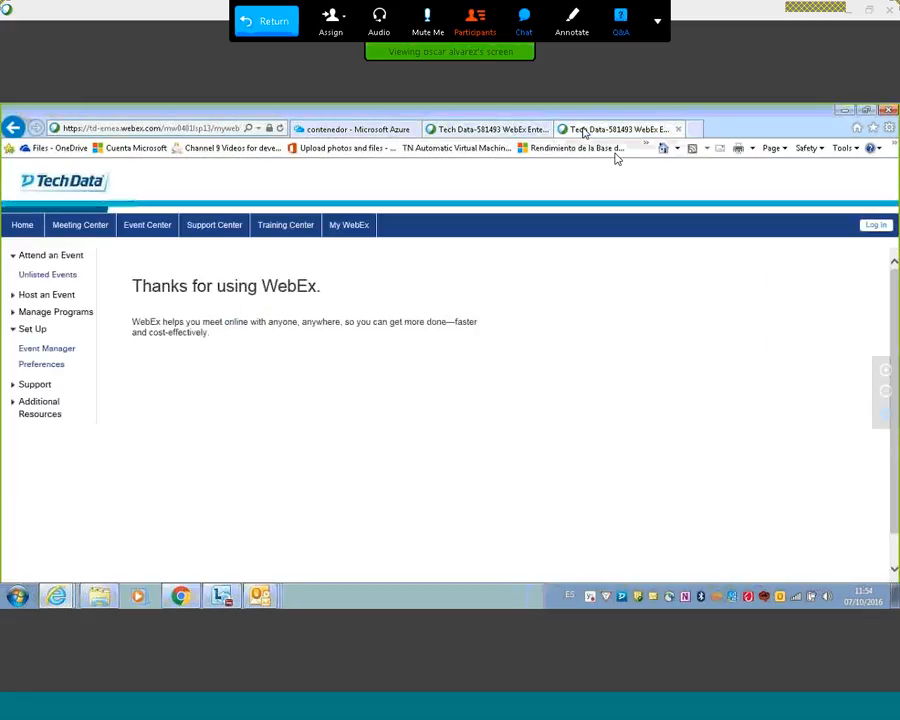
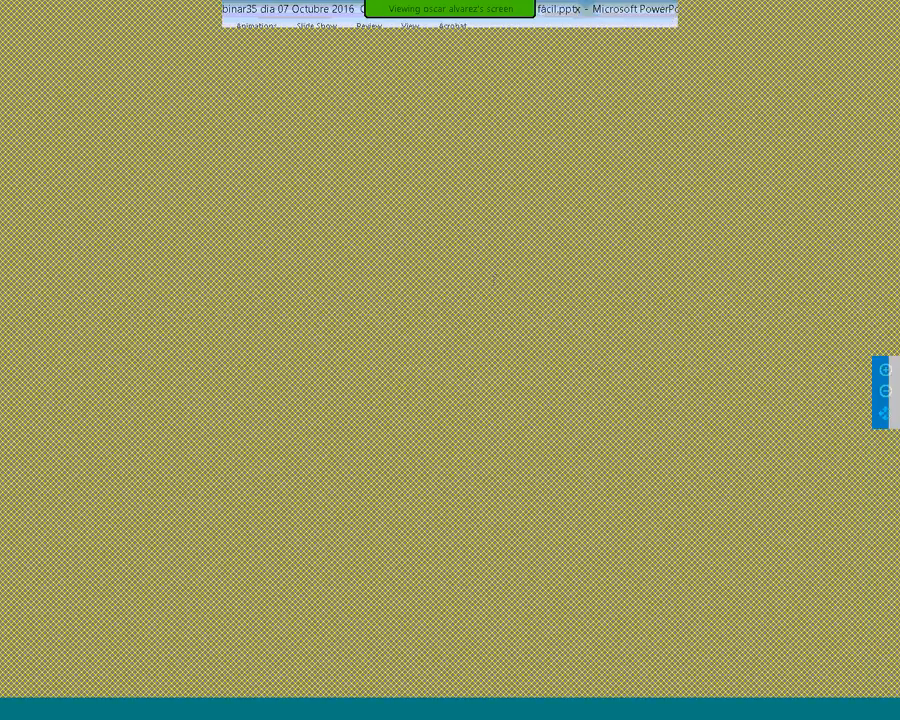
mouse_move(275, 22)
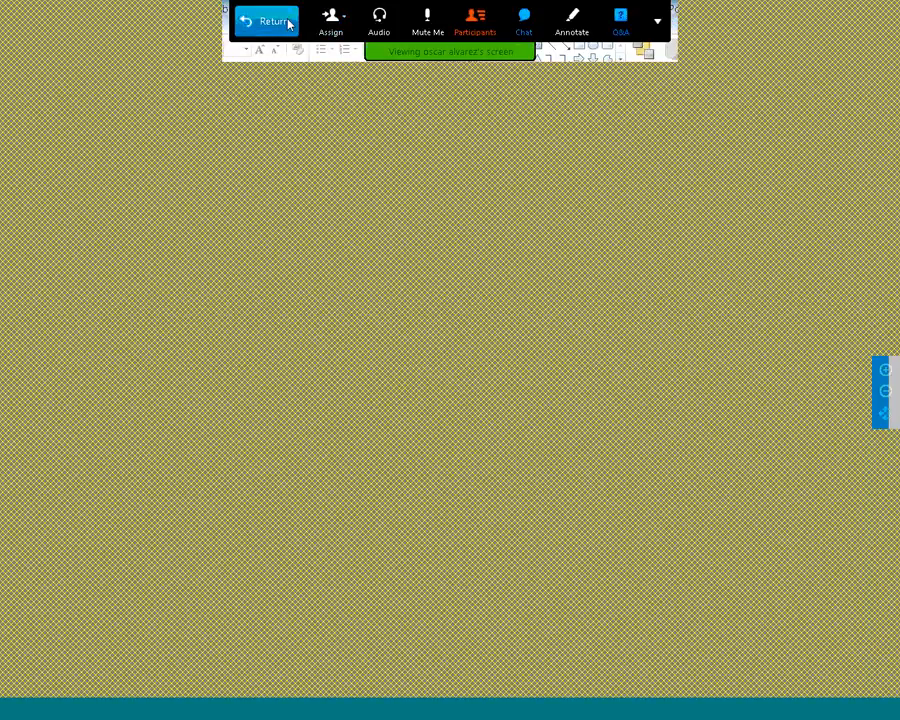